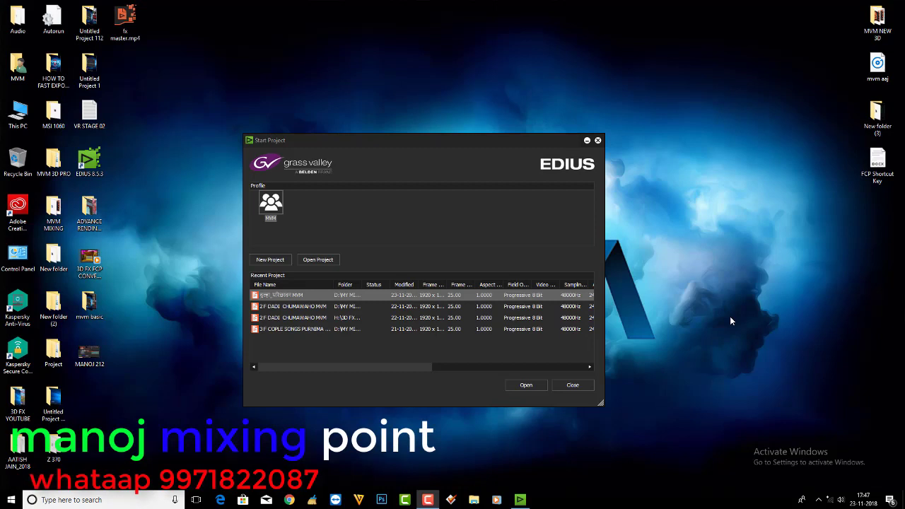
{"action": "left_click", "coordinate": [678, 282]}
{"action": "right_click", "coordinate": [669, 256]}
{"action": "left_click", "coordinate": [683, 282]}
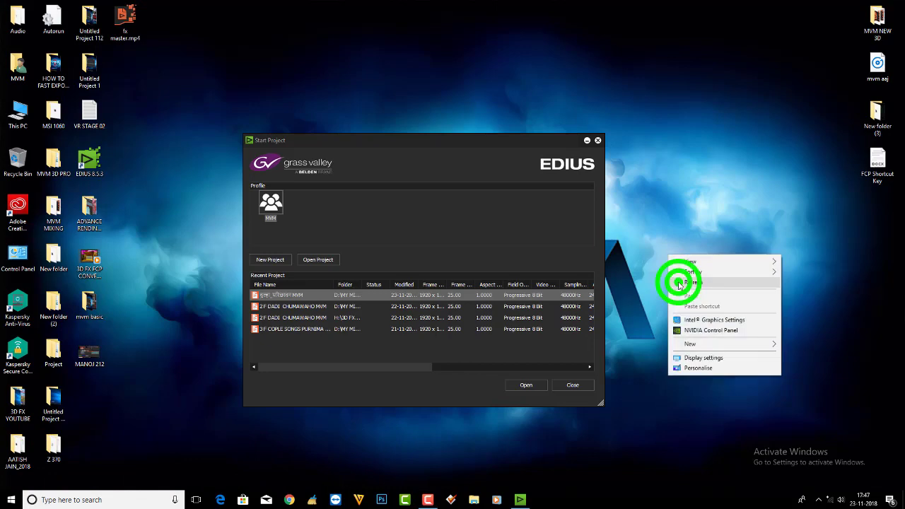
Create a new project named Untitled1 using the second HD 1920x1080 preset
{"action": "left_click", "coordinate": [270, 259]}
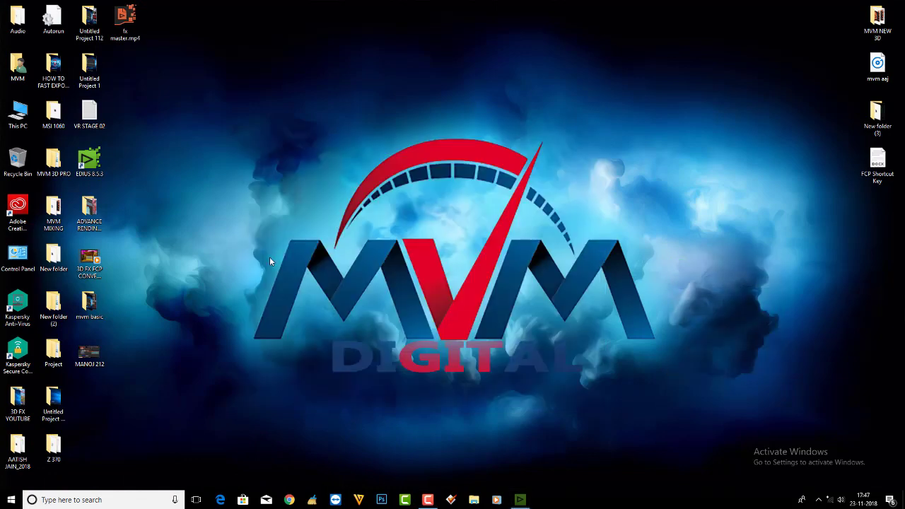
{"action": "left_click", "coordinate": [200, 297]}
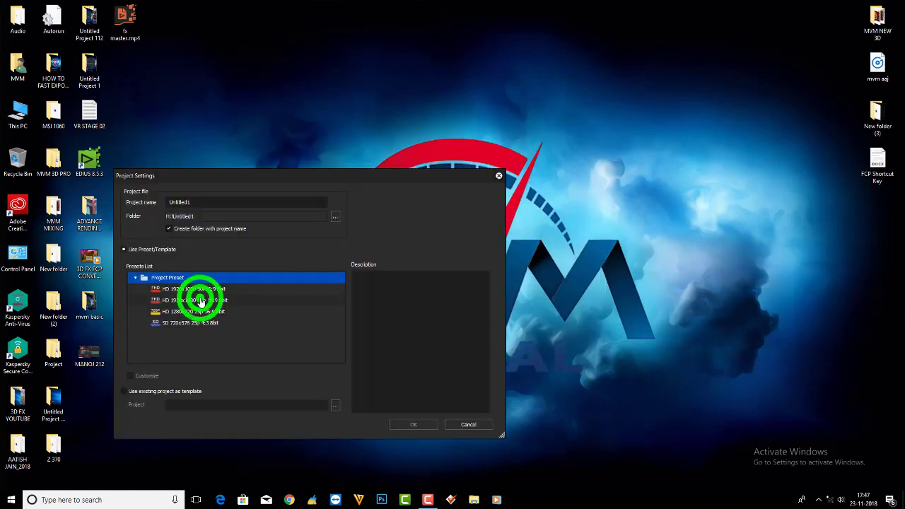
{"action": "left_click", "coordinate": [410, 425]}
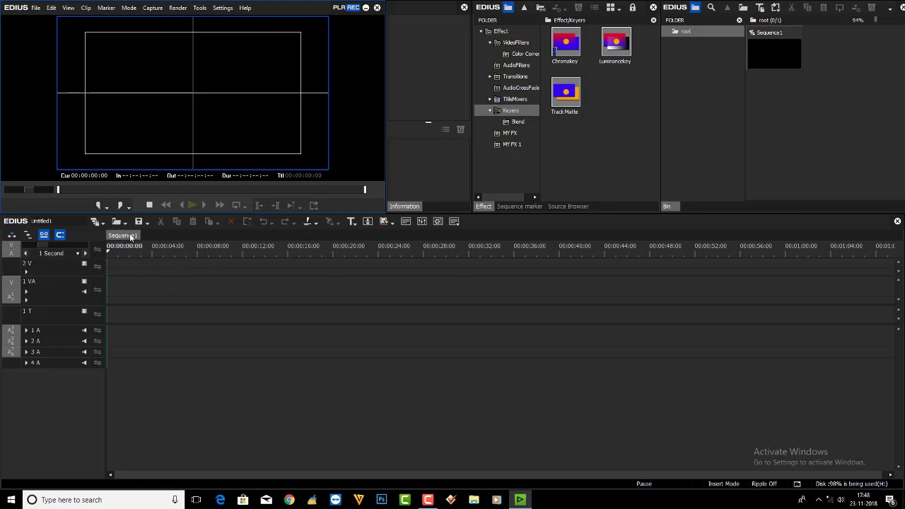
Select the 1 T title track, and switch off the audio channel patches and Group/Link mode on the timeline
{"action": "left_click", "coordinate": [791, 109]}
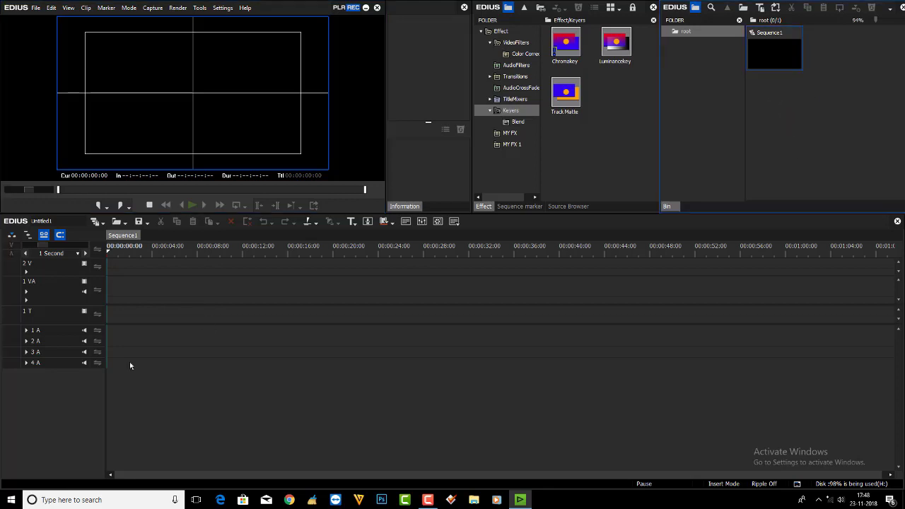
{"action": "left_click", "coordinate": [61, 313]}
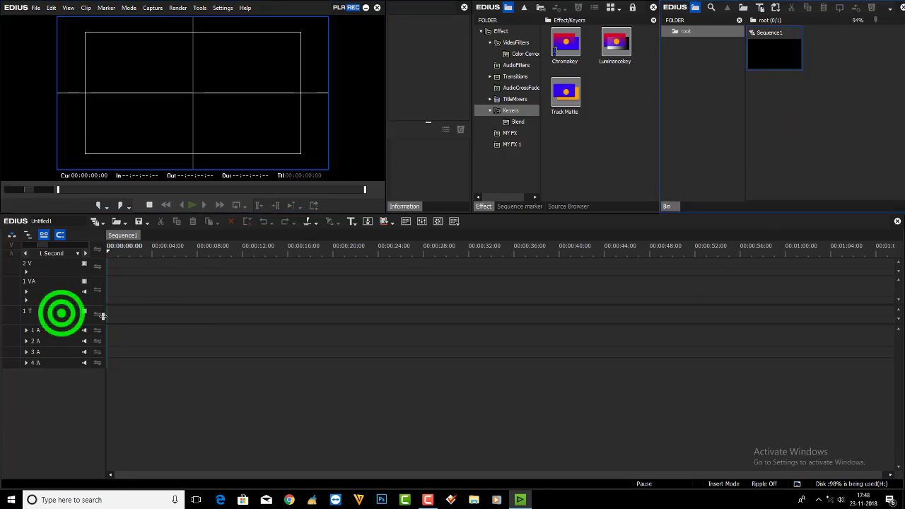
{"action": "left_click", "coordinate": [14, 254]}
{"action": "left_click", "coordinate": [43, 235]}
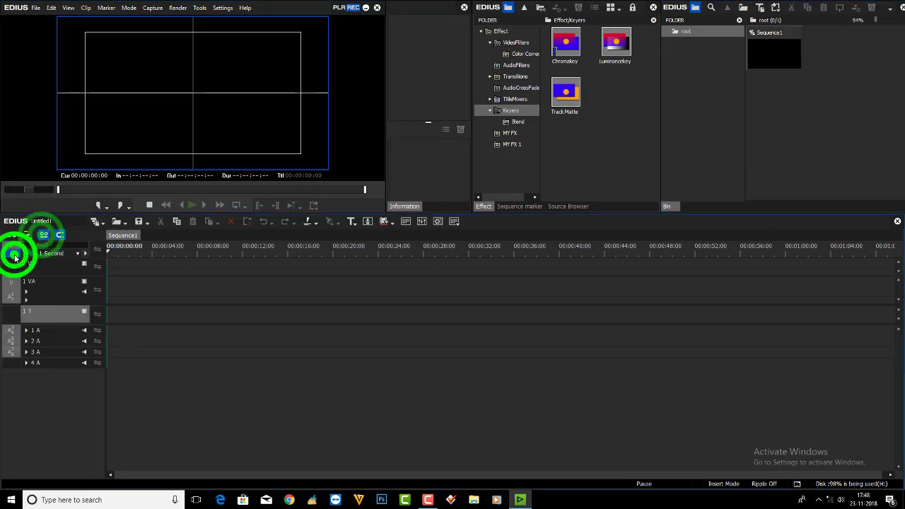
Add a new QuickTitler clip at the start of the 1 T title track
{"action": "right_click", "coordinate": [125, 312]}
{"action": "mouse_move", "coordinate": [157, 317]}
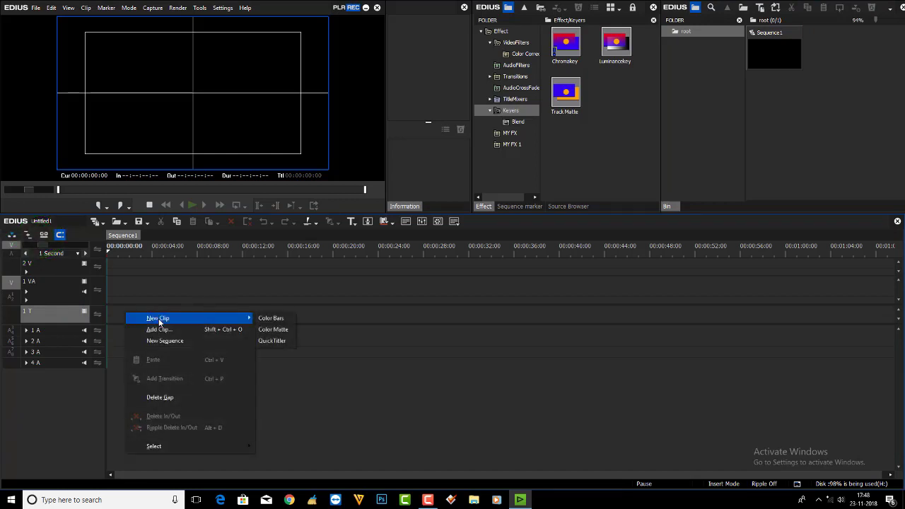
{"action": "left_click", "coordinate": [276, 341]}
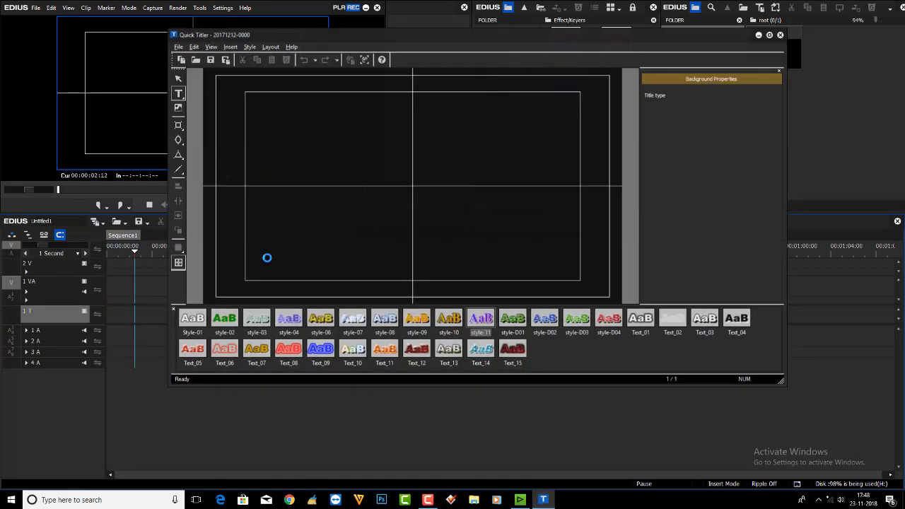
Insert the title text "MANOJ VIDEO MIXING POINT" starting at the left edge of the inner safe area
{"action": "left_click", "coordinate": [248, 185]}
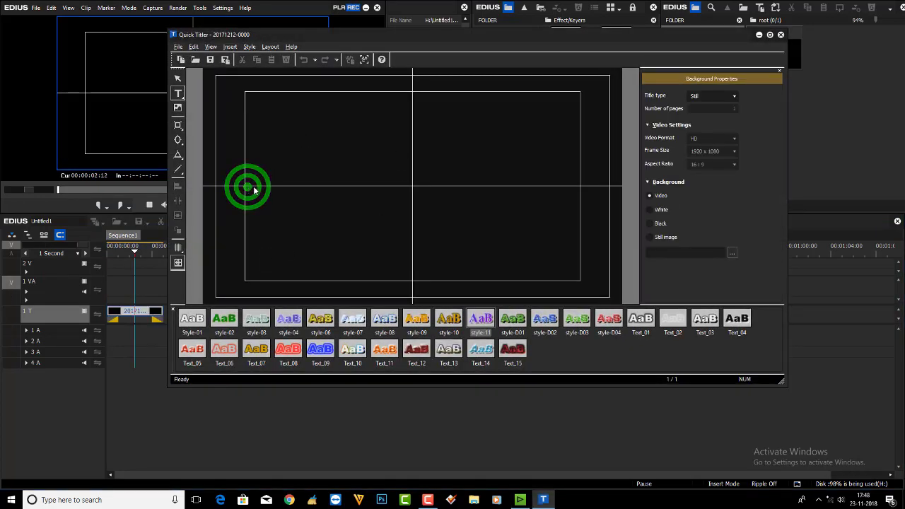
{"action": "left_click", "coordinate": [247, 180]}
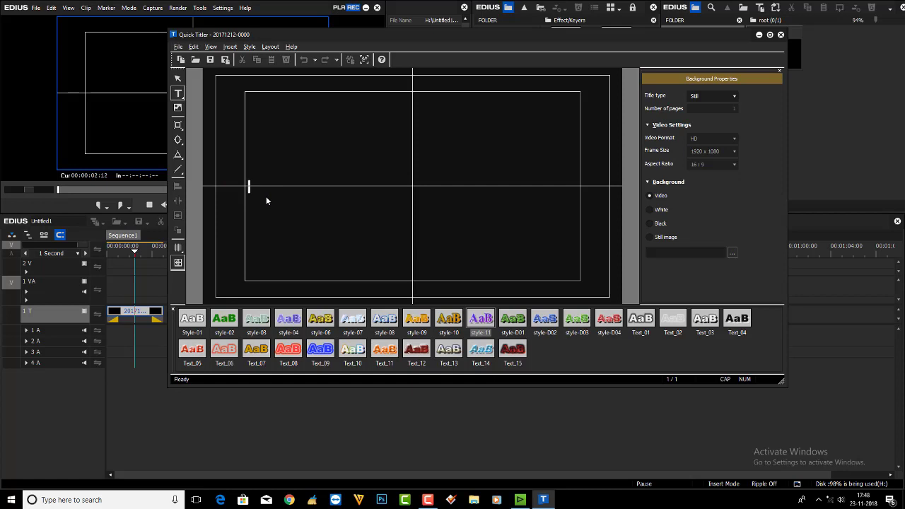
{"action": "type", "text": "MANOJ"}
{"action": "key", "text": "Escape"}
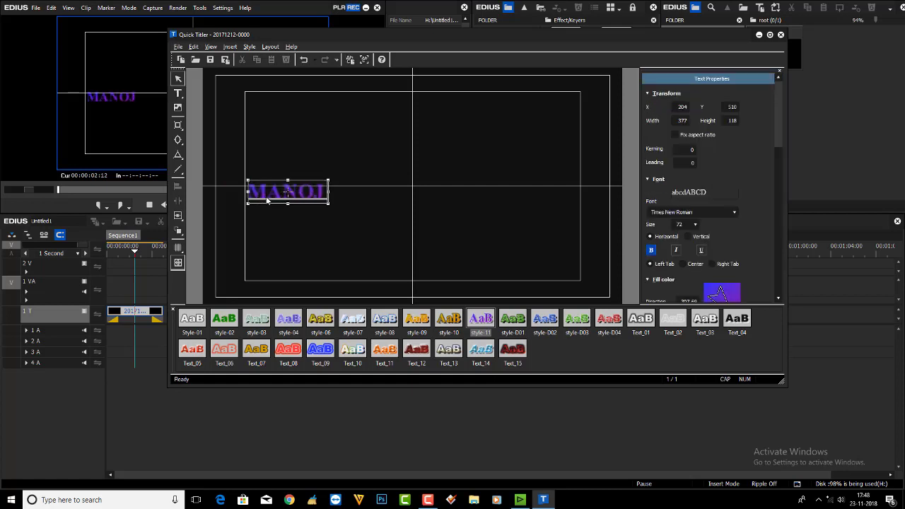
{"action": "type", "text": "V"}
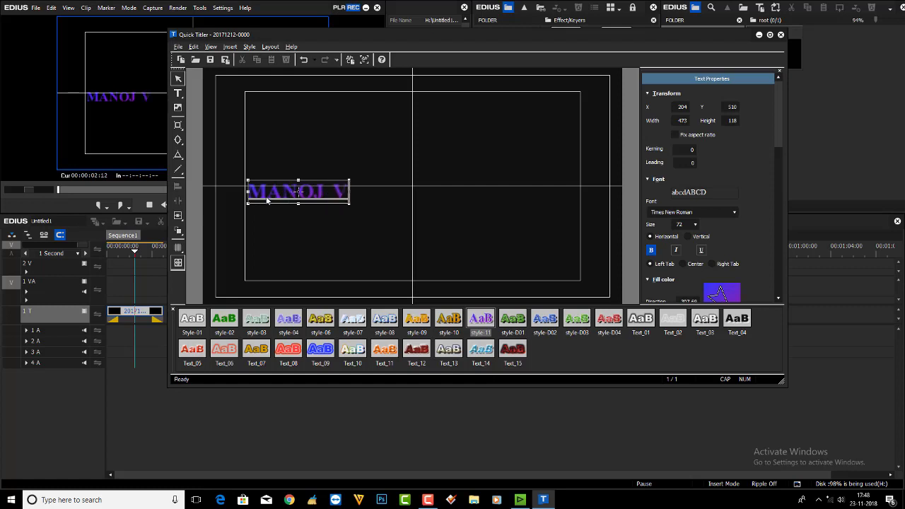
{"action": "type", "text": "IDEO MI"}
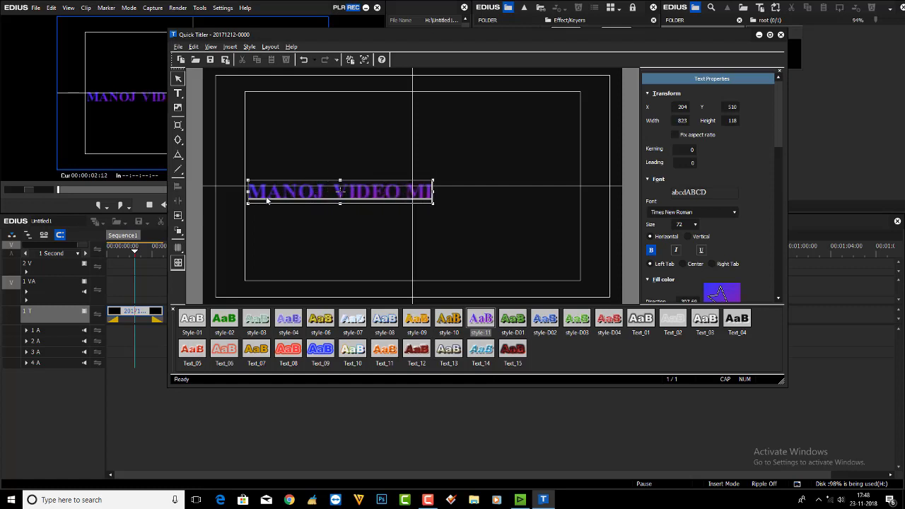
{"action": "type", "text": "XING"}
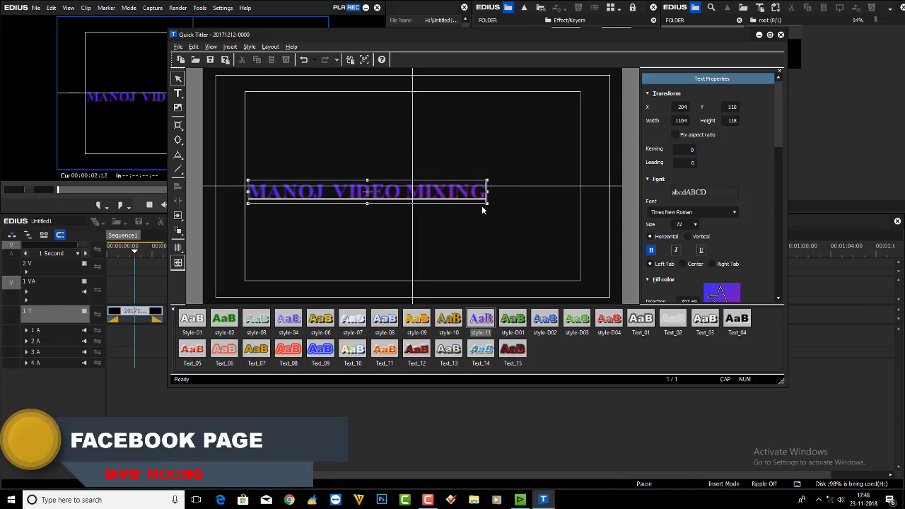
{"action": "type", "text": " POINT"}
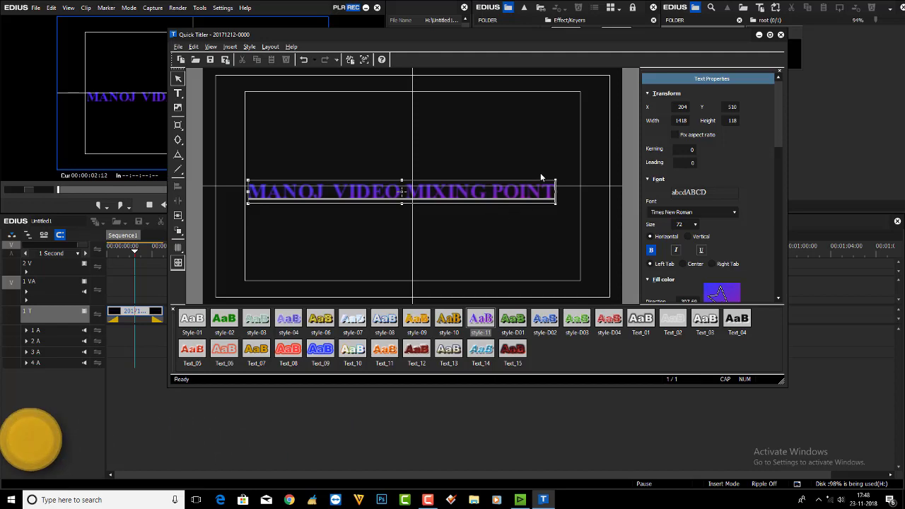
Enlarge the title text to about 1674 by 287 and move it to the bottom of the frame, at about X 96, Y 795
{"action": "left_click_drag", "start_coordinate": [556, 181], "coordinate": [611, 142]}
{"action": "left_click", "coordinate": [495, 172]}
{"action": "left_click_drag", "start_coordinate": [499, 166], "coordinate": [474, 262]}
{"action": "left_click_drag", "start_coordinate": [323, 34], "coordinate": [529, 14]}
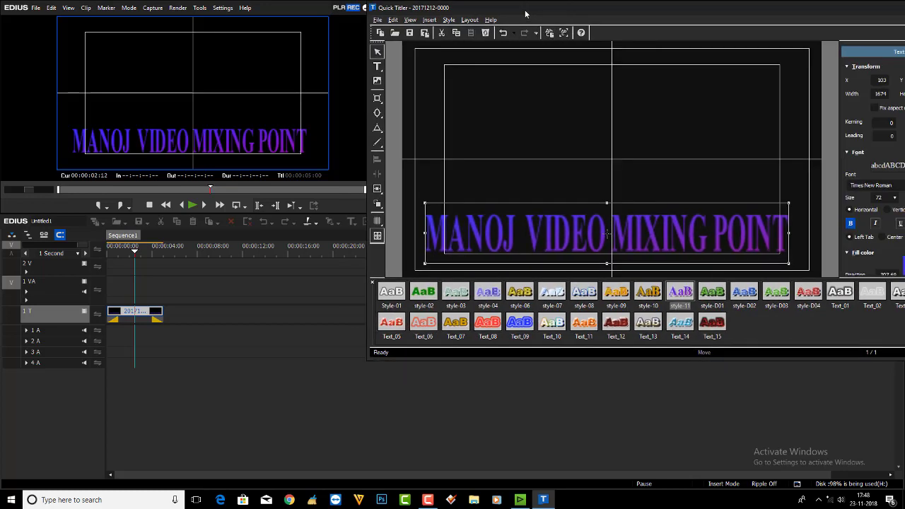
{"action": "left_click_drag", "start_coordinate": [533, 214], "coordinate": [550, 238]}
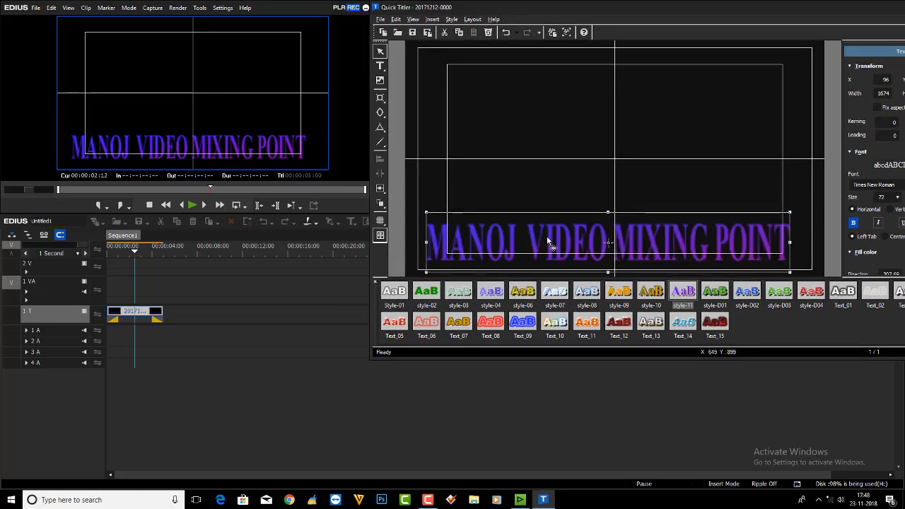
{"action": "left_click_drag", "start_coordinate": [653, 9], "coordinate": [481, 16]}
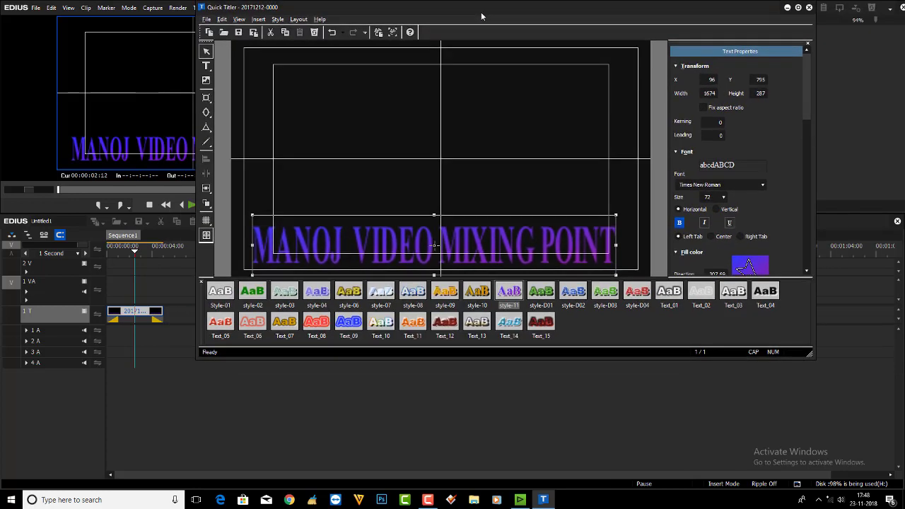
Change the first fill color of the title text from blue to white
{"action": "left_click", "coordinate": [806, 105]}
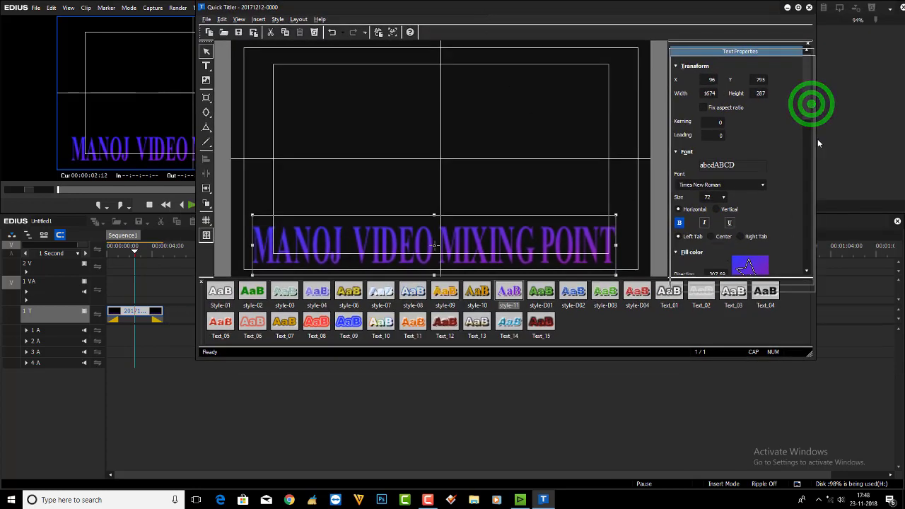
{"action": "left_click_drag", "start_coordinate": [812, 122], "coordinate": [809, 161]}
{"action": "left_click", "coordinate": [681, 168]}
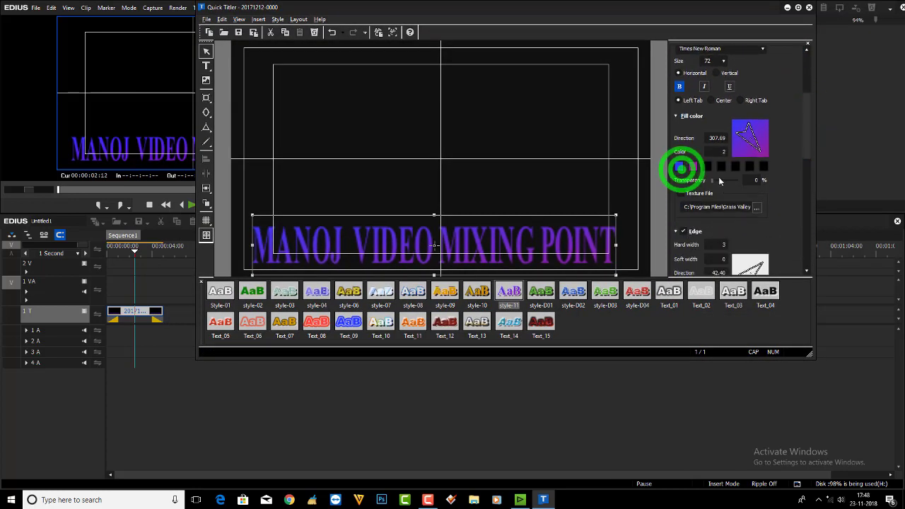
{"action": "left_click", "coordinate": [515, 129]}
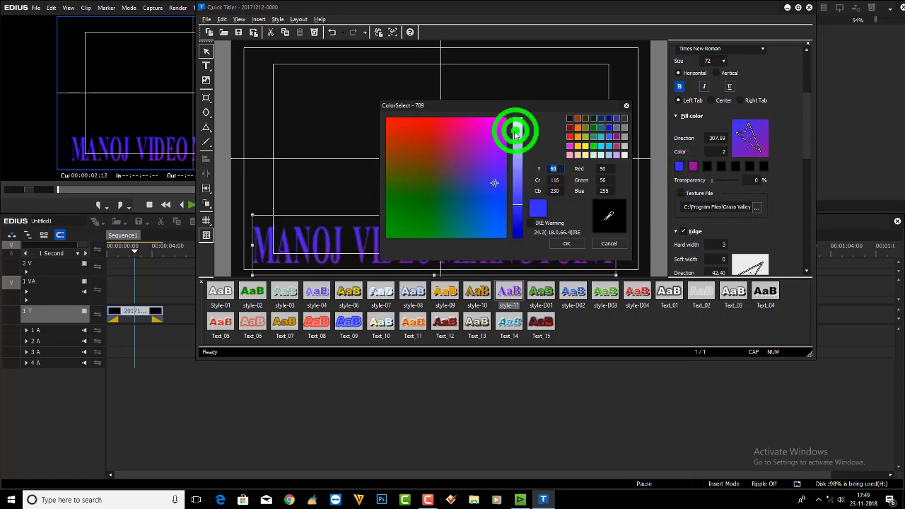
{"action": "left_click", "coordinate": [448, 182]}
{"action": "left_click", "coordinate": [624, 155]}
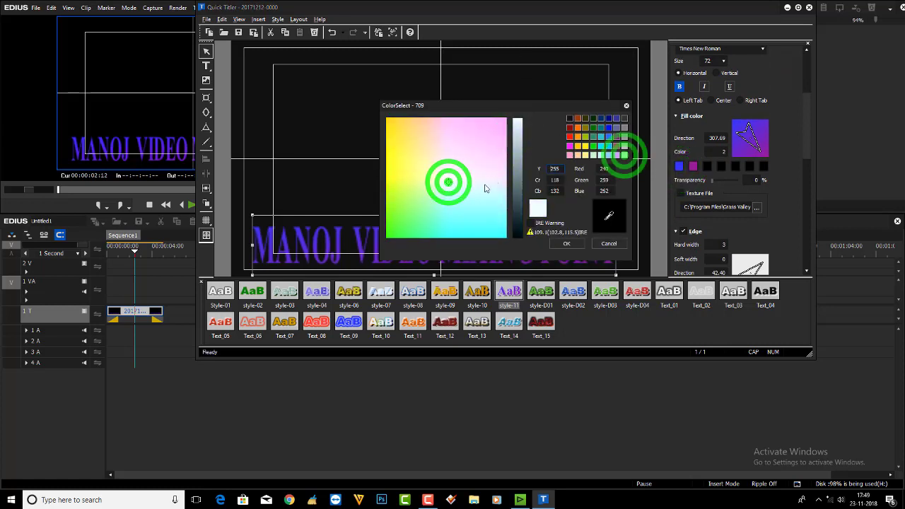
{"action": "left_click", "coordinate": [517, 125]}
{"action": "left_click", "coordinate": [570, 244]}
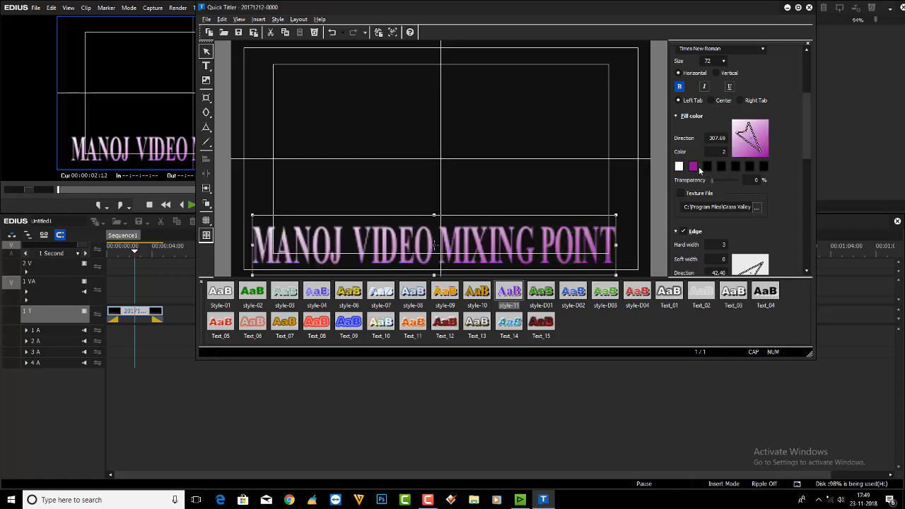
Set the number of fill colors for the title text to 1
{"action": "left_click", "coordinate": [723, 151]}
{"action": "type", "text": "1"}
{"action": "left_click", "coordinate": [718, 150]}
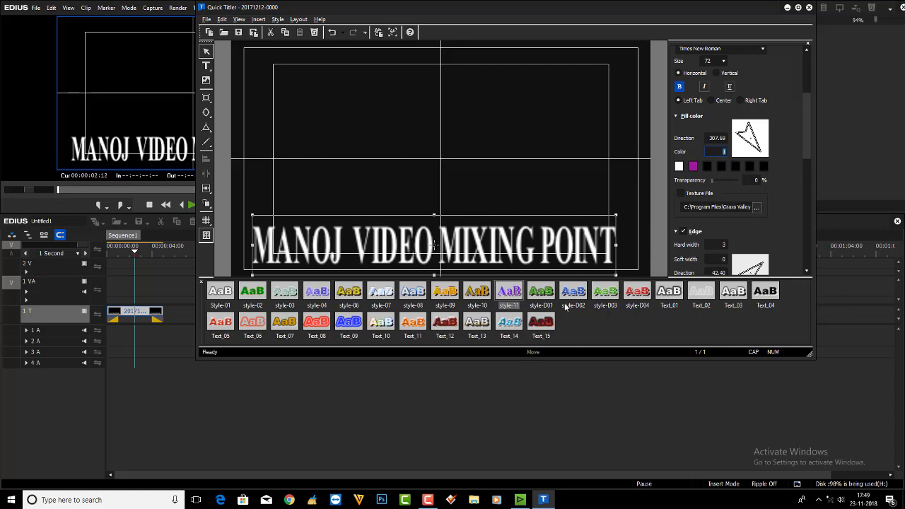
{"action": "left_click_drag", "start_coordinate": [412, 10], "coordinate": [412, 12]}
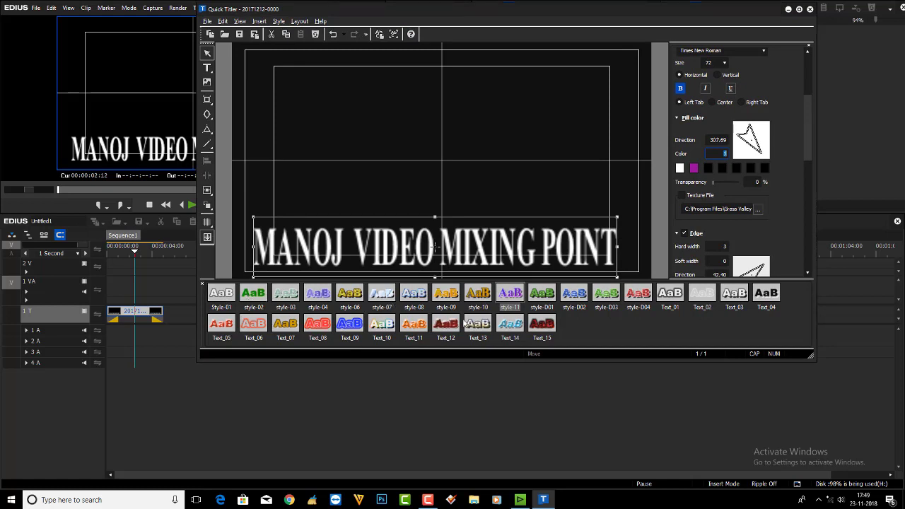
Try the style-09, style-11, style-02 and Text_02 presets on the title text
{"action": "double_click", "coordinate": [333, 248]}
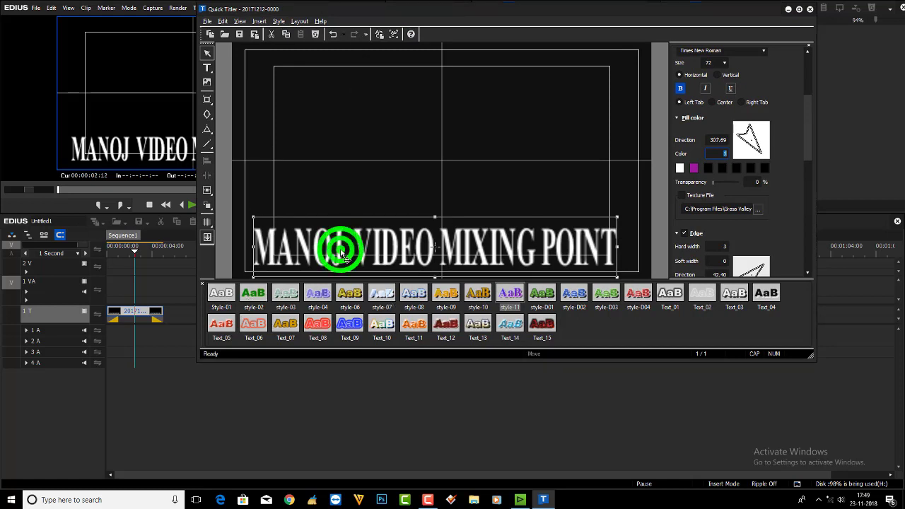
{"action": "double_click", "coordinate": [441, 293]}
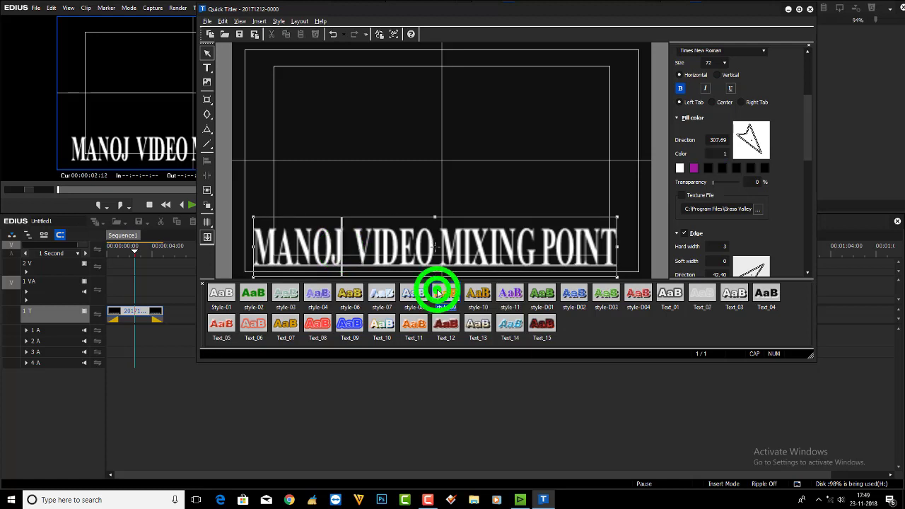
{"action": "double_click", "coordinate": [510, 293]}
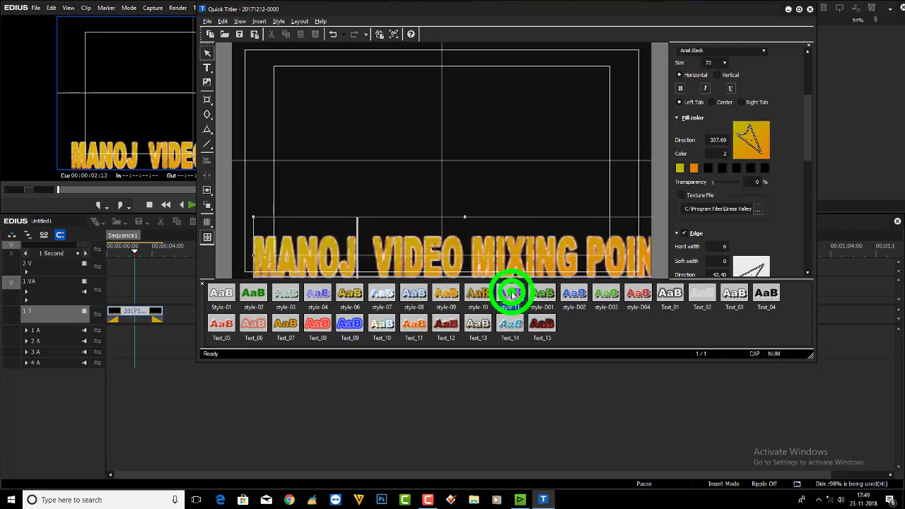
{"action": "double_click", "coordinate": [253, 293]}
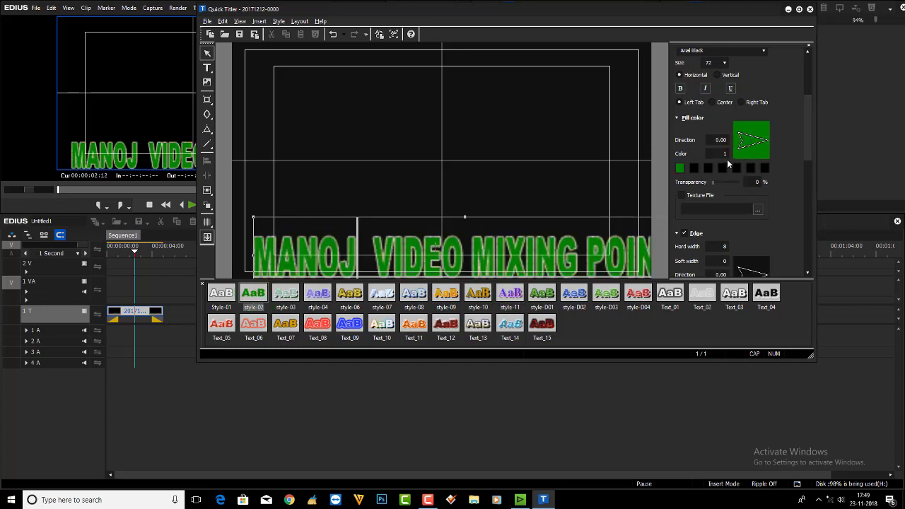
{"action": "left_click", "coordinate": [706, 294]}
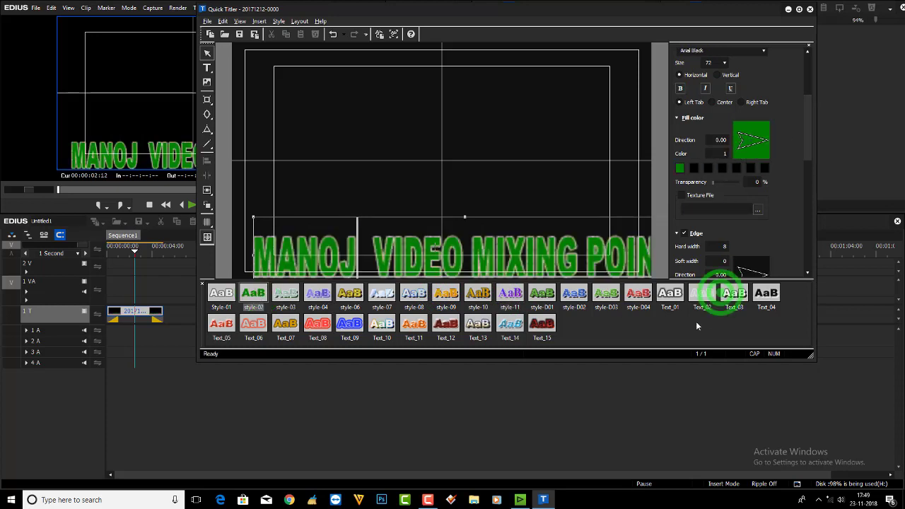
{"action": "left_click", "coordinate": [706, 294]}
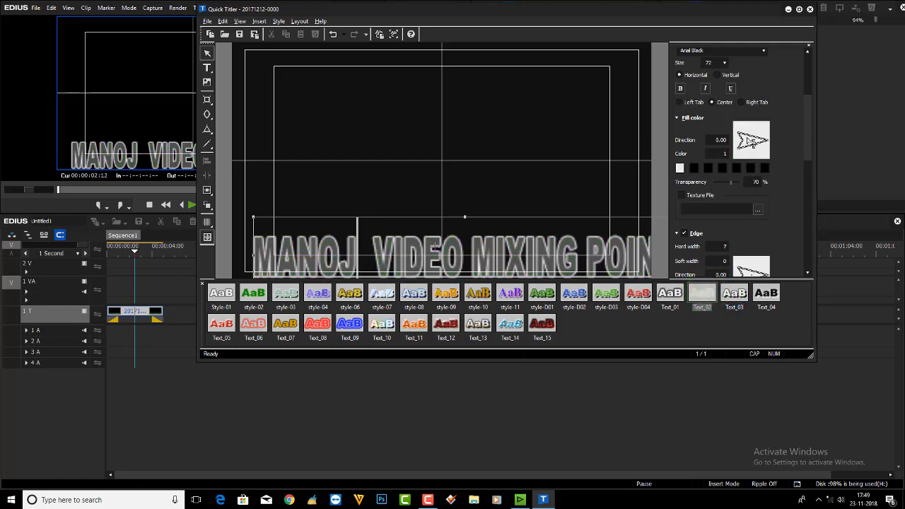
Apply the style-07 preset to the title text and rotate its fill color direction to about 163
{"action": "left_click", "coordinate": [388, 293]}
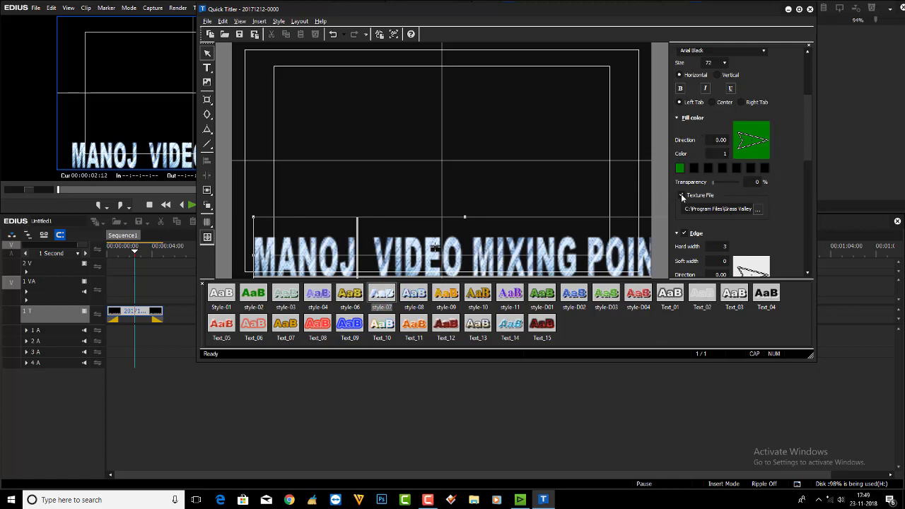
{"action": "left_click_drag", "start_coordinate": [751, 142], "coordinate": [720, 133]}
{"action": "left_click_drag", "start_coordinate": [808, 120], "coordinate": [811, 62]}
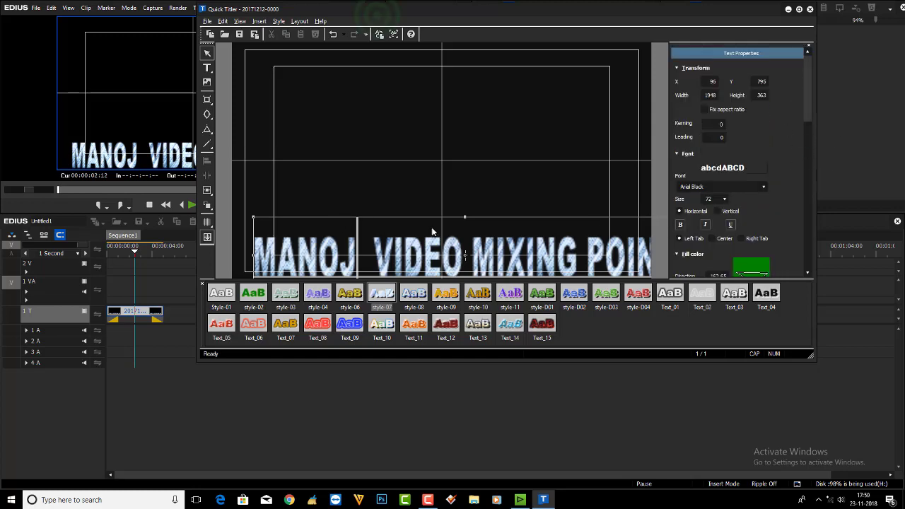
{"action": "left_click_drag", "start_coordinate": [378, 10], "coordinate": [419, 8]}
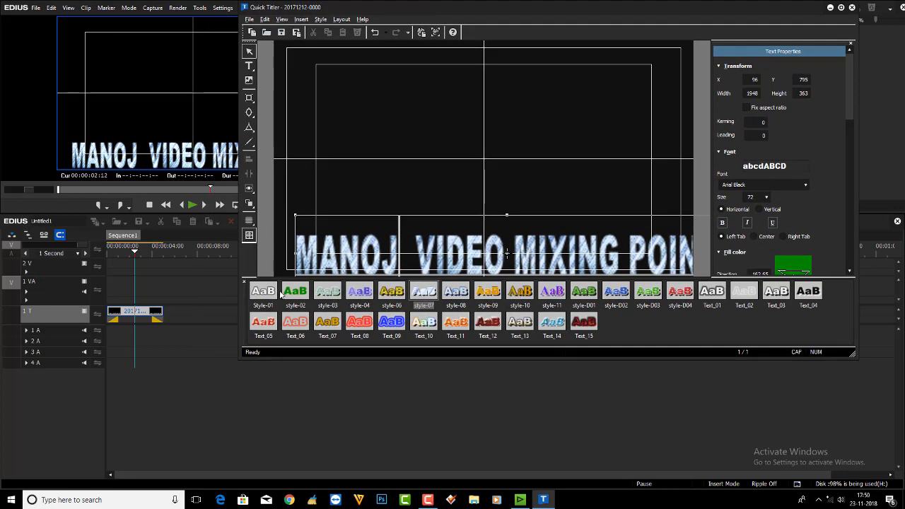
Shrink the Quick Titler window, select the whole title text and set its font to Adobe Caslon Pro
{"action": "left_click_drag", "start_coordinate": [242, 363], "coordinate": [371, 291]}
{"action": "left_click", "coordinate": [453, 178]}
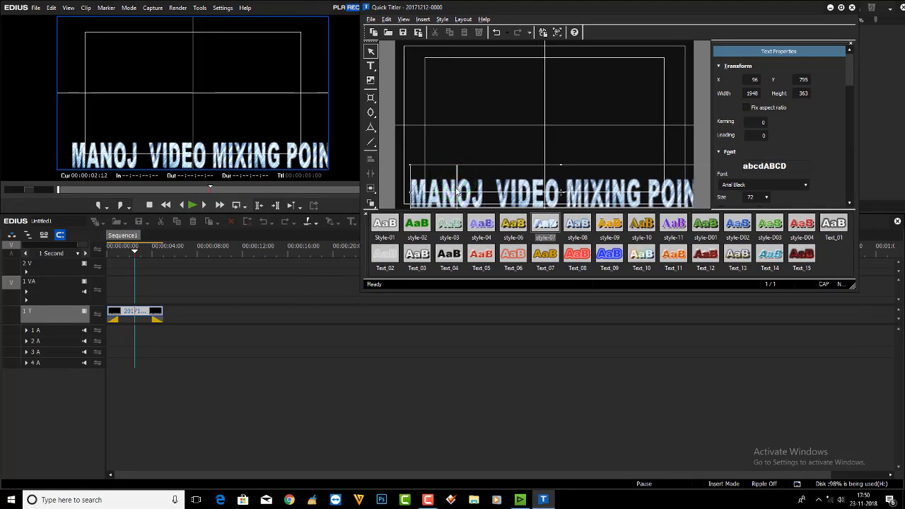
{"action": "key", "text": "ctrl+a"}
{"action": "left_click", "coordinate": [768, 185]}
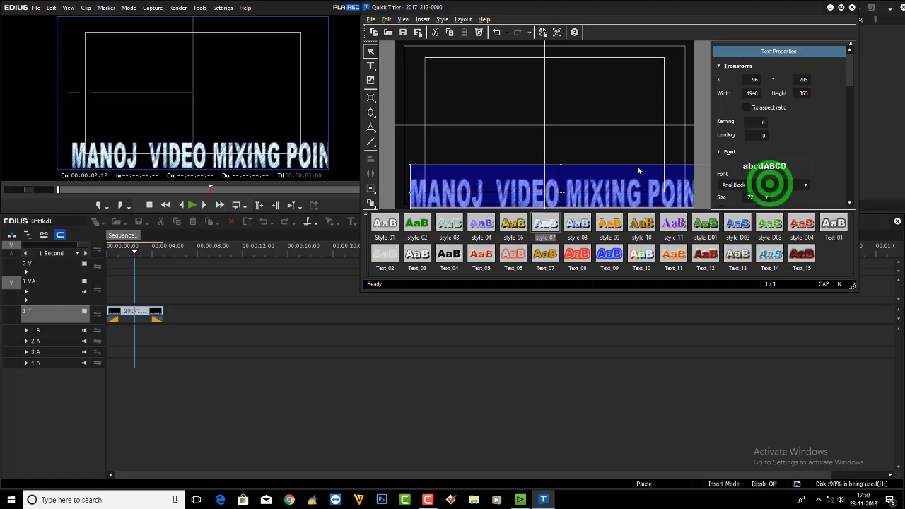
{"action": "scroll", "coordinate": [769, 193], "scroll_direction": "up", "scroll_amount": 8}
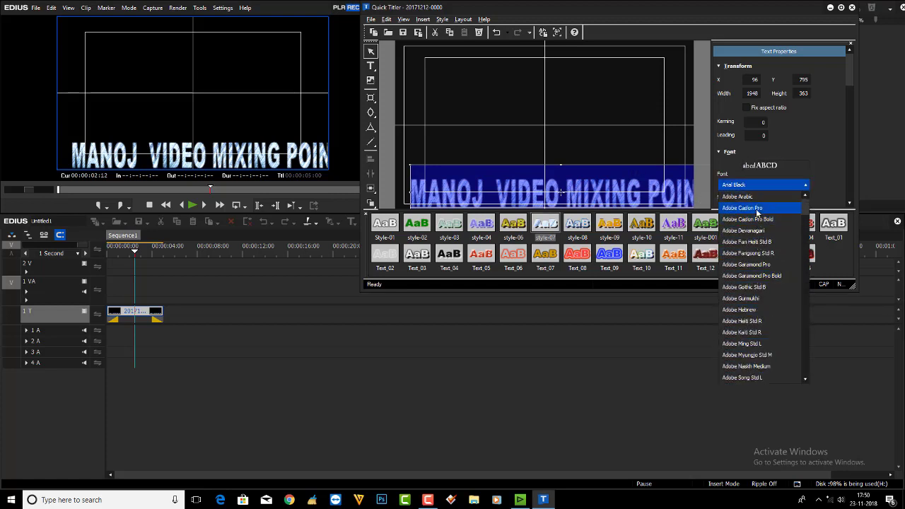
{"action": "left_click", "coordinate": [755, 208]}
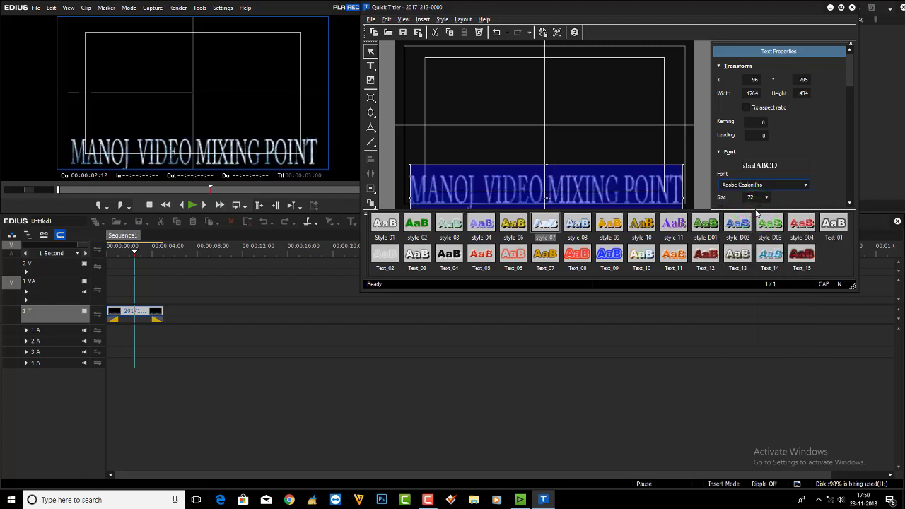
Step through the following fonts on the selected title text and settle on Blackoak Std
{"action": "key", "text": "Down"}
{"action": "key", "text": "Down"}
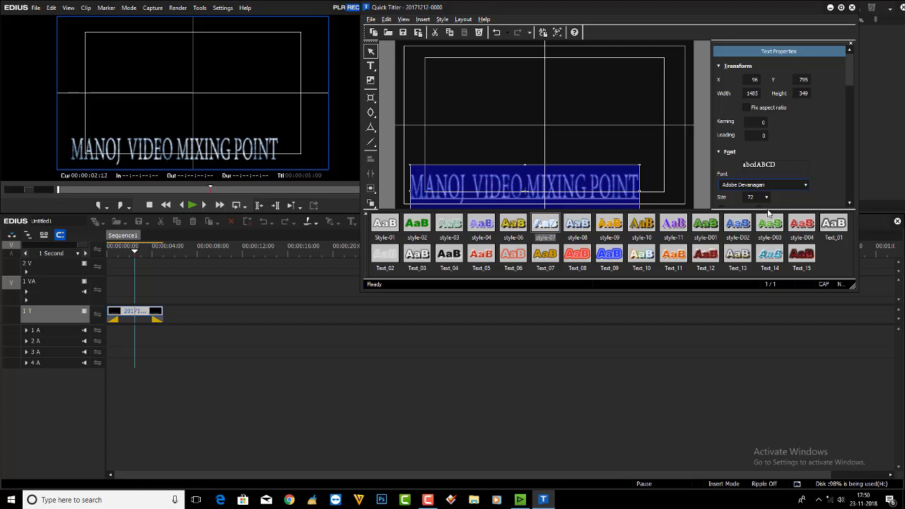
{"action": "key", "text": "Down"}
{"action": "key", "text": "Down"}
{"action": "key", "text": "Down"}
{"action": "key", "text": "Down"}
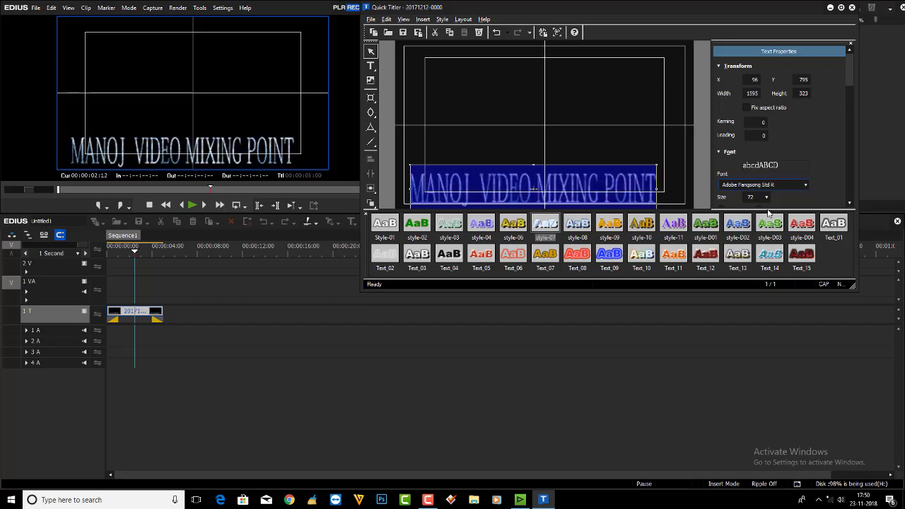
{"action": "key", "text": "Down"}
{"action": "key", "text": "Down"}
{"action": "key", "text": "Down"}
{"action": "key", "text": "Down"}
{"action": "key", "text": "Down"}
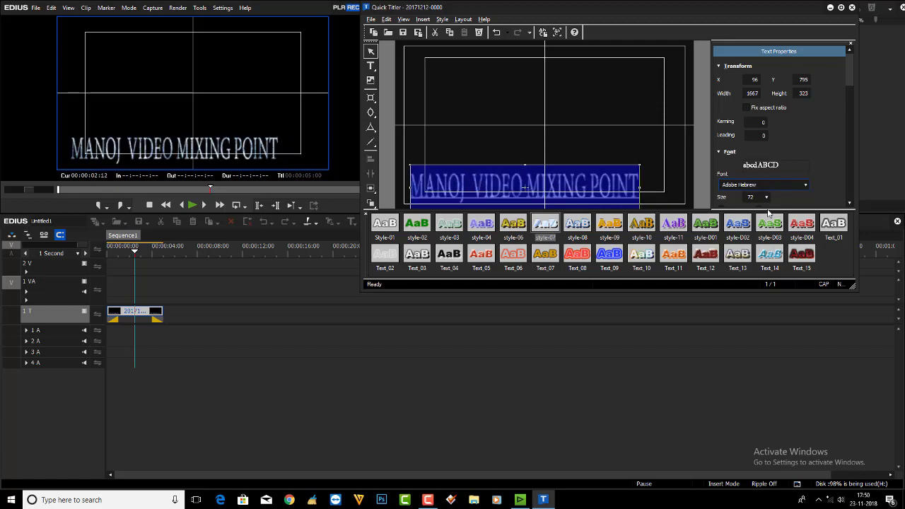
{"action": "key", "text": "Down"}
{"action": "key", "text": "Down"}
{"action": "key", "text": "Down"}
{"action": "key", "text": "Down"}
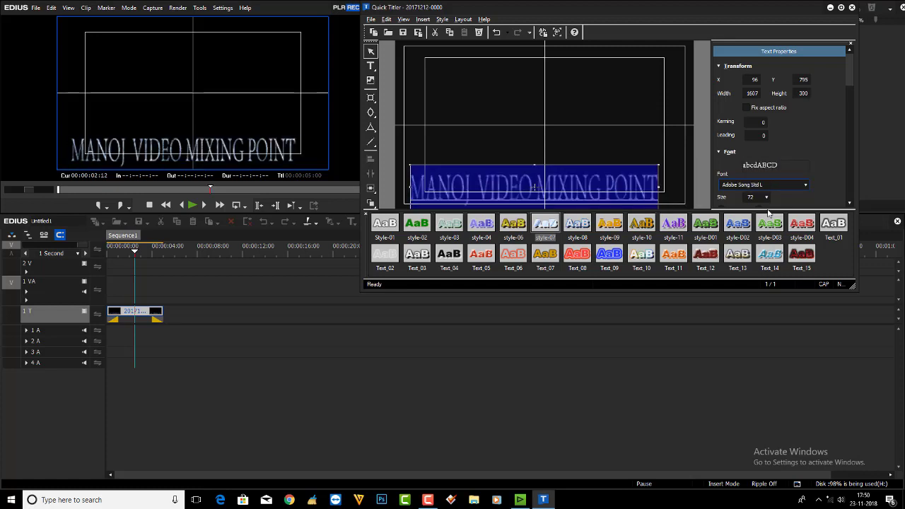
{"action": "key", "text": "Down"}
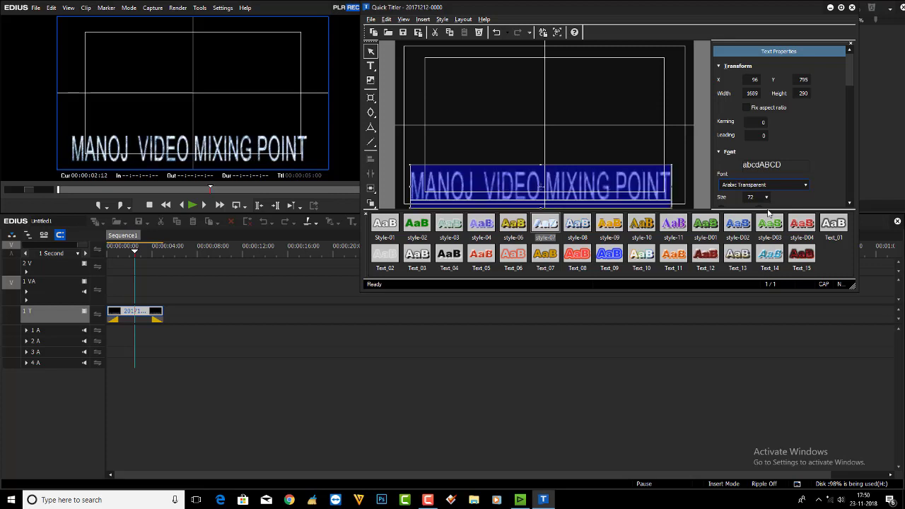
{"action": "key", "text": "Down"}
{"action": "key", "text": "Down"}
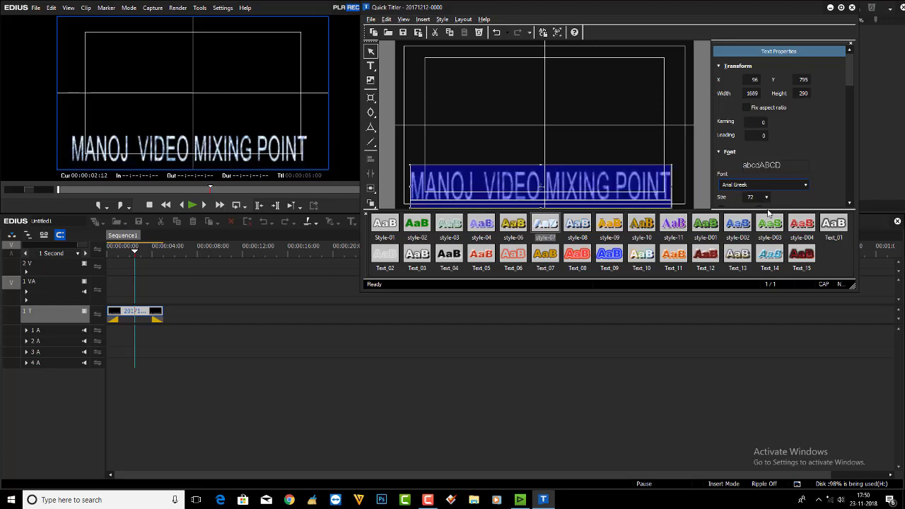
{"action": "key", "text": "Down"}
{"action": "key", "text": "Down"}
{"action": "key", "text": "Down"}
{"action": "key", "text": "Down"}
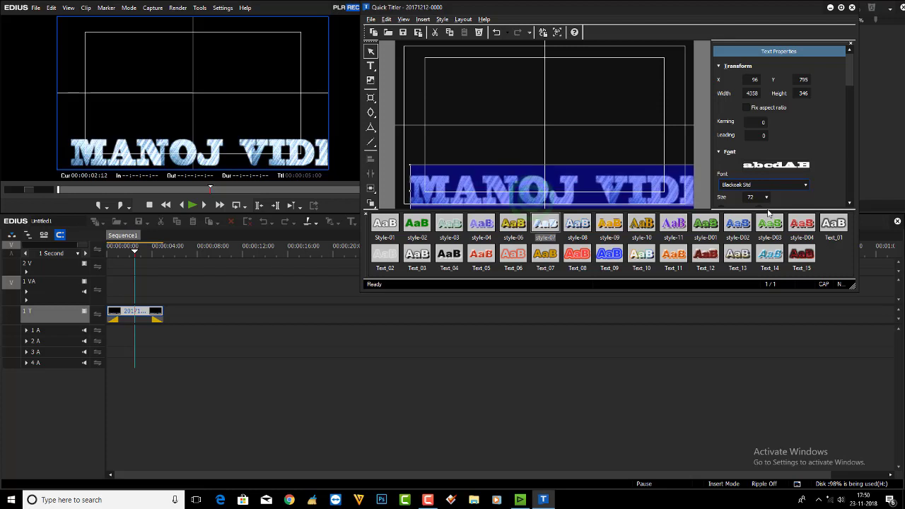
Scale the title text to about 1792 by 278, place it at about X 62, Y 816, and save the title
{"action": "left_click", "coordinate": [531, 191]}
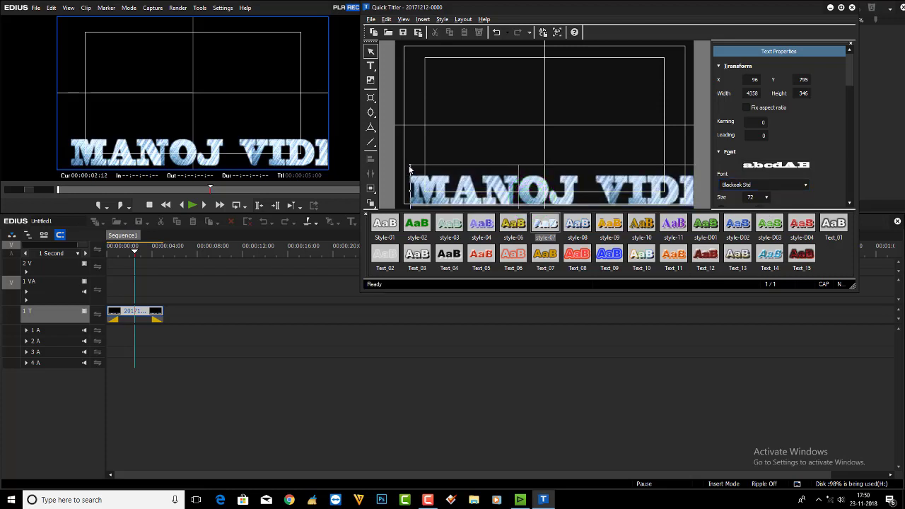
{"action": "left_click_drag", "start_coordinate": [410, 168], "coordinate": [576, 175]}
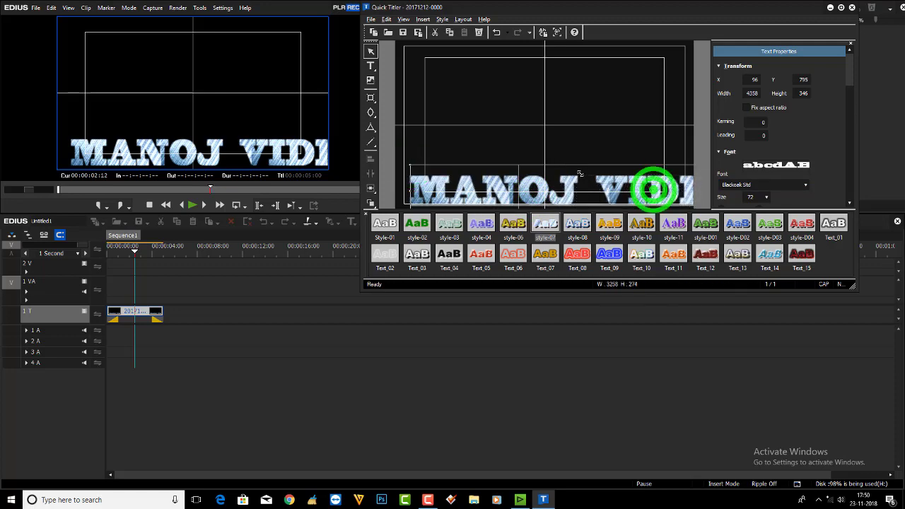
{"action": "left_click_drag", "start_coordinate": [580, 173], "coordinate": [579, 174]}
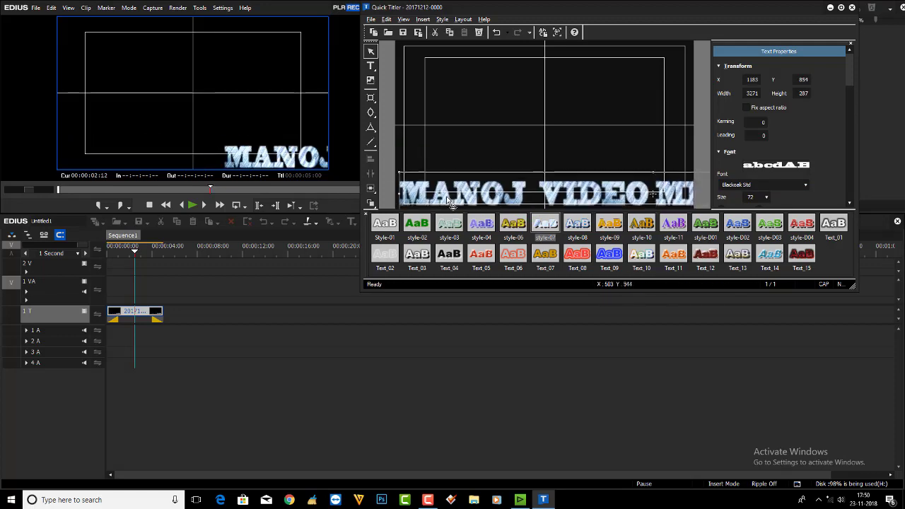
{"action": "left_click_drag", "start_coordinate": [452, 202], "coordinate": [507, 179]}
{"action": "left_click_drag", "start_coordinate": [601, 196], "coordinate": [533, 192]}
{"action": "left_click_drag", "start_coordinate": [639, 174], "coordinate": [713, 170]}
{"action": "left_click_drag", "start_coordinate": [658, 190], "coordinate": [628, 200]}
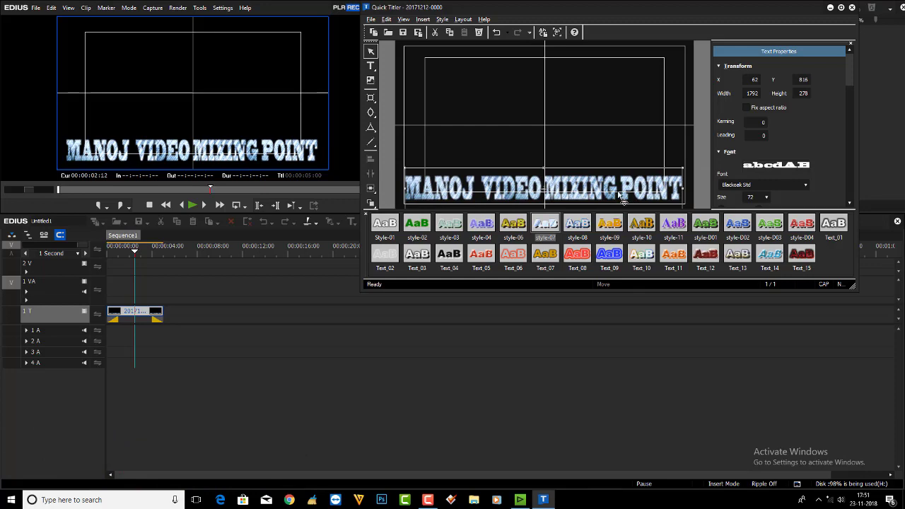
{"action": "left_click", "coordinate": [405, 34]}
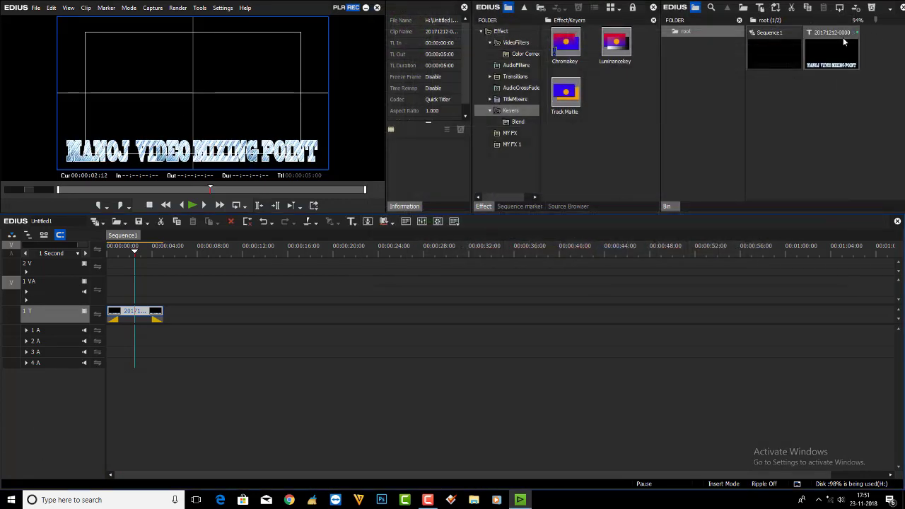
Reopen the title clip from the 1 T track, set its title type to Crawl(from right) and save it
{"action": "mouse_move", "coordinate": [843, 42]}
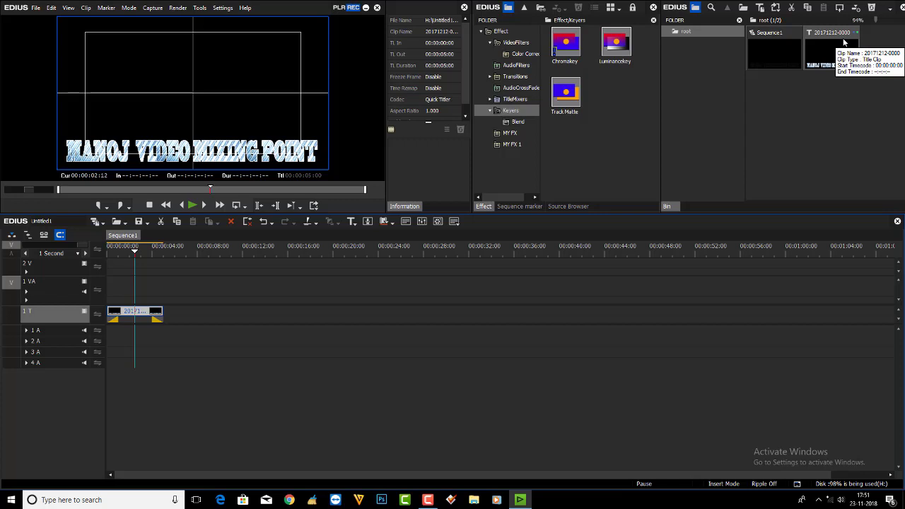
{"action": "left_click", "coordinate": [139, 310]}
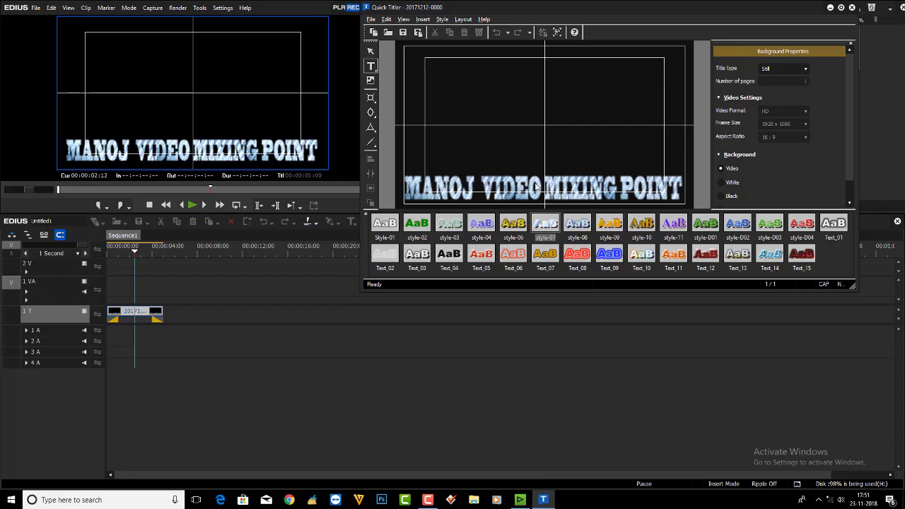
{"action": "left_click", "coordinate": [776, 63]}
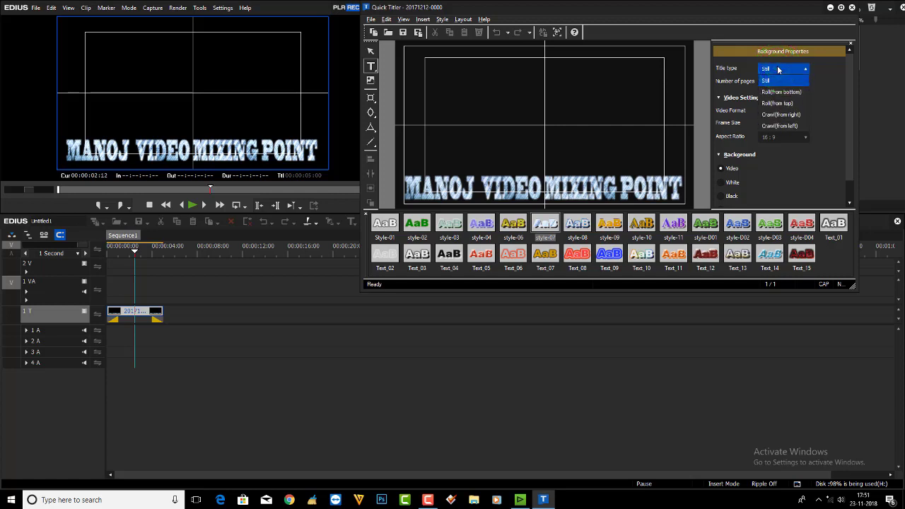
{"action": "left_click", "coordinate": [783, 116]}
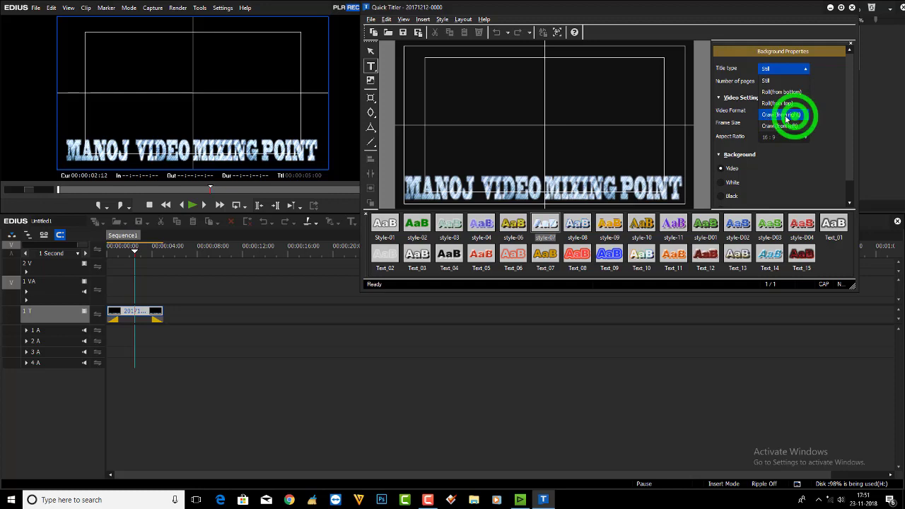
{"action": "left_click", "coordinate": [403, 32]}
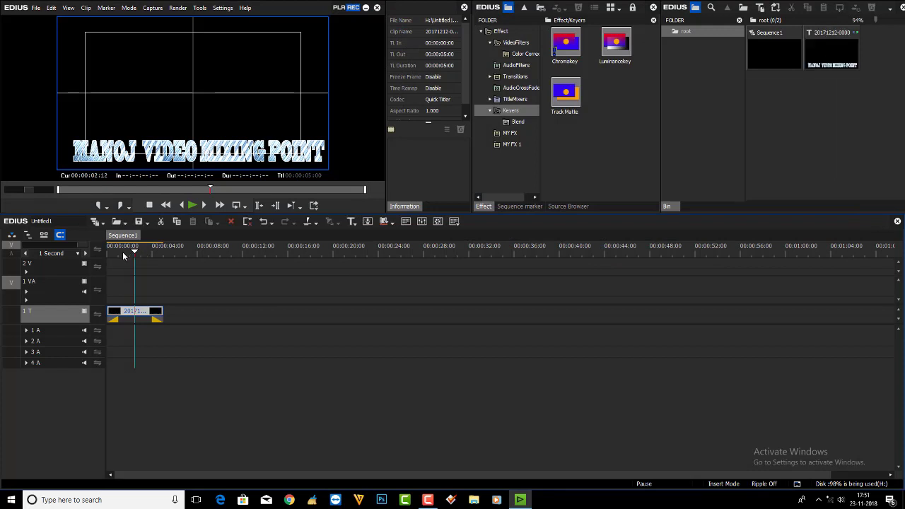
Play the sequence from the beginning in the full-screen preview to check the crawling title, and stop playback
{"action": "left_click", "coordinate": [134, 252]}
{"action": "key", "text": "Home"}
{"action": "left_click", "coordinate": [190, 204]}
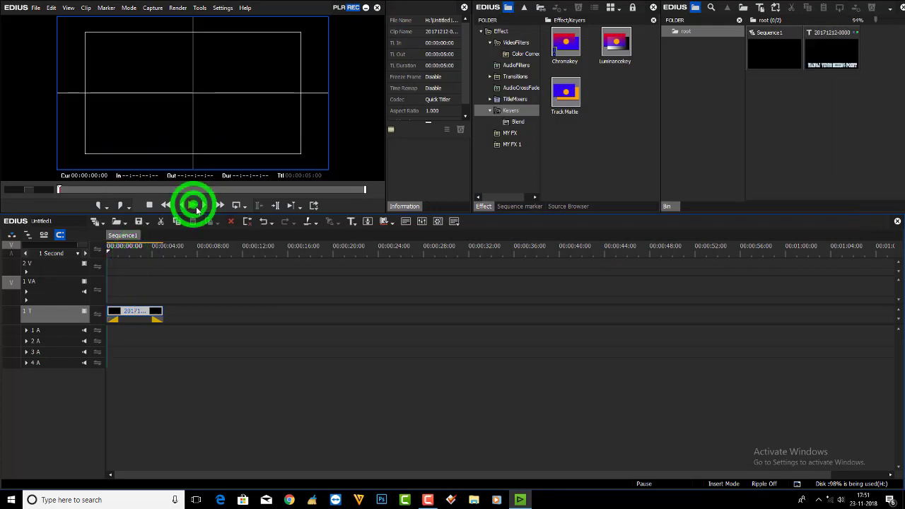
{"action": "left_click", "coordinate": [198, 106]}
{"action": "double_click", "coordinate": [201, 106]}
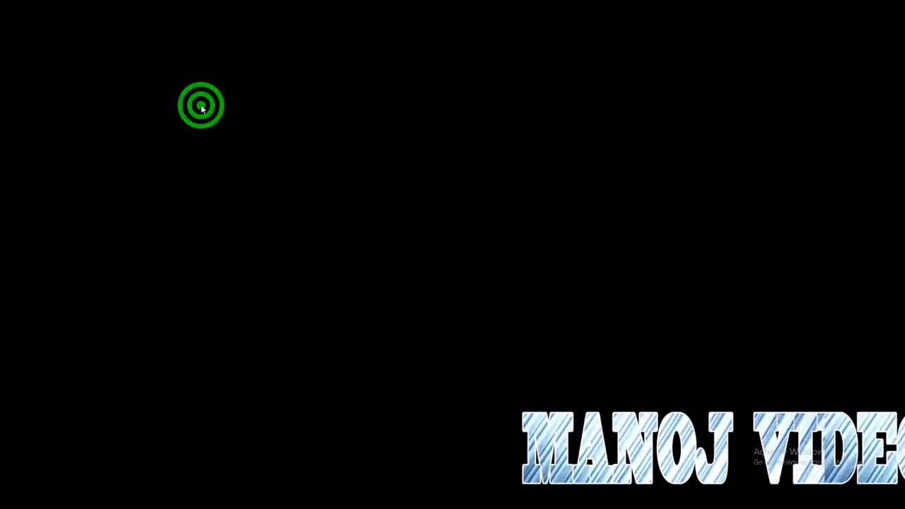
{"action": "double_click", "coordinate": [202, 106]}
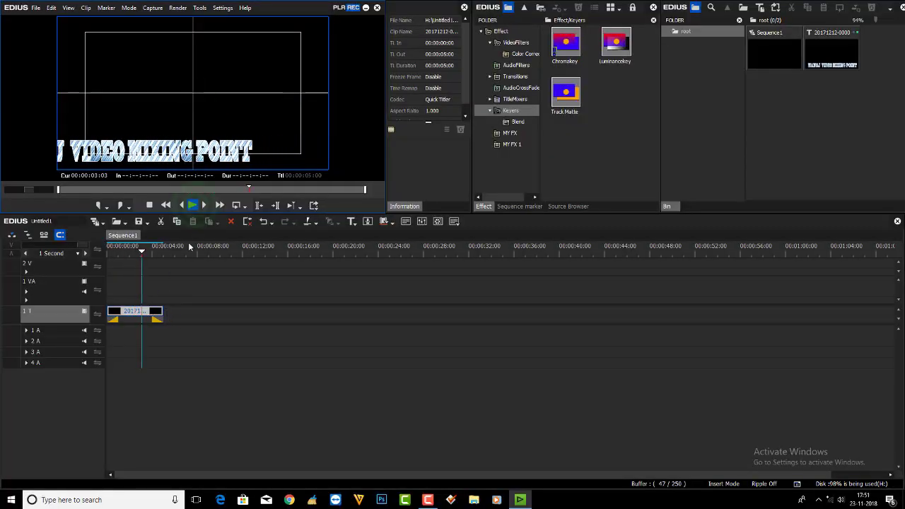
{"action": "left_click", "coordinate": [194, 205]}
Extend the end of the title clip to about 00:00:17:23 and preview the slower crawl full screen
{"action": "left_click_drag", "start_coordinate": [162, 313], "coordinate": [309, 313]}
{"action": "left_click", "coordinate": [251, 108]}
{"action": "double_click", "coordinate": [195, 111]}
{"action": "key", "text": "space"}
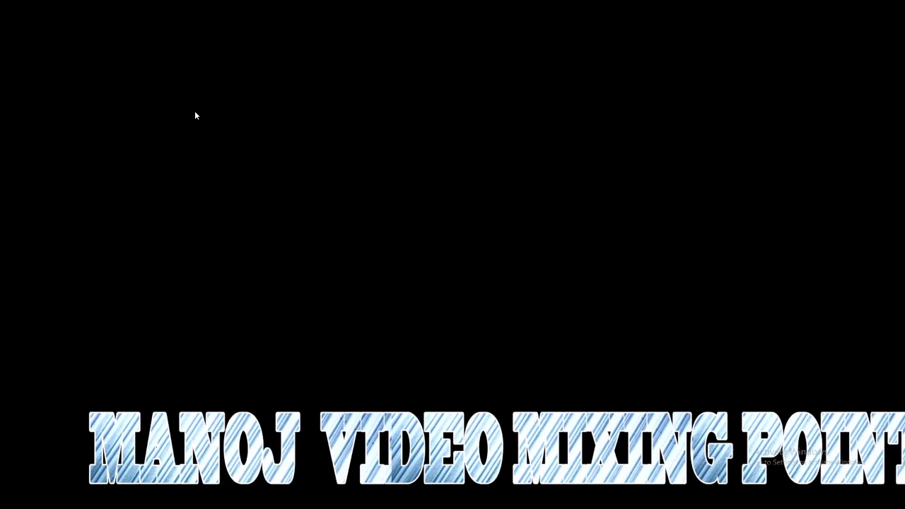
{"action": "left_click", "coordinate": [195, 112]}
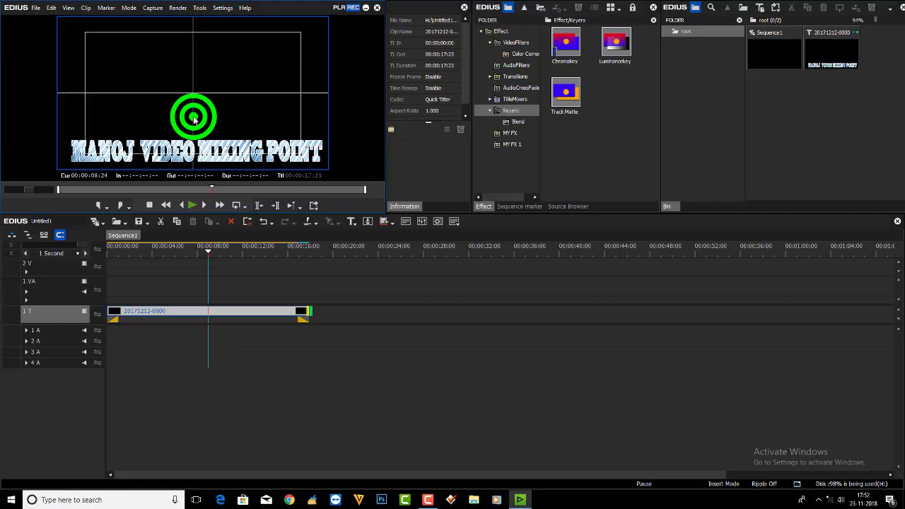
Import DEMO REP VIDEO from New Volume (D:) into the bin and place it at the start of the 1 VA track
{"action": "left_click", "coordinate": [787, 138]}
{"action": "double_click", "coordinate": [787, 138]}
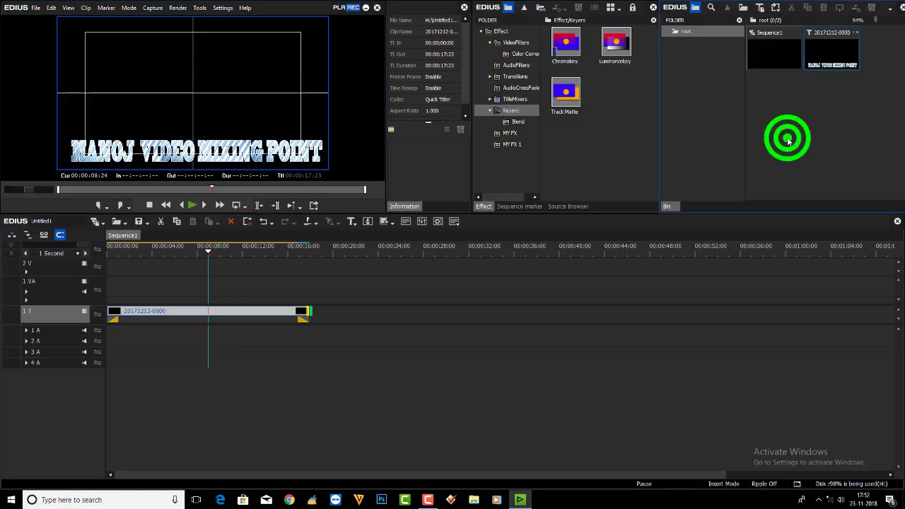
{"action": "left_click", "coordinate": [360, 65]}
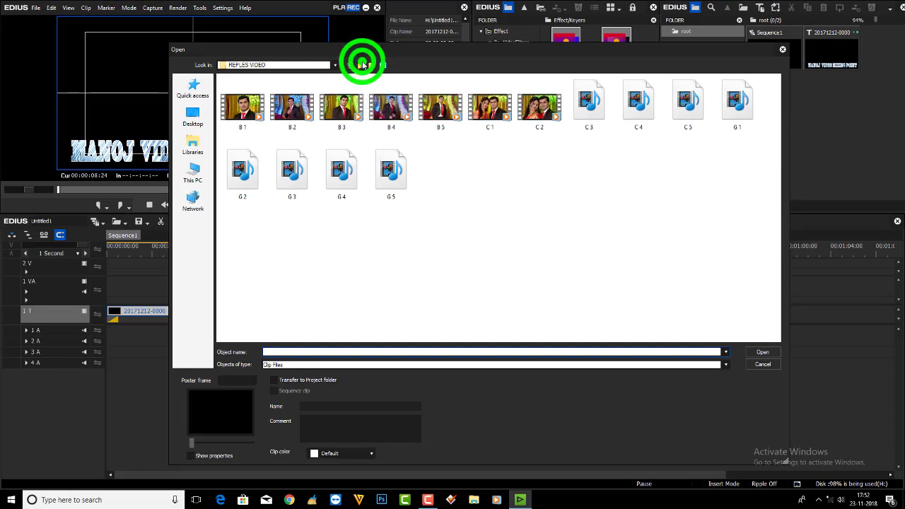
{"action": "double_click", "coordinate": [579, 116]}
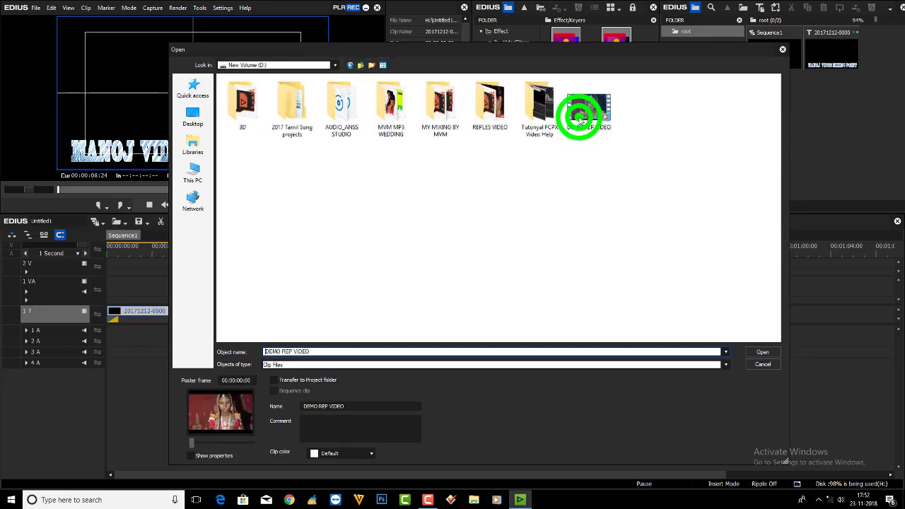
{"action": "left_click", "coordinate": [792, 95]}
{"action": "left_click_drag", "start_coordinate": [792, 97], "coordinate": [104, 290]}
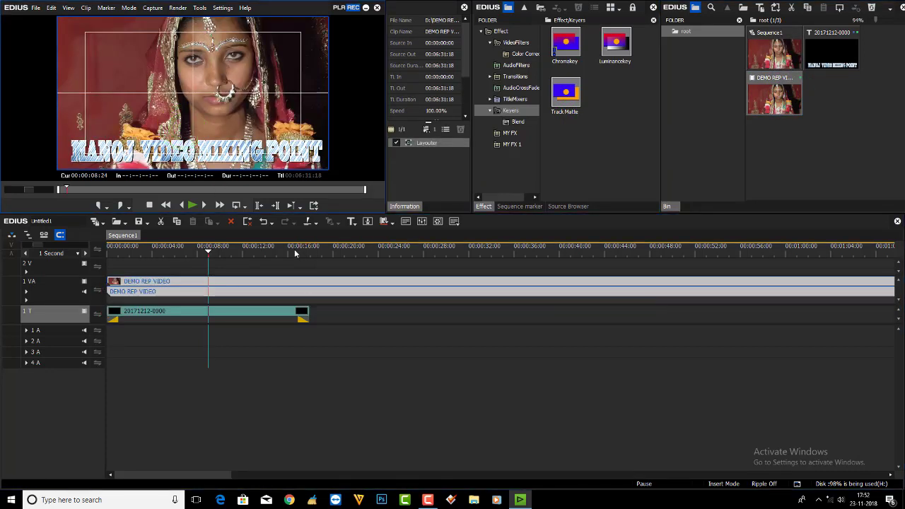
Play and scrub the sequence to check the crawling title over the video
{"action": "key", "text": "space"}
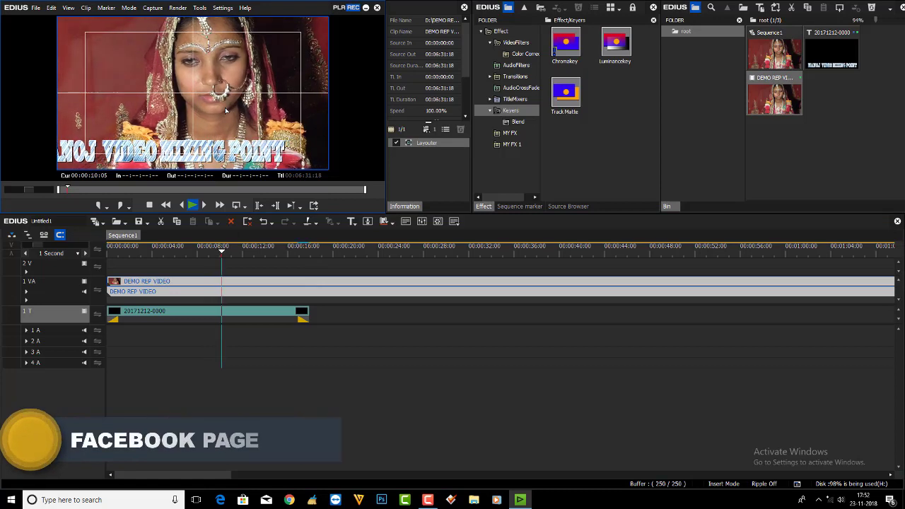
{"action": "left_click", "coordinate": [311, 247]}
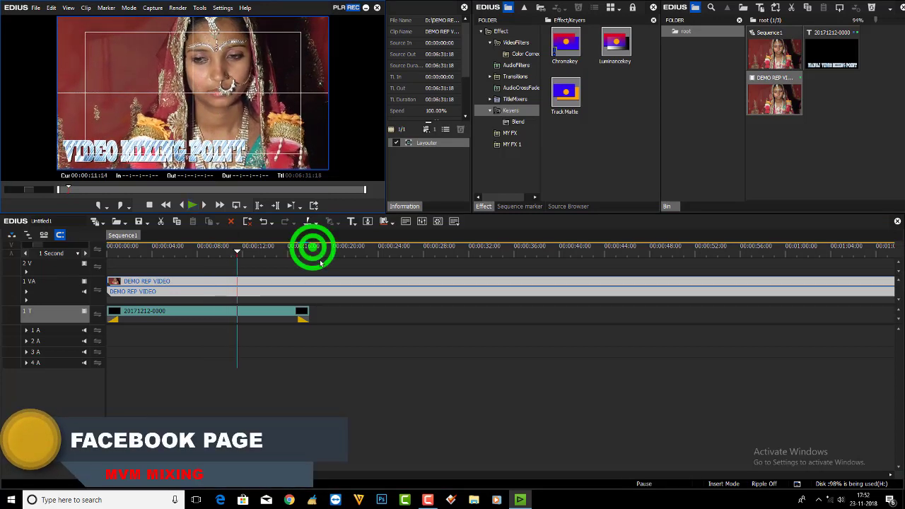
{"action": "left_click", "coordinate": [290, 249]}
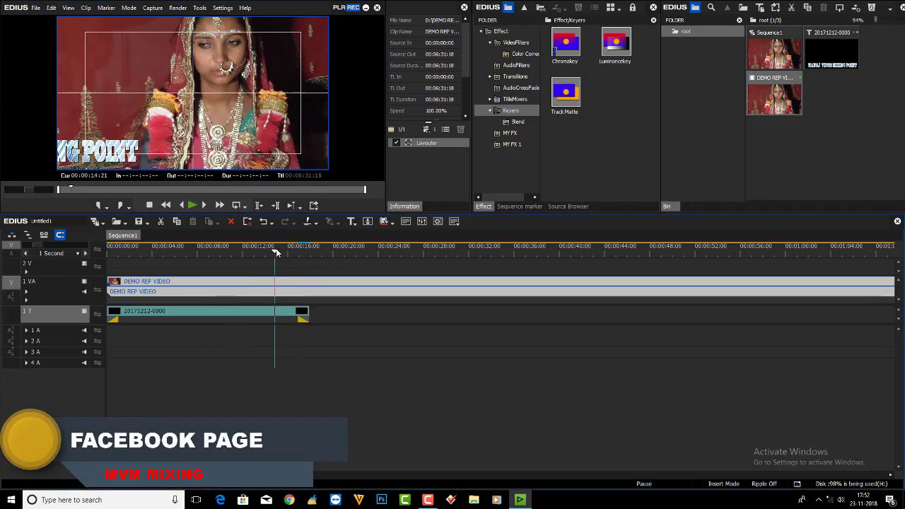
Copy the text MANOJ VIDEO MIXING POINT from the first title clip in QuickTitler and close the title without changes
{"action": "left_click", "coordinate": [309, 247]}
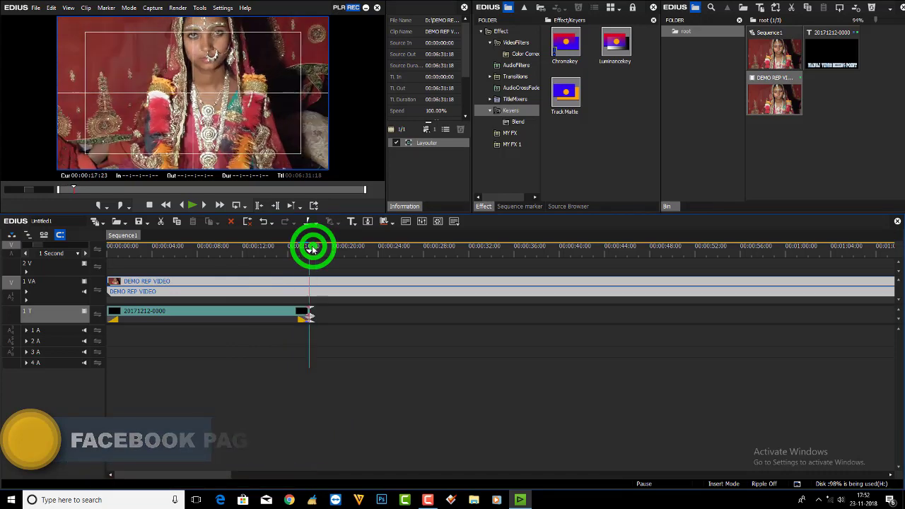
{"action": "right_click", "coordinate": [341, 310]}
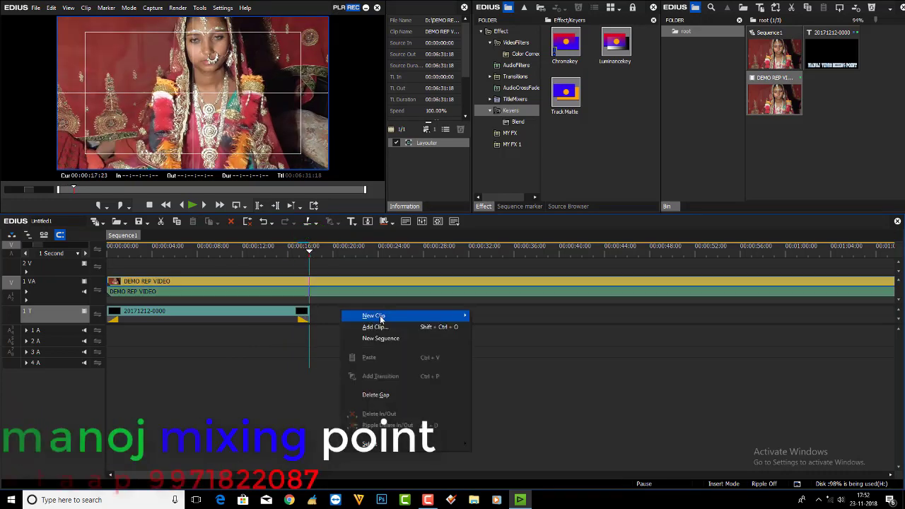
{"action": "double_click", "coordinate": [244, 312]}
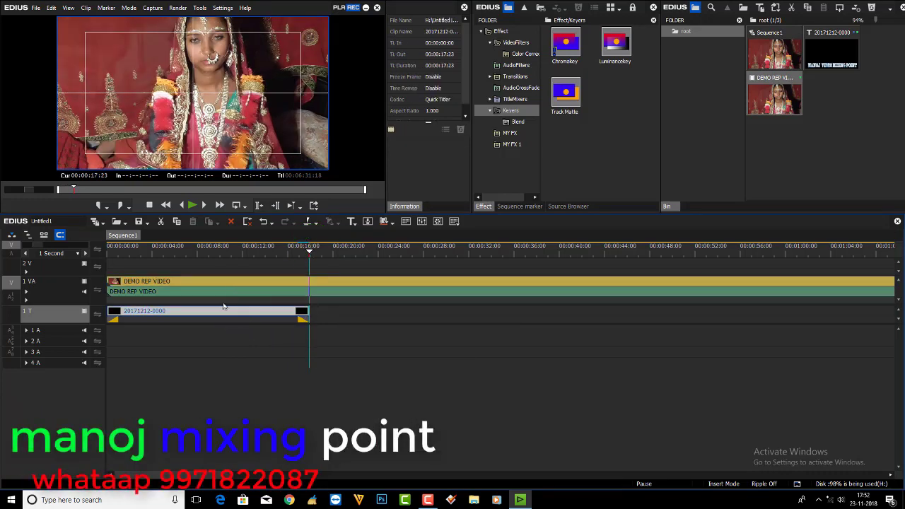
{"action": "left_click", "coordinate": [413, 192]}
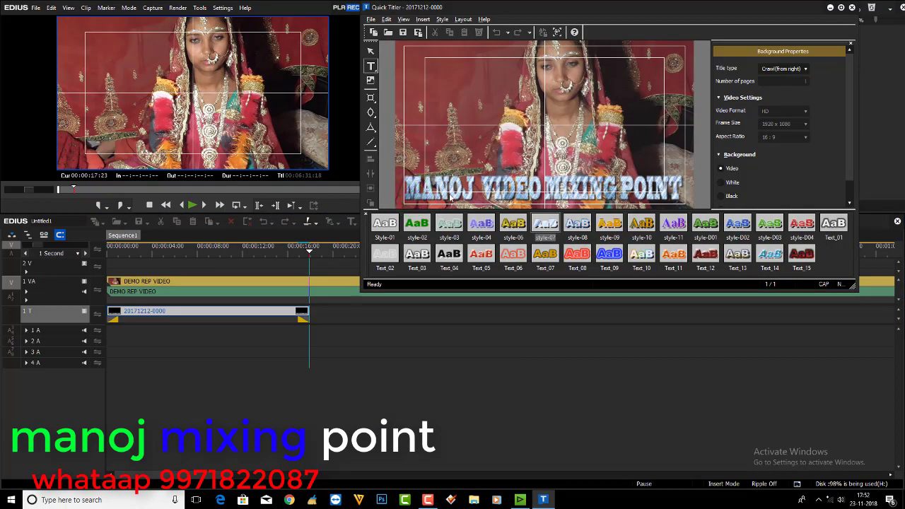
{"action": "left_click", "coordinate": [404, 181]}
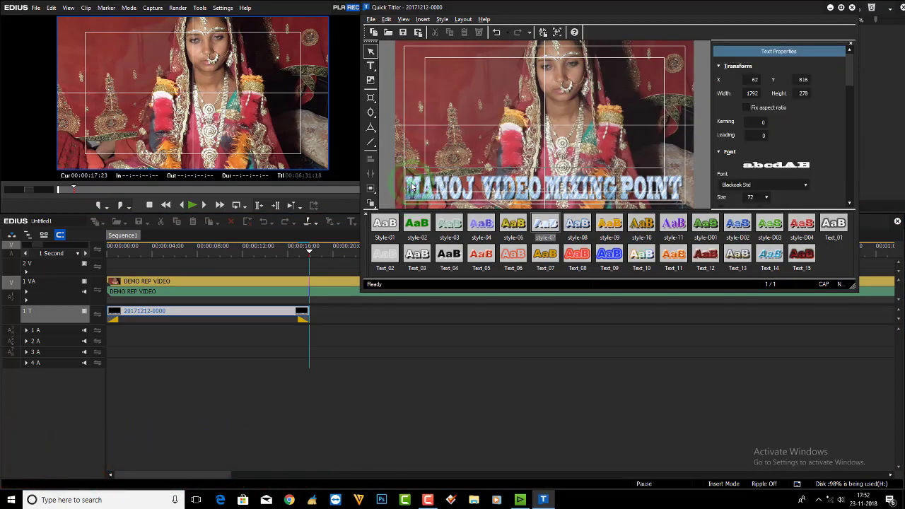
{"action": "left_click_drag", "start_coordinate": [410, 185], "coordinate": [658, 187]}
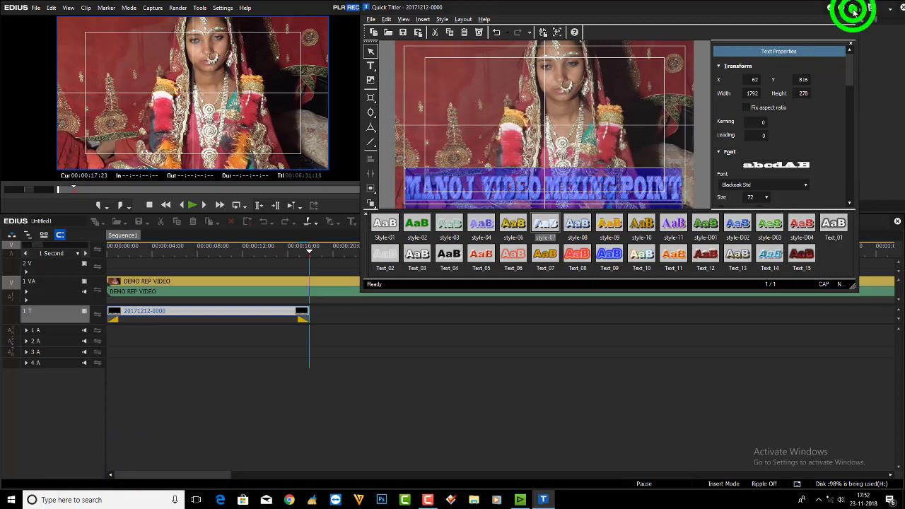
{"action": "left_click", "coordinate": [609, 164]}
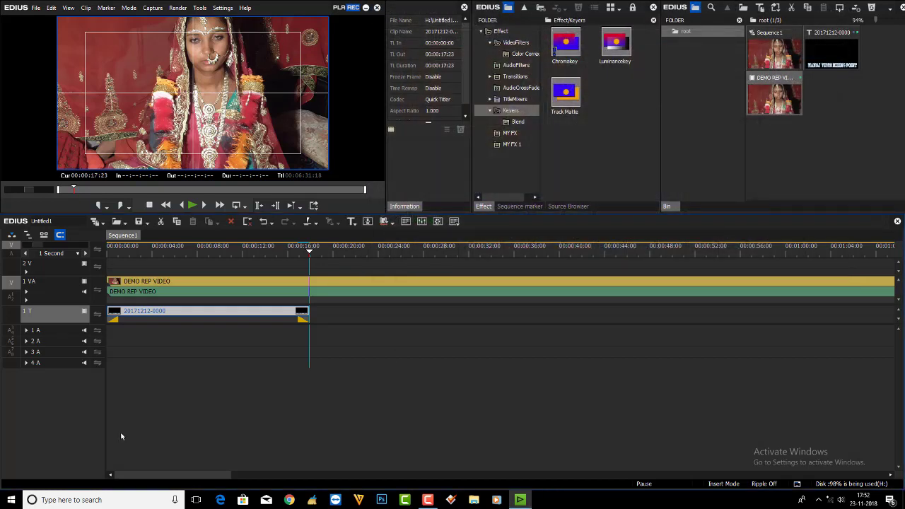
Create a new QuickTitler clip on the 1 T track after the first title and paste the copied text near the picture's lower edge
{"action": "right_click", "coordinate": [324, 311]}
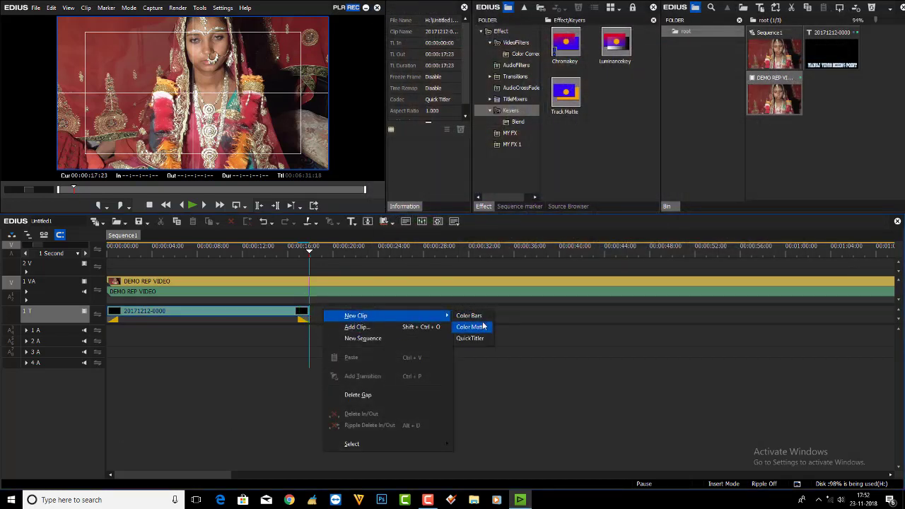
{"action": "left_click", "coordinate": [471, 338]}
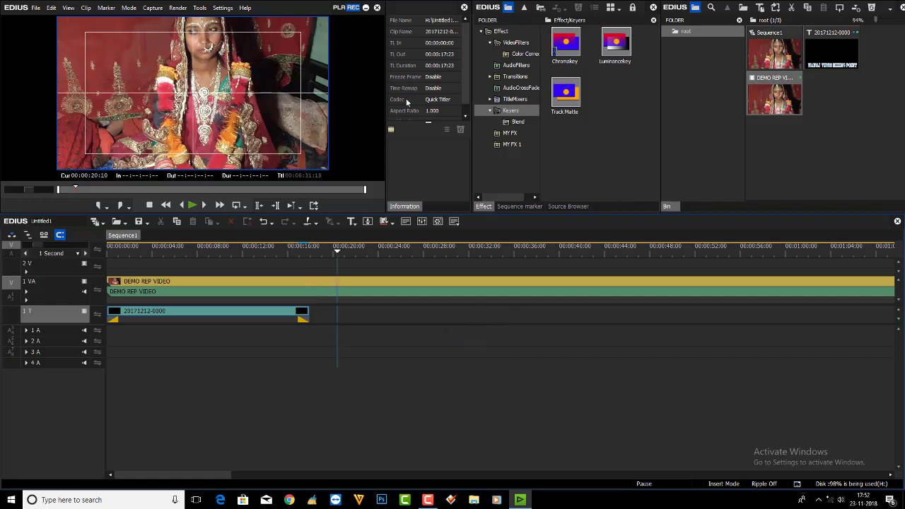
{"action": "left_click", "coordinate": [425, 187]}
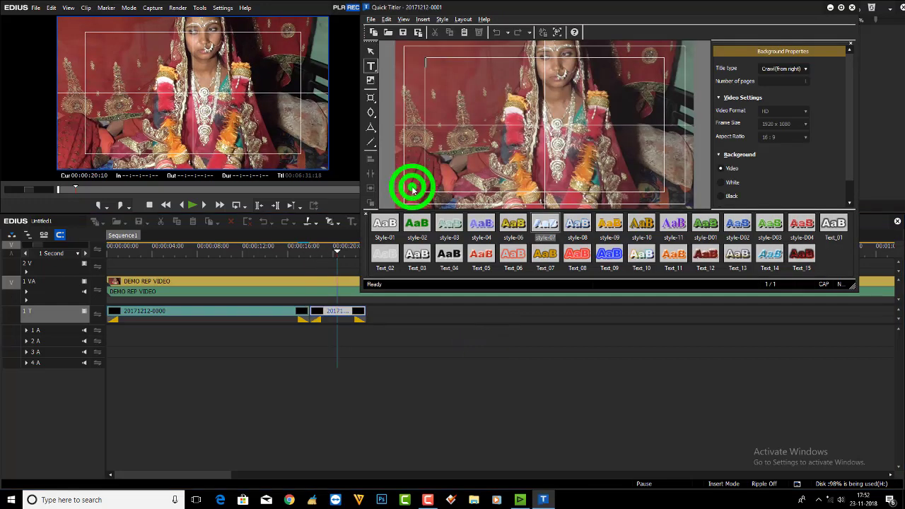
{"action": "type", "text": "MANOJ  VIDEO MIXING POINT"}
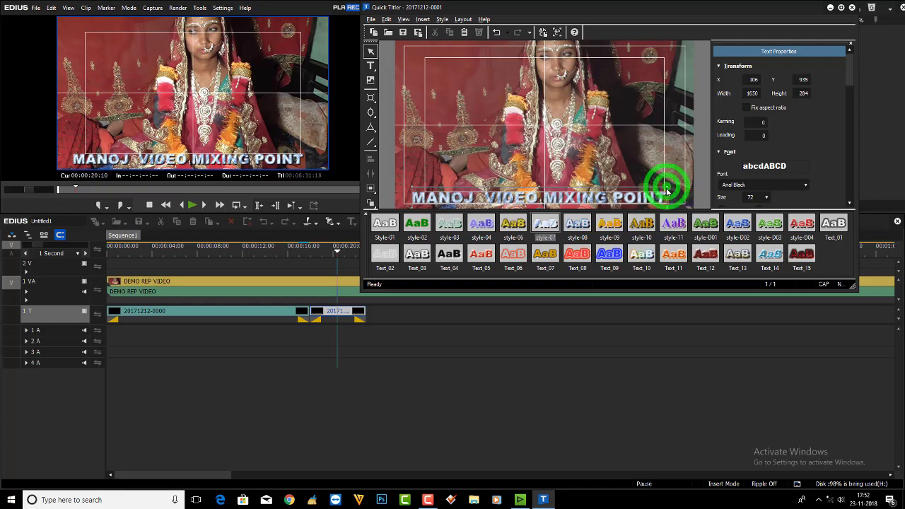
Enlarge the pasted text to about 1862 × 406 and place it at about X 61, Y 868
{"action": "left_click_drag", "start_coordinate": [667, 191], "coordinate": [700, 165]}
{"action": "left_click_drag", "start_coordinate": [630, 188], "coordinate": [564, 185]}
{"action": "left_click_drag", "start_coordinate": [567, 184], "coordinate": [575, 194]}
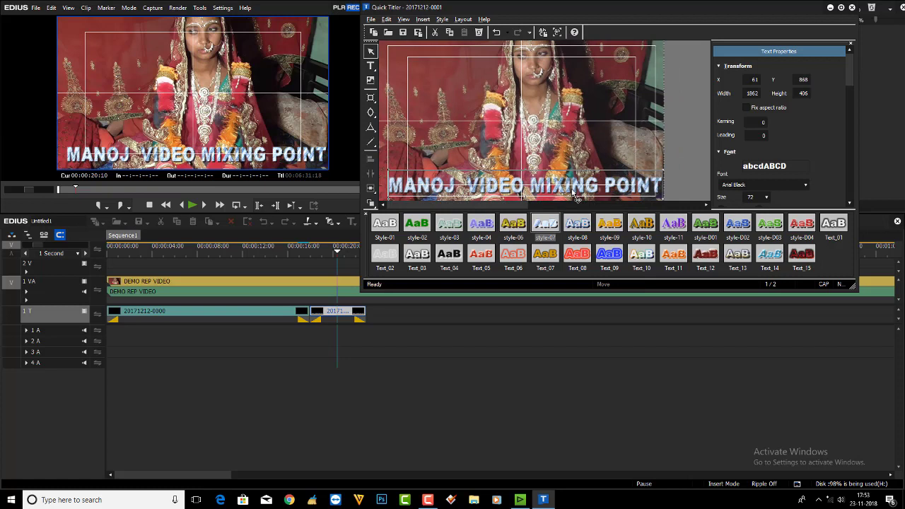
Set the second title's type to Crawl(from left) and save the title
{"action": "left_click", "coordinate": [370, 52]}
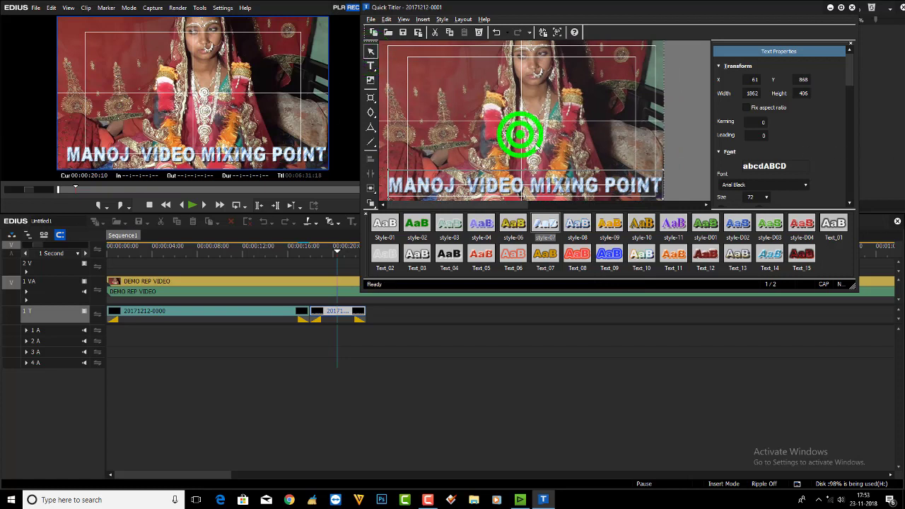
{"action": "left_click", "coordinate": [521, 134]}
{"action": "left_click", "coordinate": [804, 68]}
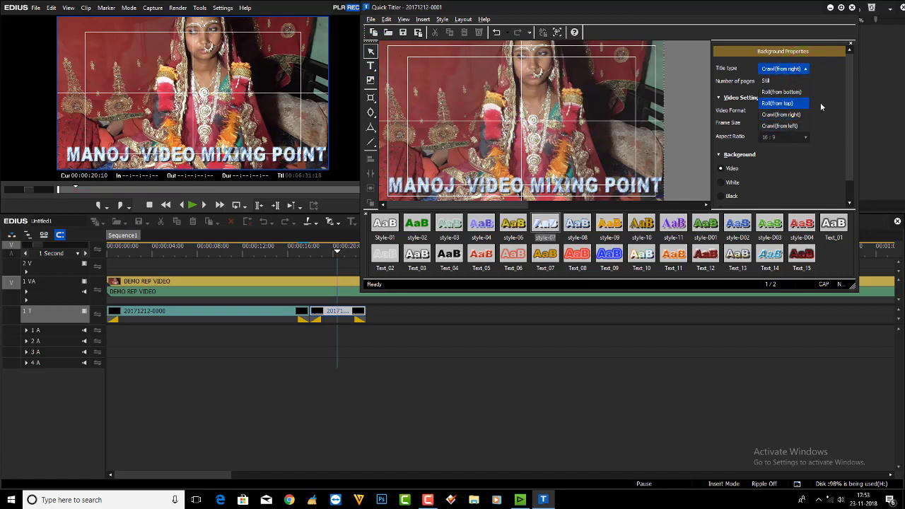
{"action": "left_click", "coordinate": [796, 126]}
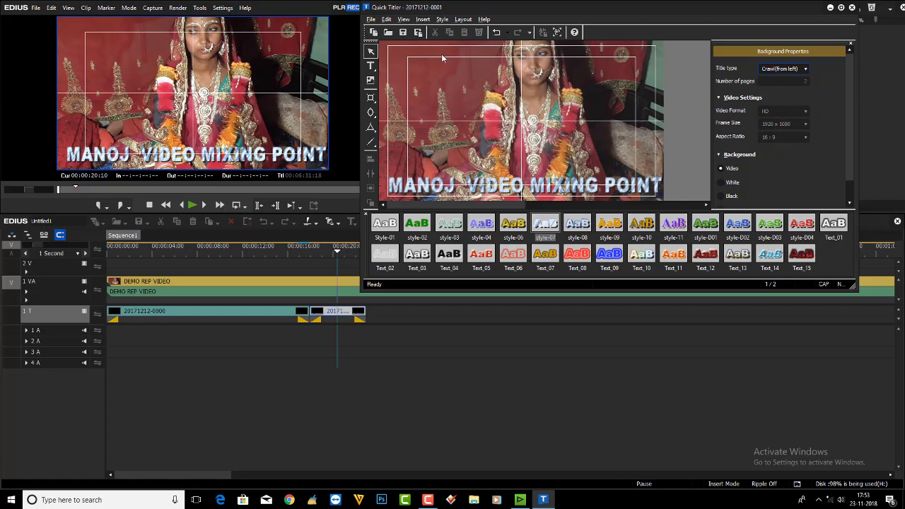
{"action": "left_click", "coordinate": [403, 32]}
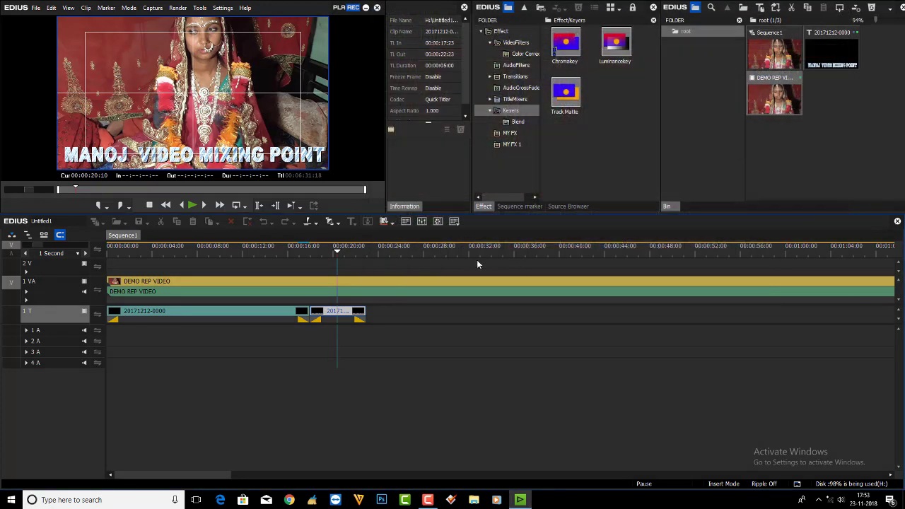
Extend the end of the second title clip to about 00:00:36:16 and briefly play the sequence from near its start
{"action": "left_click", "coordinate": [314, 245]}
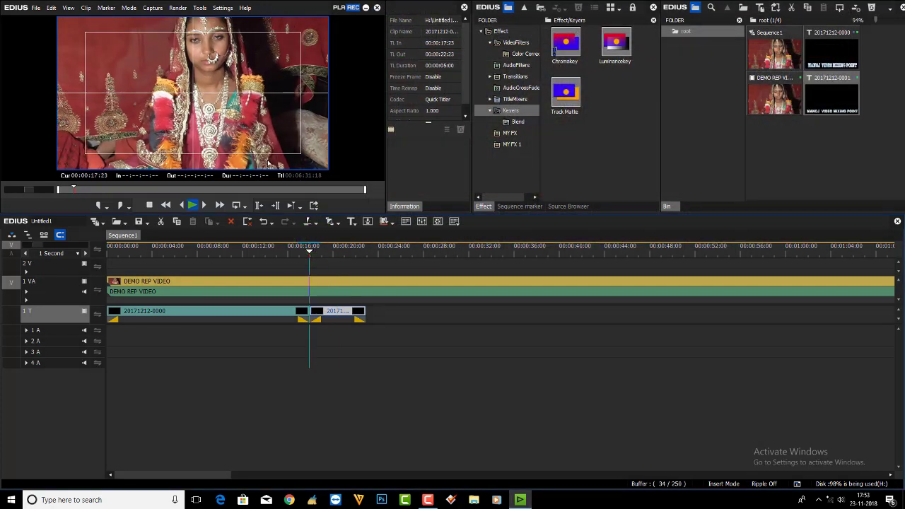
{"action": "left_click", "coordinate": [368, 311]}
{"action": "left_click_drag", "start_coordinate": [372, 317], "coordinate": [521, 318]}
{"action": "left_click", "coordinate": [183, 254]}
{"action": "left_click_drag", "start_coordinate": [184, 257], "coordinate": [133, 253]}
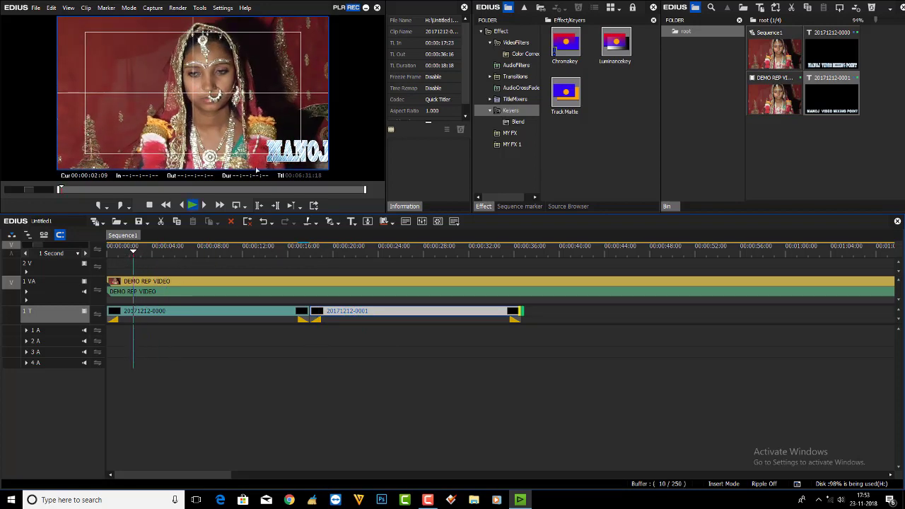
{"action": "key", "text": "space"}
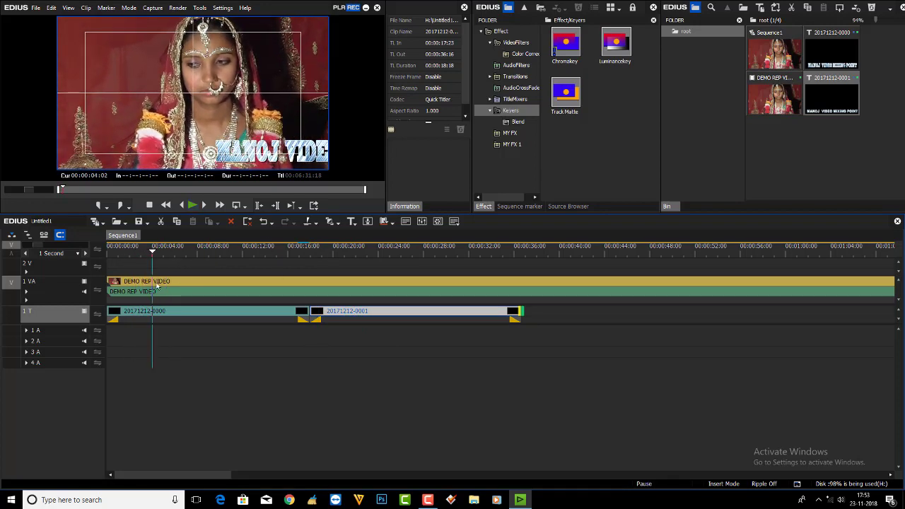
Add a second title track, 2 T, to the timeline
{"action": "right_click", "coordinate": [53, 313]}
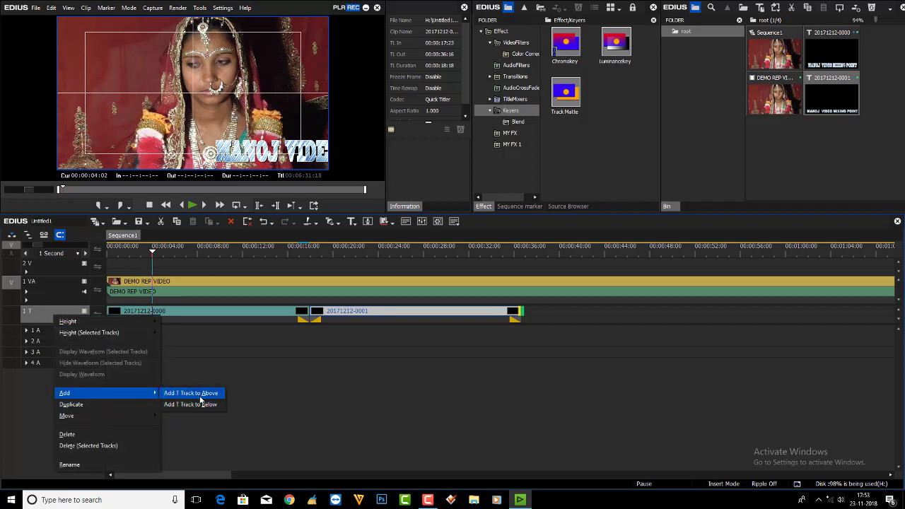
{"action": "left_click", "coordinate": [201, 394]}
{"action": "left_click", "coordinate": [329, 283]}
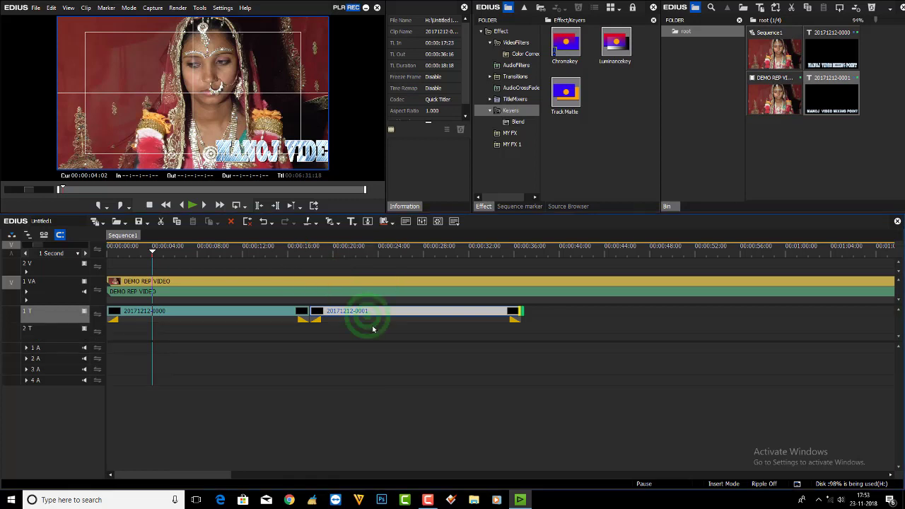
Move the second title clip to the start of the 2 T track and trim its end to 00:00:17:23, matching the first title
{"action": "left_click_drag", "start_coordinate": [367, 316], "coordinate": [164, 331]}
{"action": "left_click", "coordinate": [152, 249]}
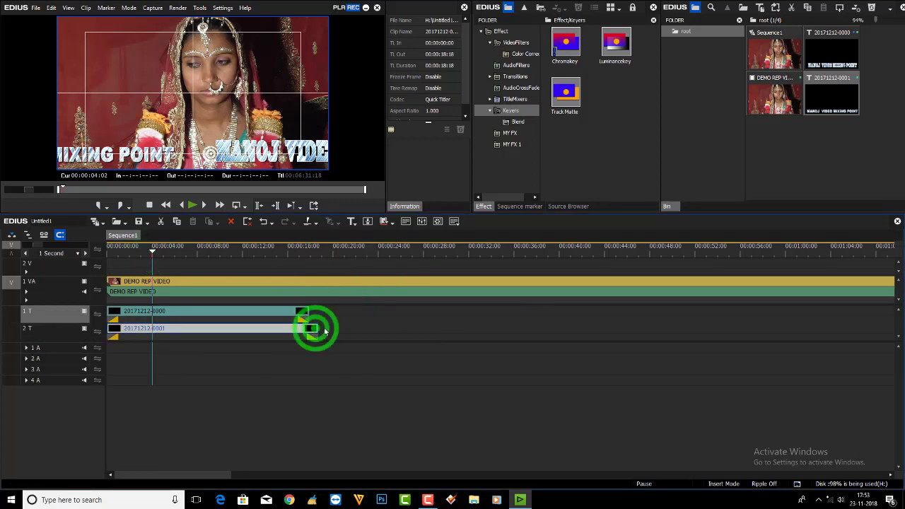
{"action": "left_click_drag", "start_coordinate": [316, 329], "coordinate": [308, 330]}
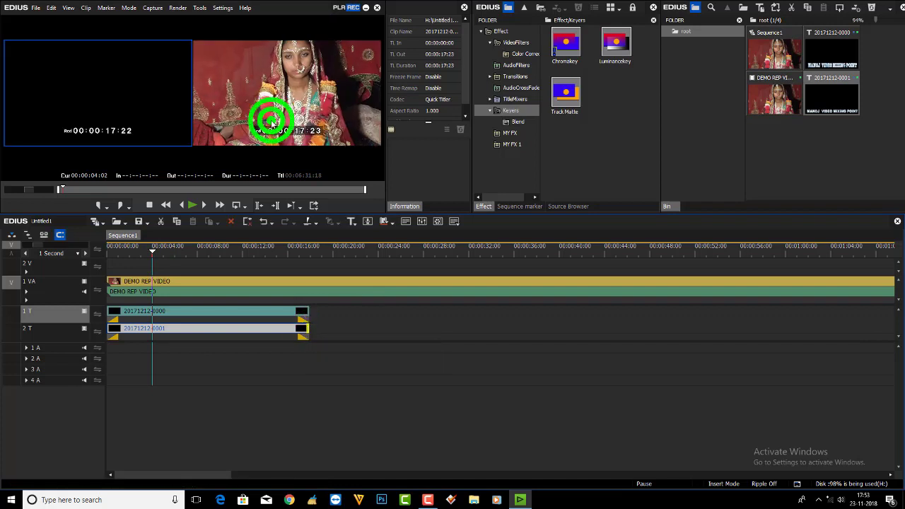
Play the sequence from the beginning in the full-screen preview to check both crawling titles, and return to the timeline
{"action": "left_click", "coordinate": [152, 250]}
{"action": "left_click_drag", "start_coordinate": [152, 251], "coordinate": [107, 251]}
{"action": "left_click", "coordinate": [205, 89]}
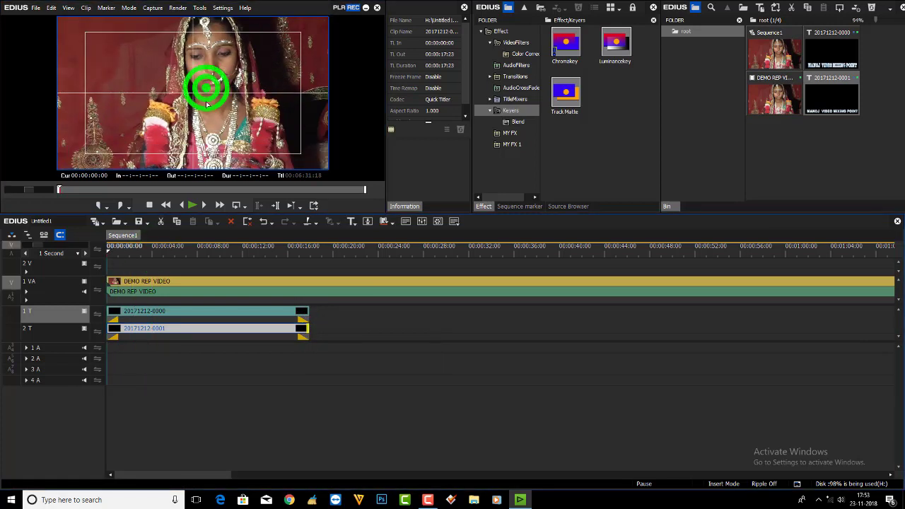
{"action": "key", "text": "space"}
{"action": "left_click", "coordinate": [206, 87]}
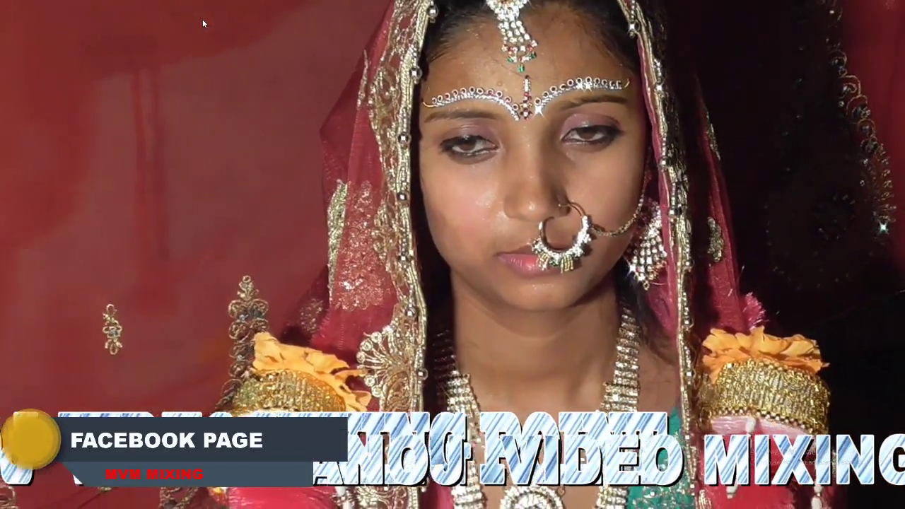
{"action": "left_click", "coordinate": [306, 75]}
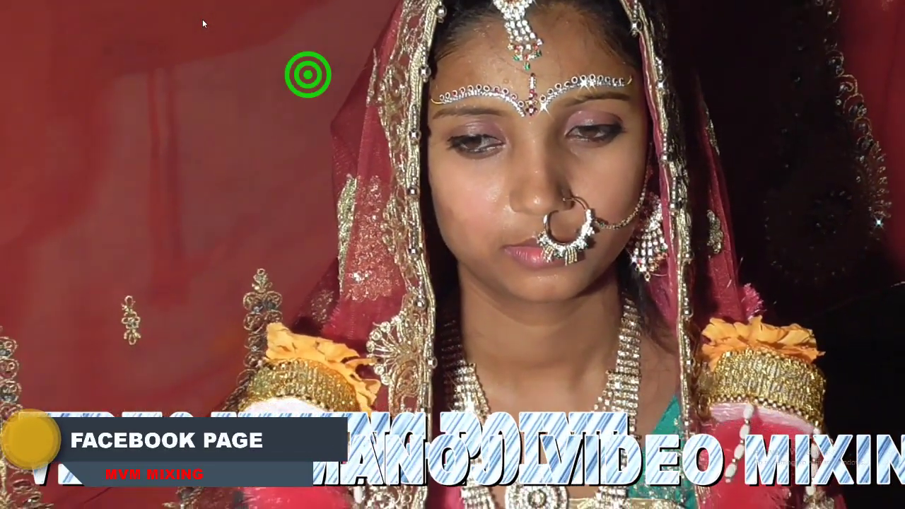
{"action": "left_click", "coordinate": [306, 75]}
Toggle the first title clip off and on again, and disable the second title clip on the 2 T track
{"action": "left_click", "coordinate": [125, 309]}
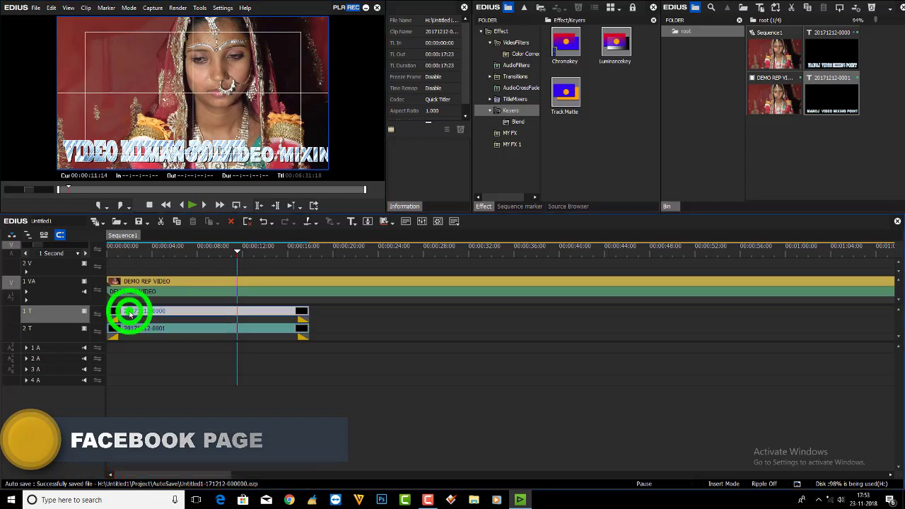
{"action": "key", "text": "0"}
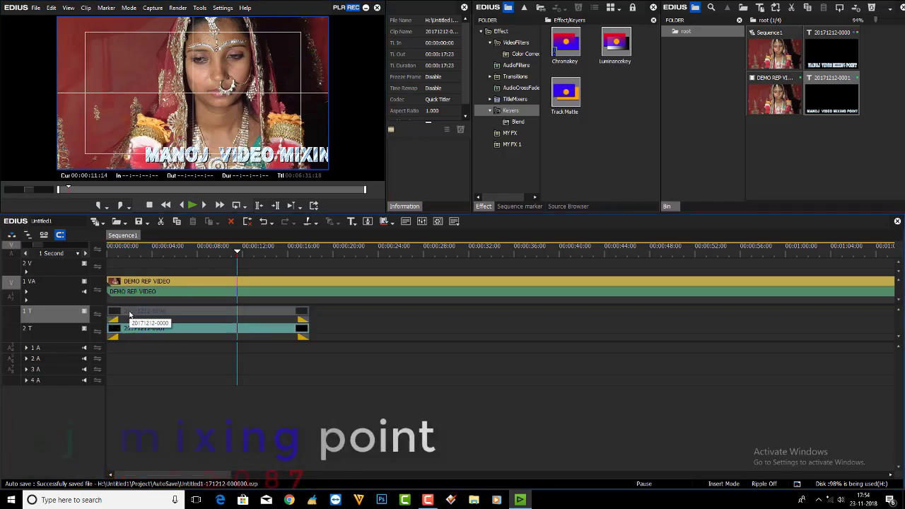
{"action": "key", "text": "0"}
{"action": "left_click", "coordinate": [125, 331]}
Open the first title clip in QuickTitler, select its text and turn off the fill's texture file
{"action": "left_click", "coordinate": [131, 314]}
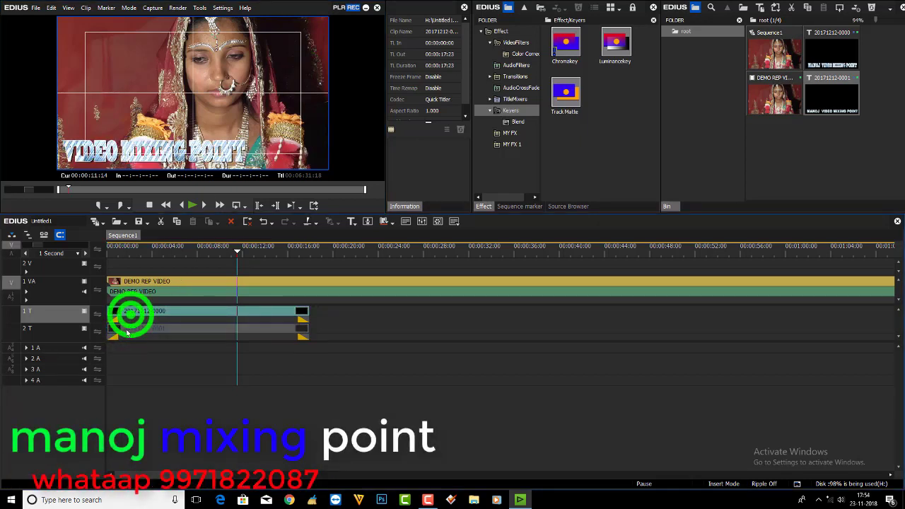
{"action": "double_click", "coordinate": [131, 316]}
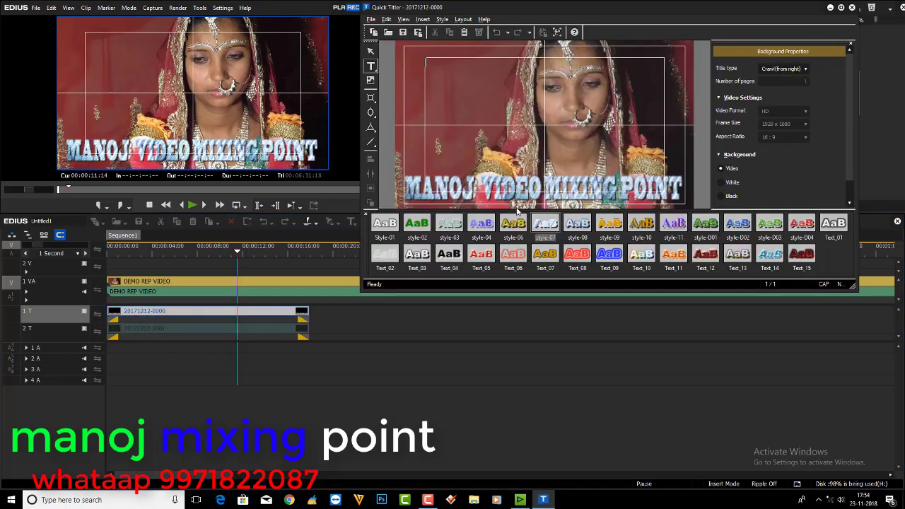
{"action": "right_click", "coordinate": [497, 196]}
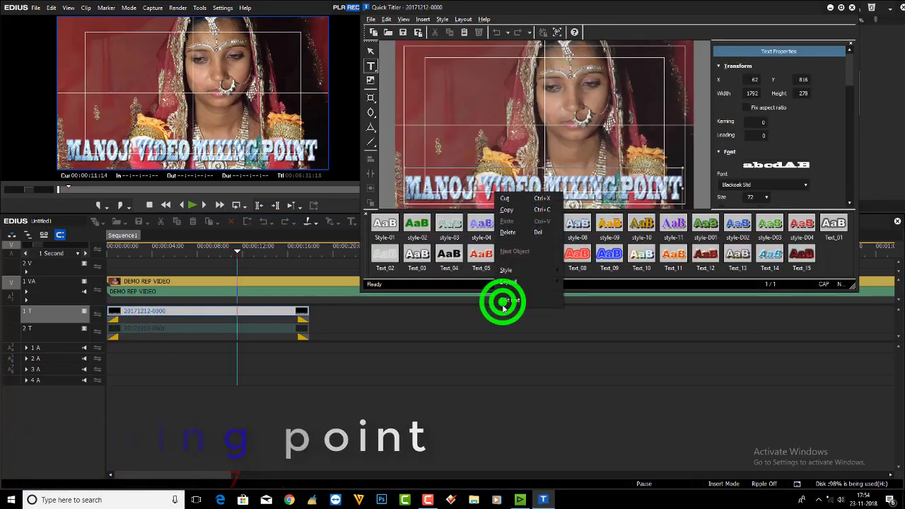
{"action": "left_click", "coordinate": [499, 300]}
{"action": "left_click", "coordinate": [499, 187]}
{"action": "left_click_drag", "start_coordinate": [850, 77], "coordinate": [851, 120]}
{"action": "left_click", "coordinate": [728, 117]}
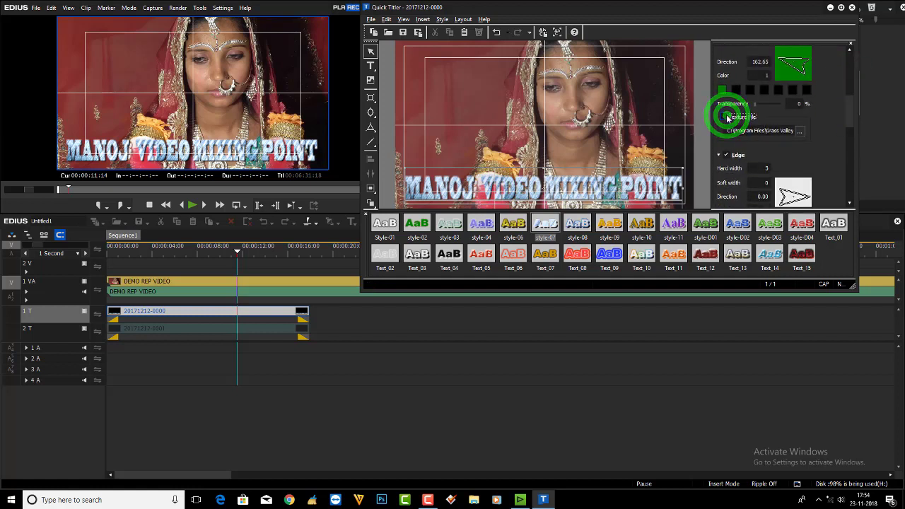
Set the title text's fill color to white and save the title
{"action": "left_click", "coordinate": [723, 94]}
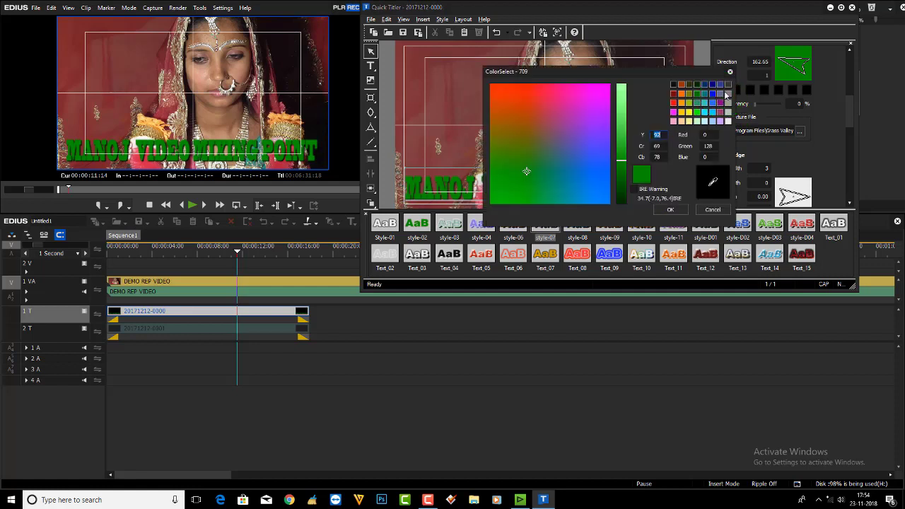
{"action": "left_click", "coordinate": [706, 121]}
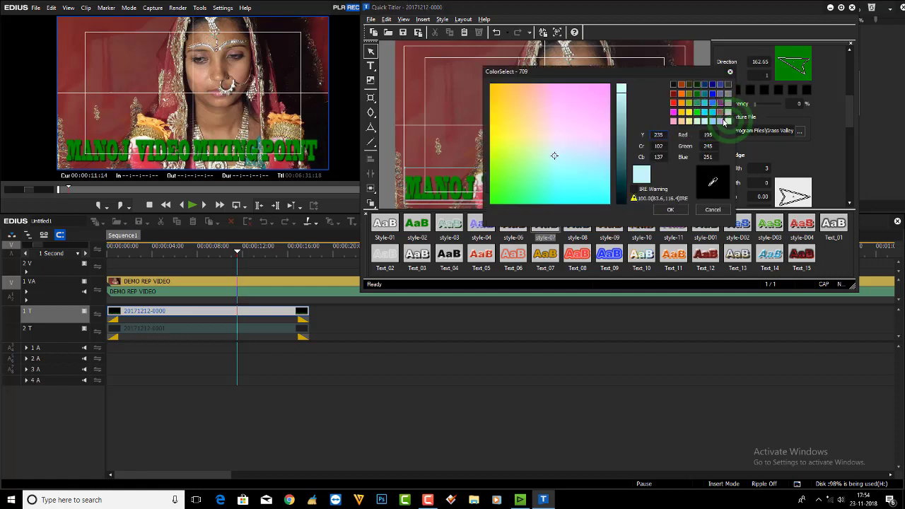
{"action": "left_click", "coordinate": [724, 122]}
{"action": "left_click", "coordinate": [621, 91]}
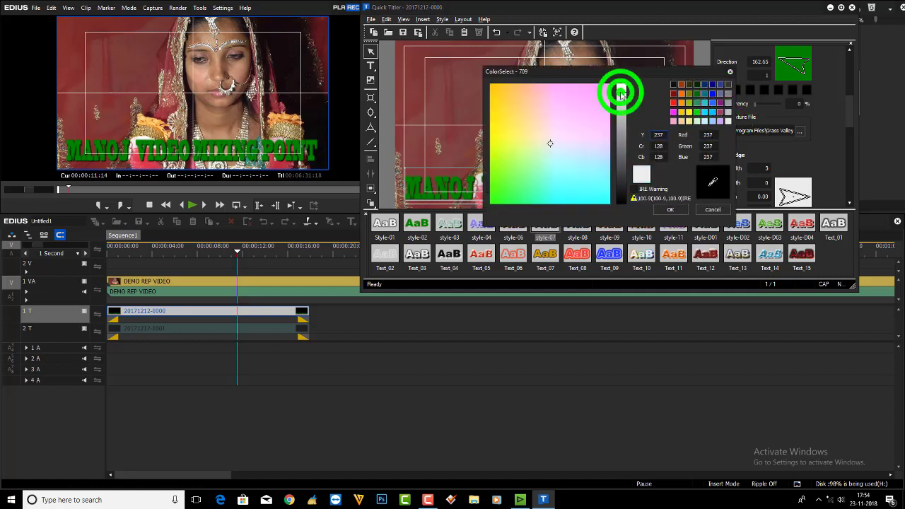
{"action": "left_click", "coordinate": [666, 207]}
{"action": "left_click", "coordinate": [401, 32]}
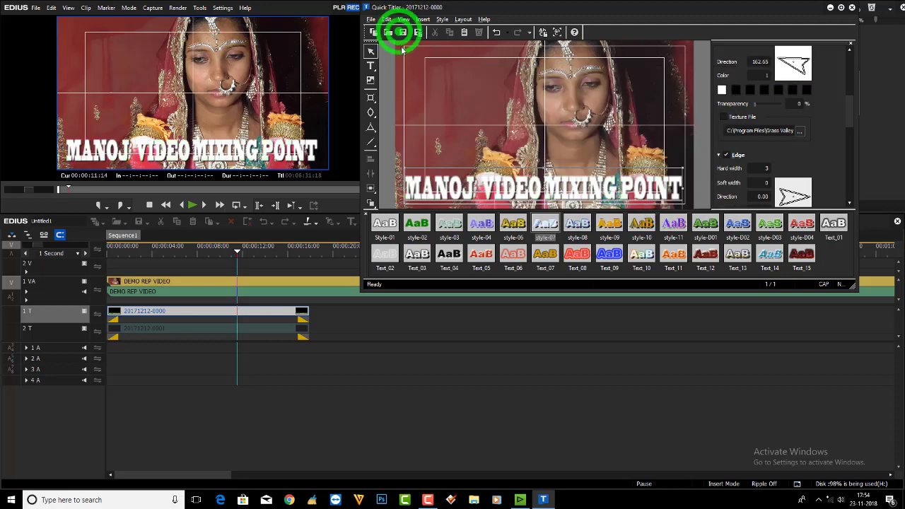
Place a copy of the first title clip on the 2 V track starting at 00:00:19:02
{"action": "left_click", "coordinate": [175, 317]}
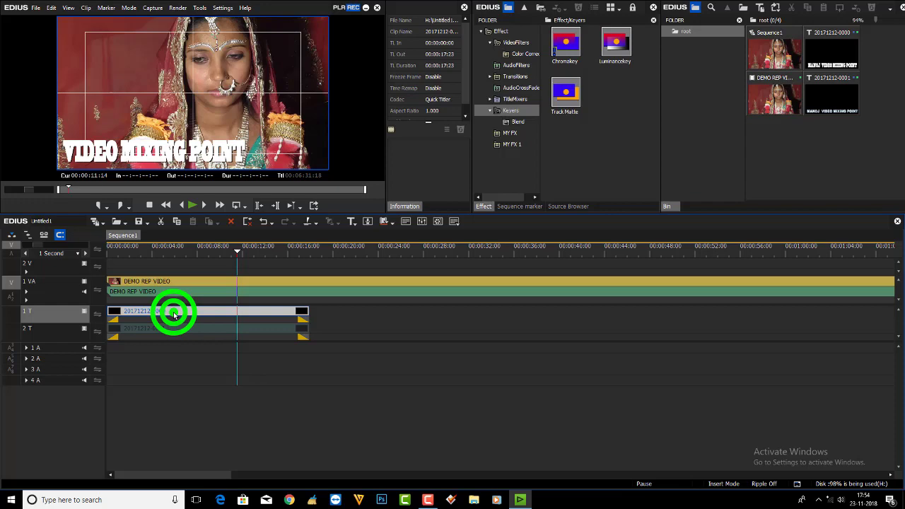
{"action": "left_click_drag", "start_coordinate": [173, 311], "coordinate": [380, 255], "text": "ctrl"}
{"action": "left_click", "coordinate": [165, 246]}
In the Layouter, enlarge the copied title to about 233% stretch and move it to mid-height, with its text starting near the frame's left edge
{"action": "key", "text": "F7"}
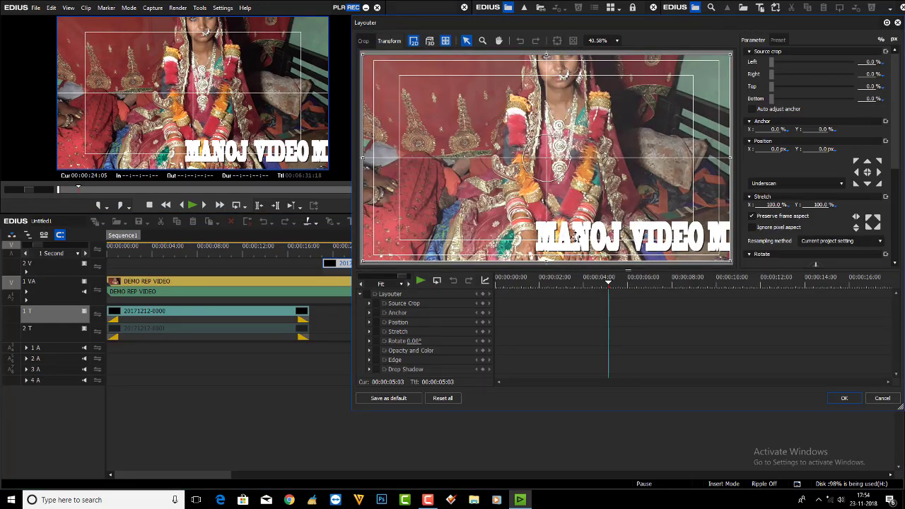
{"action": "right_click", "coordinate": [577, 237]}
{"action": "left_click", "coordinate": [622, 251]}
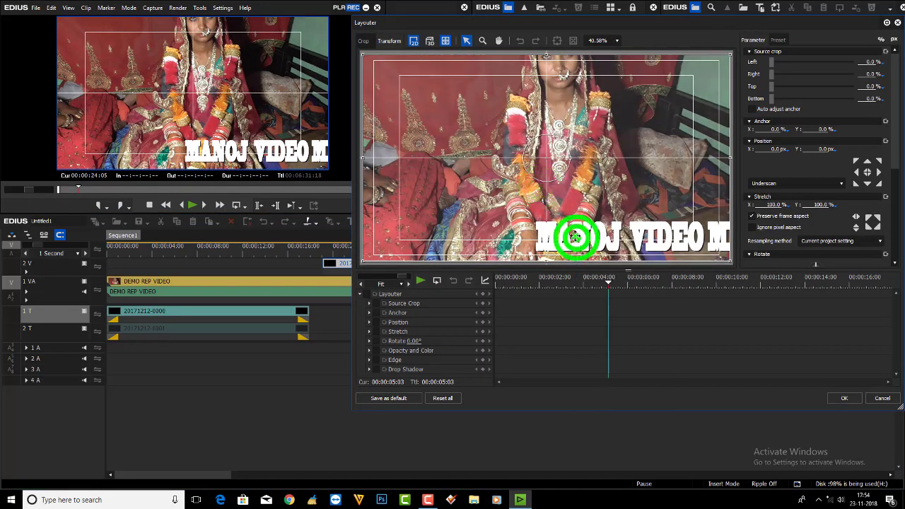
{"action": "left_click_drag", "start_coordinate": [579, 236], "coordinate": [521, 160]}
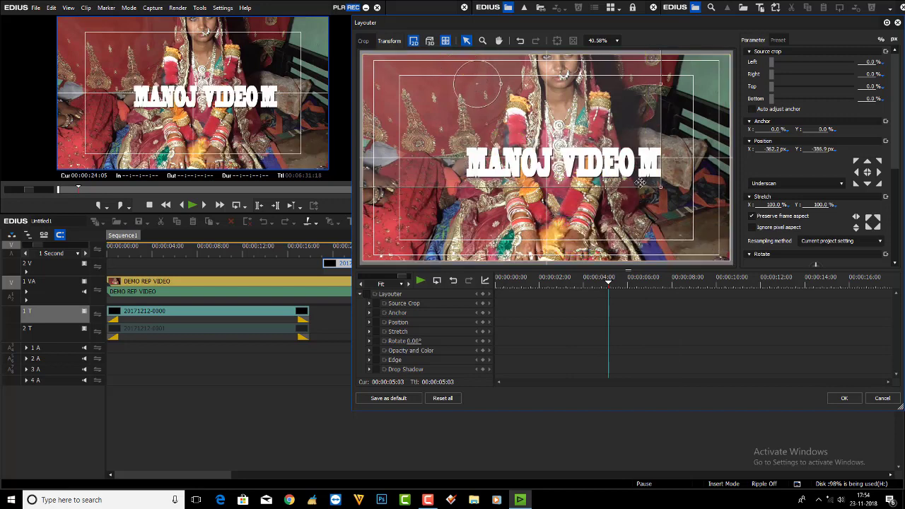
{"action": "left_click", "coordinate": [663, 189]}
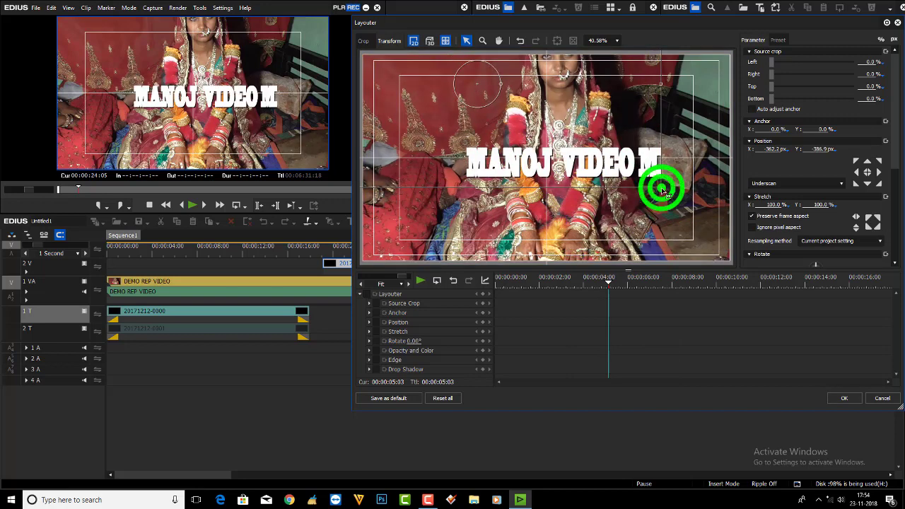
{"action": "left_click", "coordinate": [662, 186]}
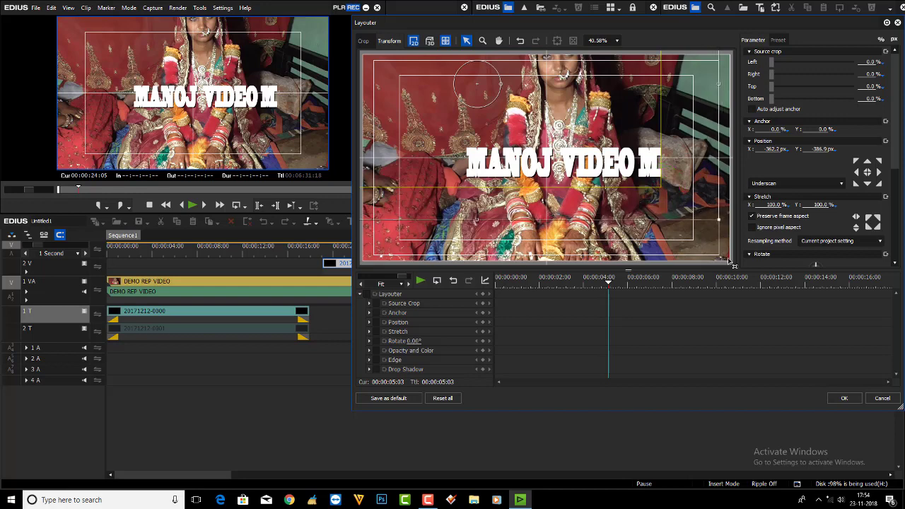
{"action": "left_click_drag", "start_coordinate": [848, 338], "coordinate": [848, 338]}
{"action": "left_click_drag", "start_coordinate": [628, 231], "coordinate": [522, 156]}
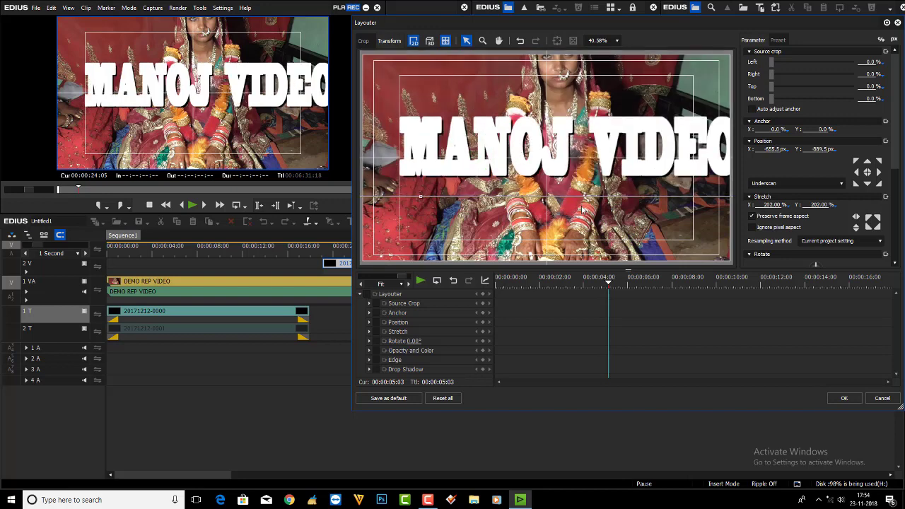
{"action": "left_click", "coordinate": [420, 196]}
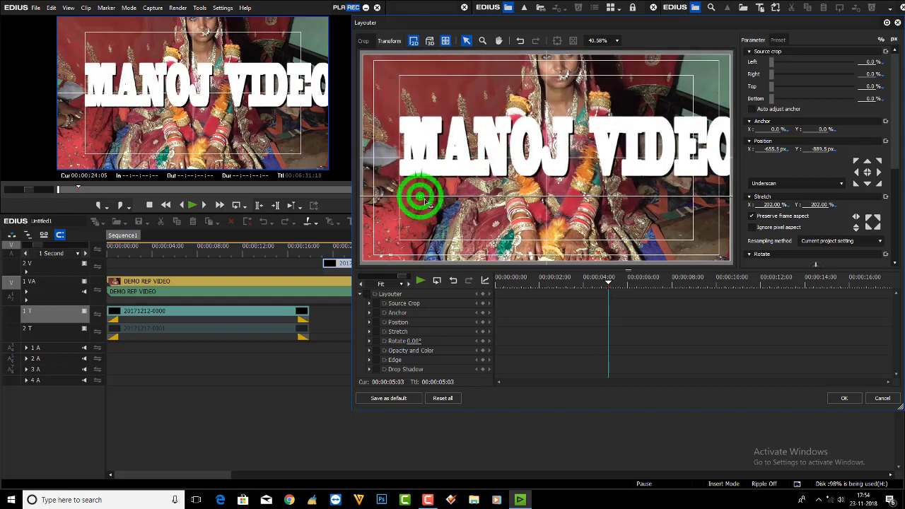
{"action": "left_click_drag", "start_coordinate": [422, 200], "coordinate": [467, 157]}
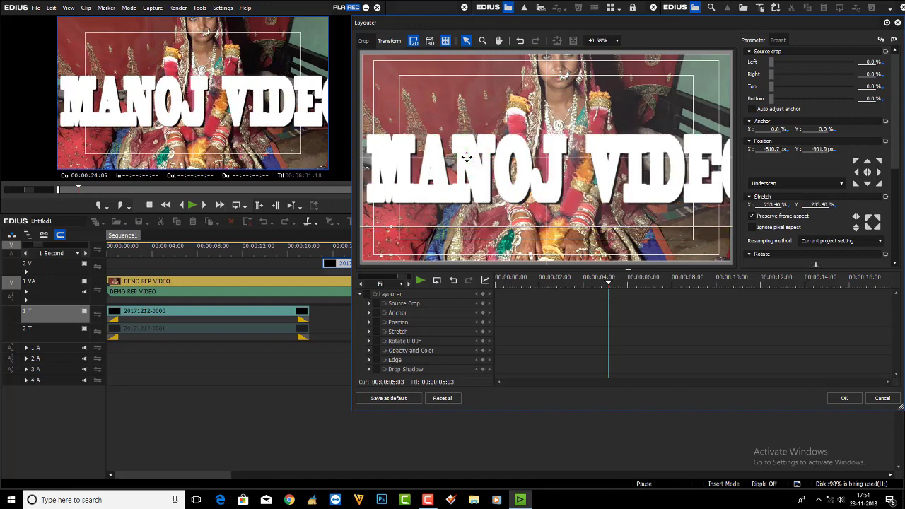
{"action": "left_click", "coordinate": [845, 398]}
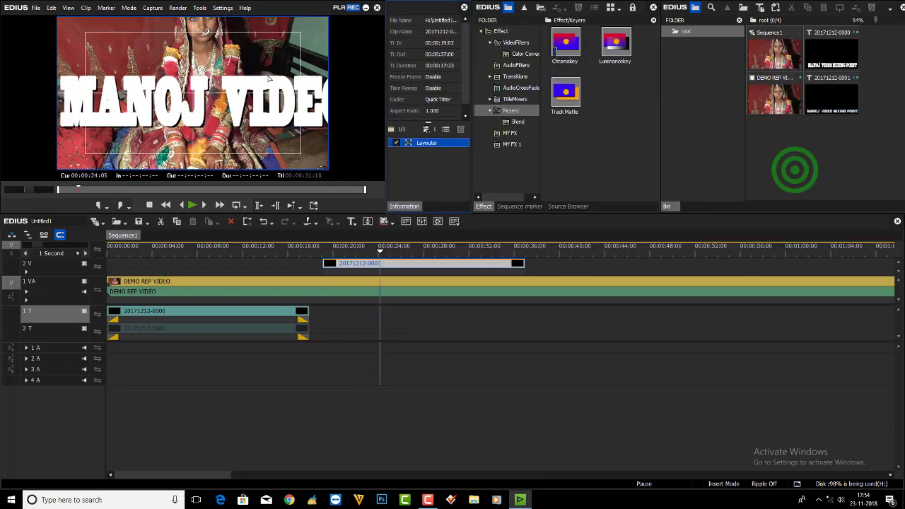
Import the MVM (10) bokeh video from the MVM LIGHT FX folder into the bin
{"action": "double_click", "coordinate": [795, 170]}
{"action": "left_click", "coordinate": [444, 112]}
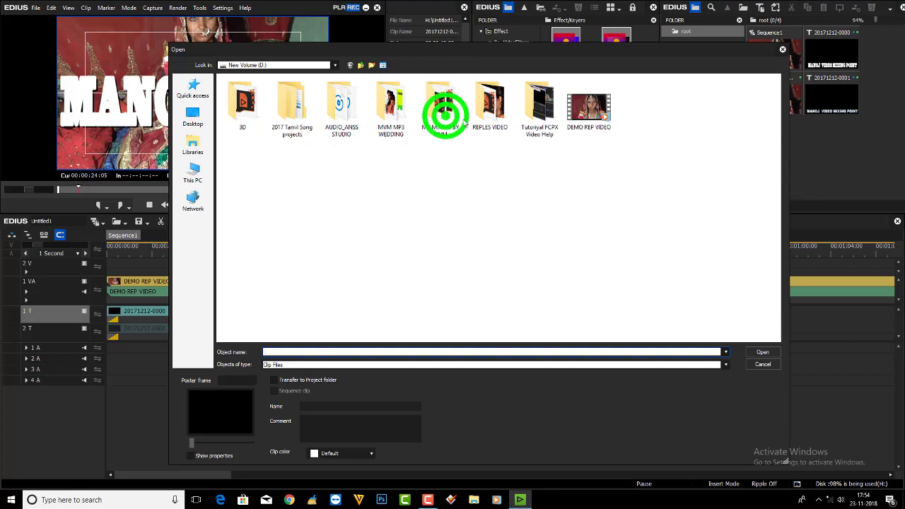
{"action": "double_click", "coordinate": [252, 98]}
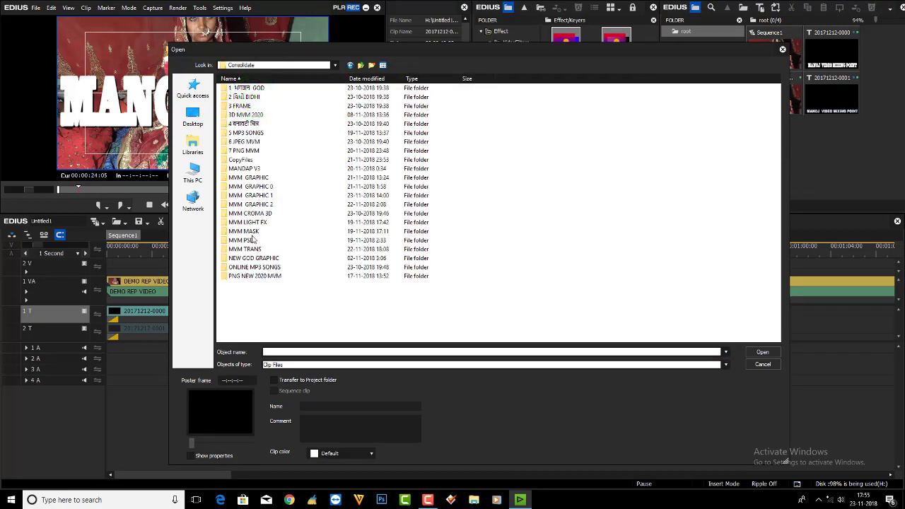
{"action": "left_click", "coordinate": [252, 222]}
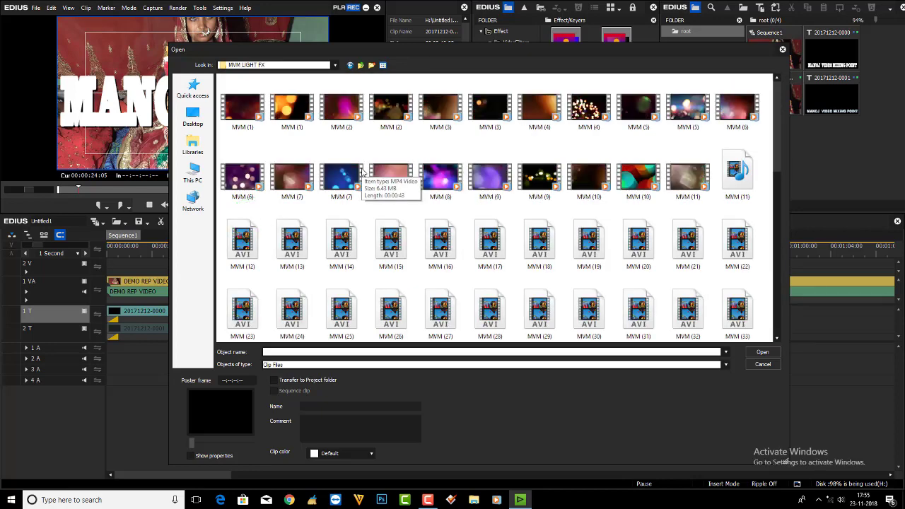
{"action": "double_click", "coordinate": [637, 170]}
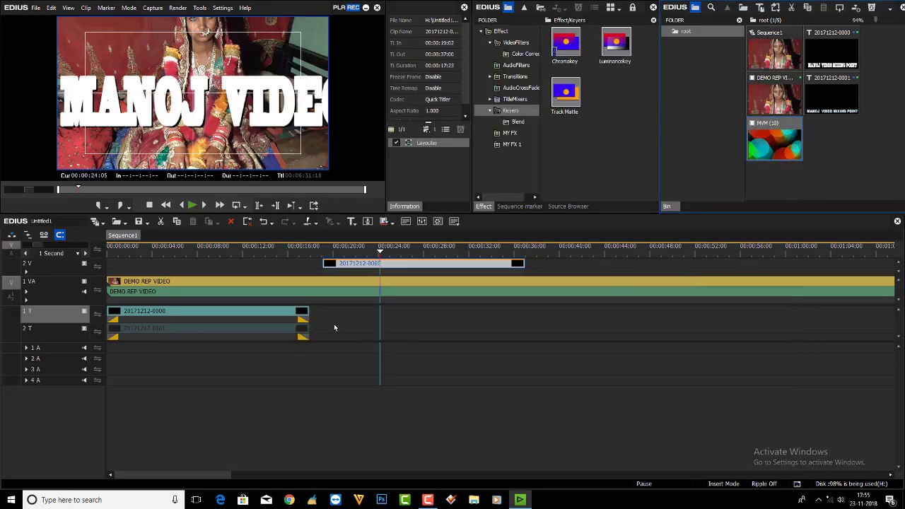
Add a V track above 2 V and move the enlarged title clip up to the new 3 V track
{"action": "right_click", "coordinate": [65, 266]}
{"action": "left_click", "coordinate": [203, 353]}
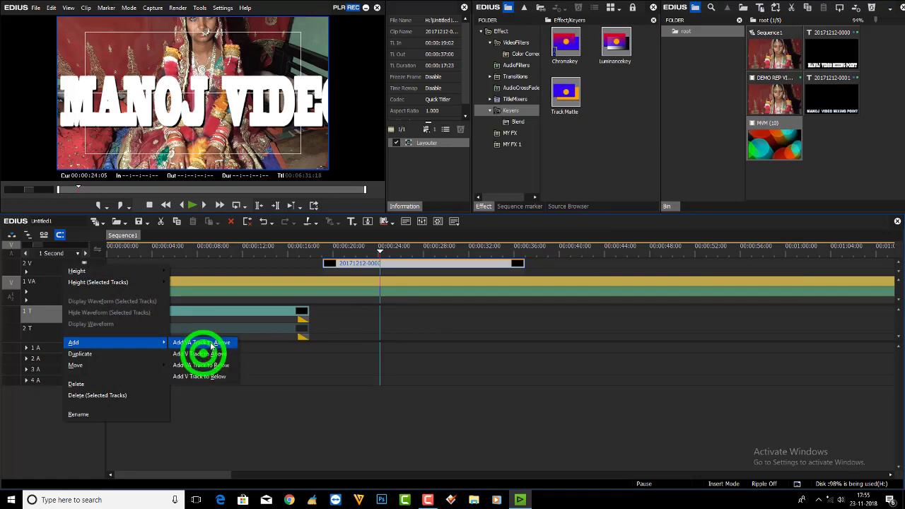
{"action": "left_click", "coordinate": [324, 279]}
{"action": "left_click", "coordinate": [381, 279]}
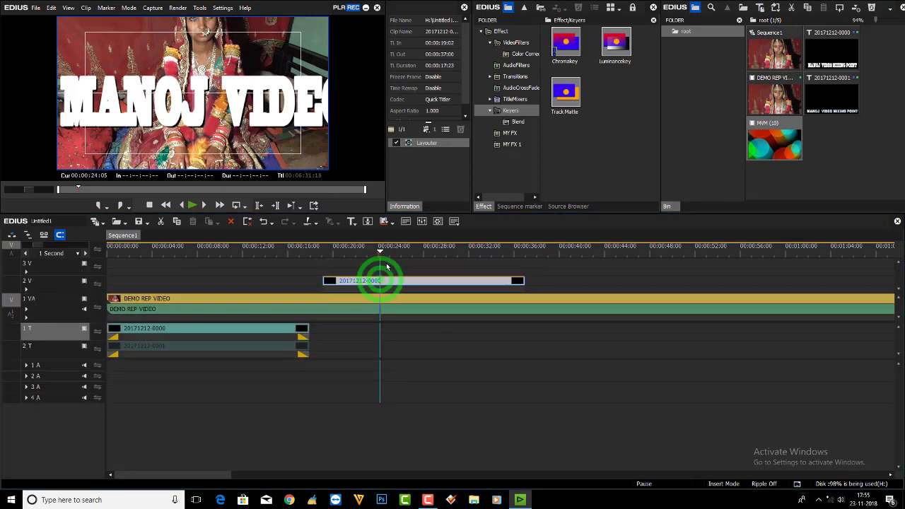
{"action": "left_click_drag", "start_coordinate": [380, 280], "coordinate": [380, 263]}
Place MVM (10) on the 2 V track at the enlarged title's start and apply the Track Matte keyer to the title on 3 V
{"action": "left_click", "coordinate": [776, 141]}
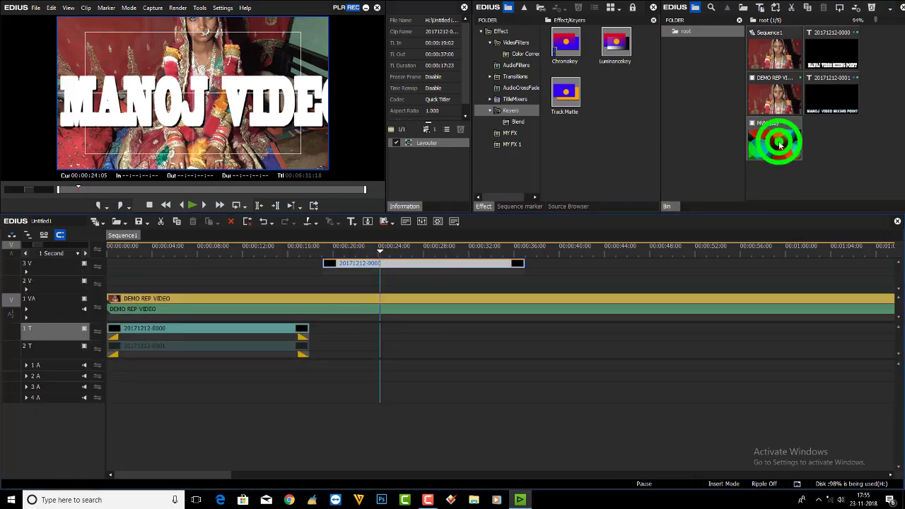
{"action": "left_click_drag", "start_coordinate": [780, 145], "coordinate": [323, 282]}
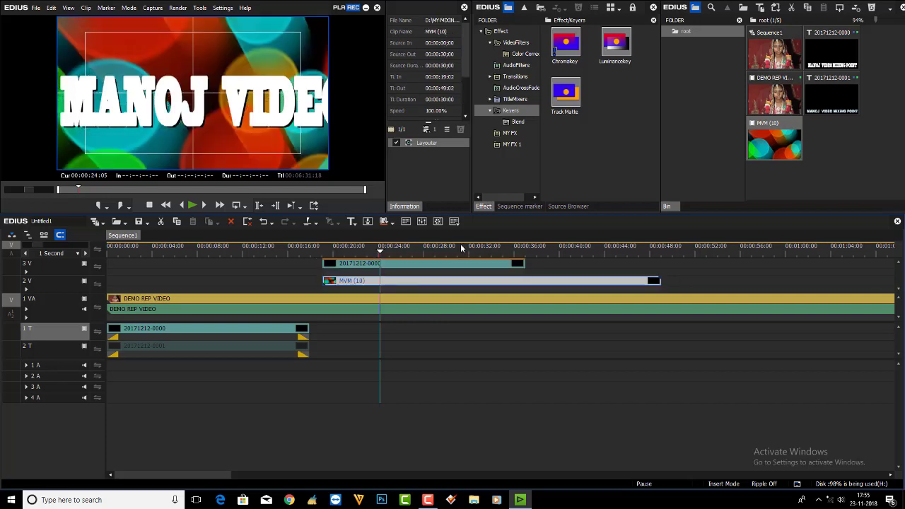
{"action": "left_click_drag", "start_coordinate": [566, 99], "coordinate": [380, 272]}
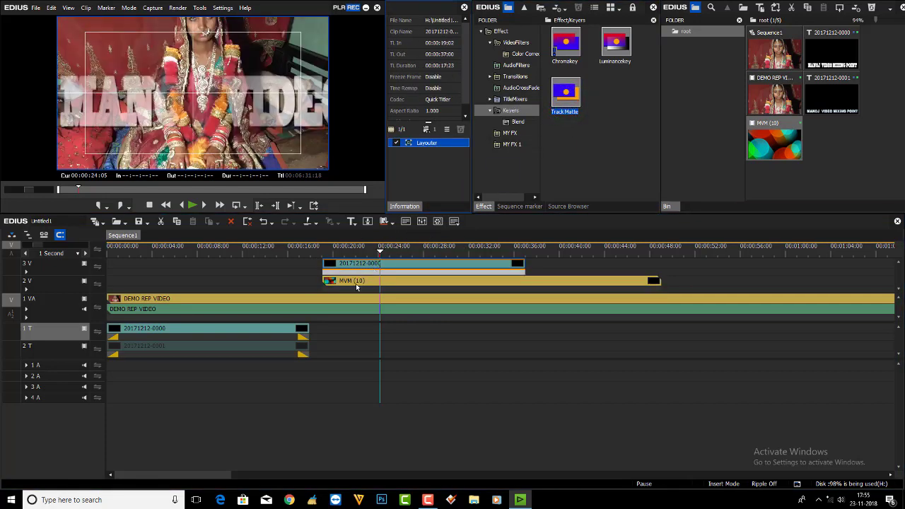
{"action": "left_click", "coordinate": [322, 246]}
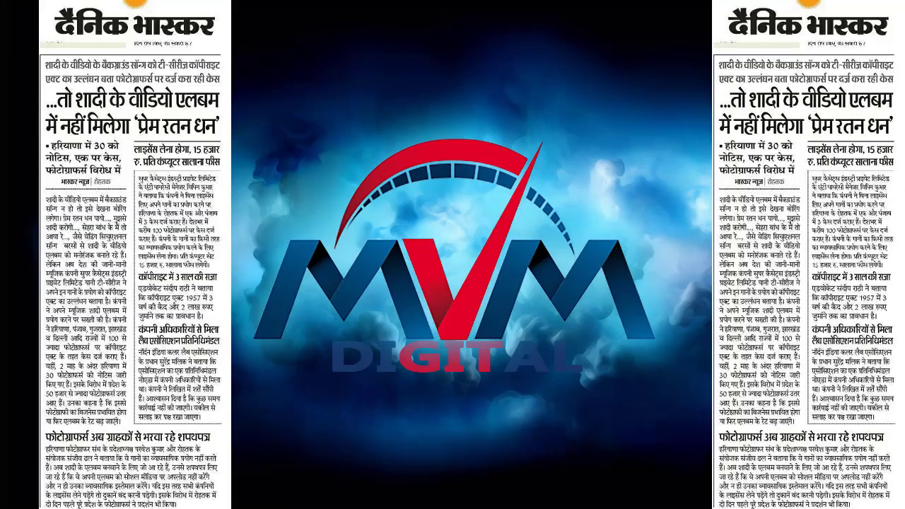
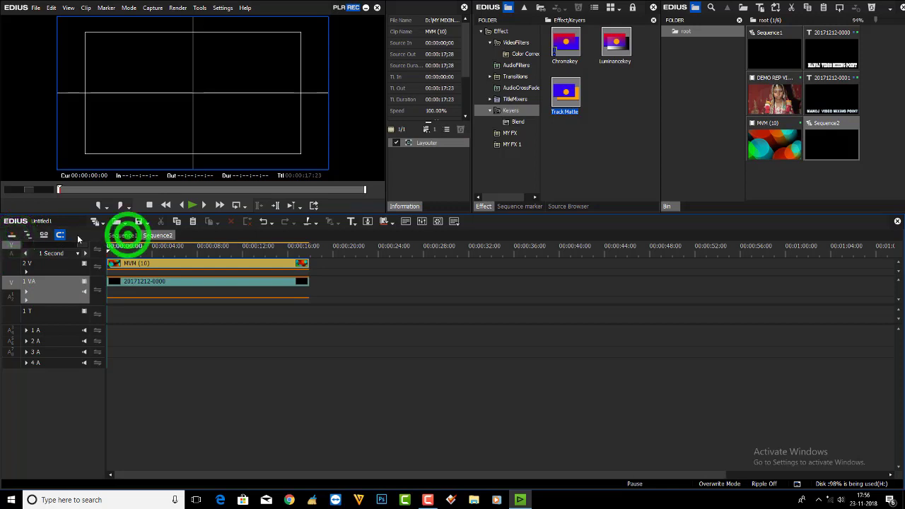
In Sequence1, turn the DEMO REP VIDEO track's video back on, place Sequence2 on 2 V where the title clip ends, and play it
{"action": "left_click", "coordinate": [125, 236]}
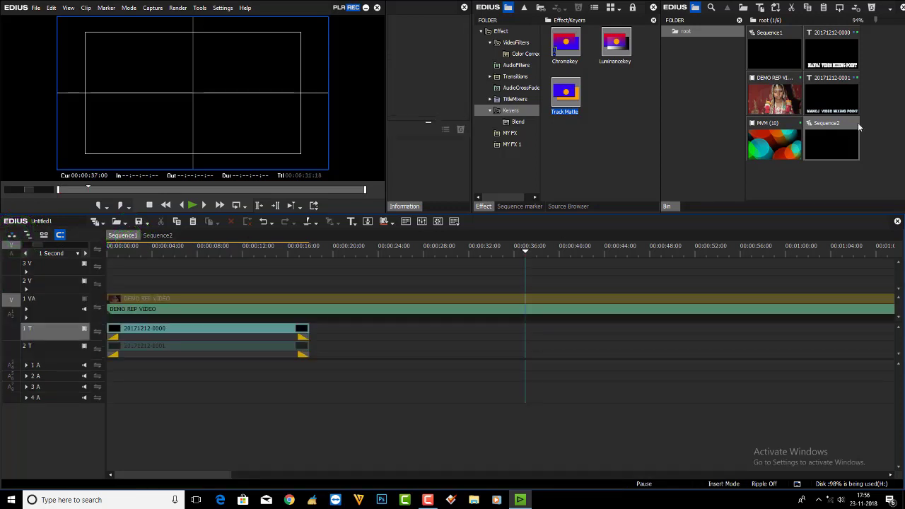
{"action": "left_click", "coordinate": [300, 249]}
{"action": "left_click", "coordinate": [82, 300]}
{"action": "mouse_move", "coordinate": [298, 249]}
{"action": "left_mouse_down"}
{"action": "mouse_move", "coordinate": [177, 251]}
{"action": "mouse_move", "coordinate": [343, 249]}
{"action": "mouse_move", "coordinate": [309, 249]}
{"action": "left_mouse_up"}
{"action": "left_click_drag", "start_coordinate": [823, 135], "coordinate": [339, 281]}
{"action": "key", "text": "space"}
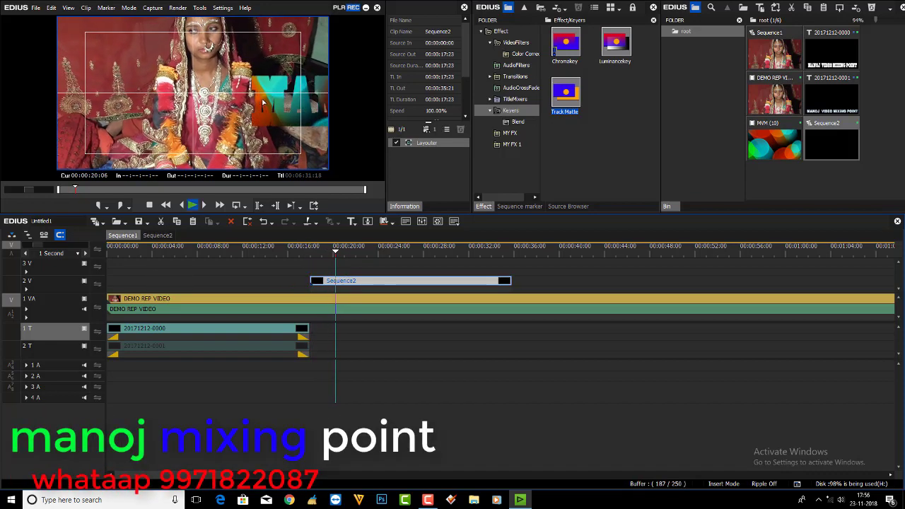
In the Layouter, lower the Sequence2 clip to a Y position of 293.2 px and preview the title full screen
{"action": "left_click", "coordinate": [377, 280]}
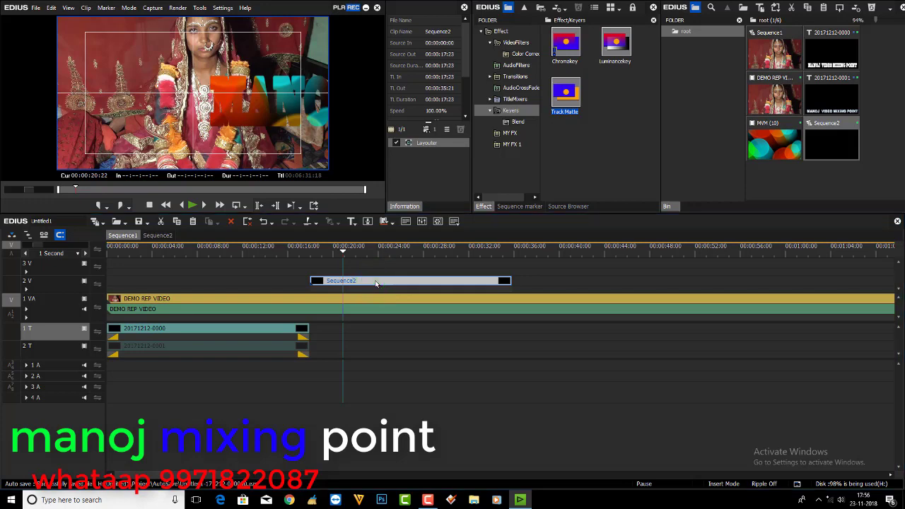
{"action": "key", "text": "F7"}
{"action": "left_click", "coordinate": [642, 222]}
{"action": "left_click_drag", "start_coordinate": [642, 221], "coordinate": [627, 248]}
{"action": "left_click_drag", "start_coordinate": [628, 198], "coordinate": [628, 239]}
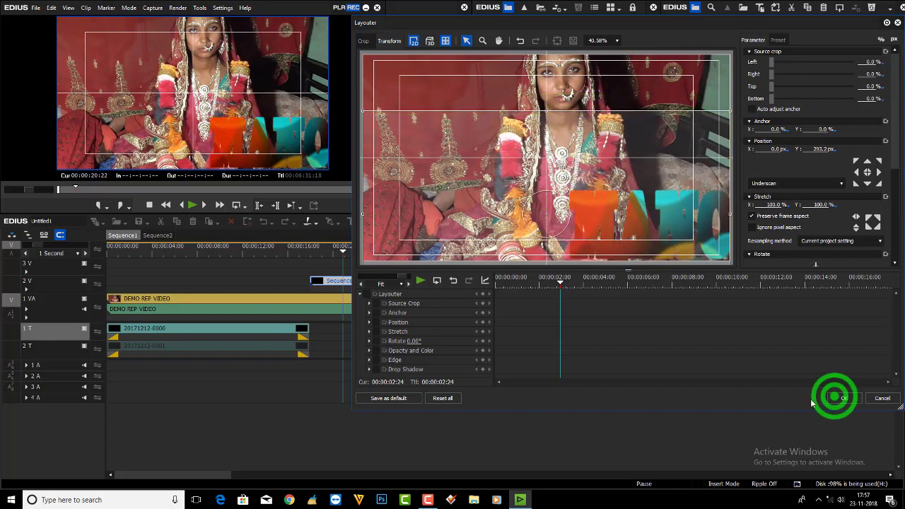
{"action": "left_click", "coordinate": [835, 398]}
{"action": "double_click", "coordinate": [253, 126]}
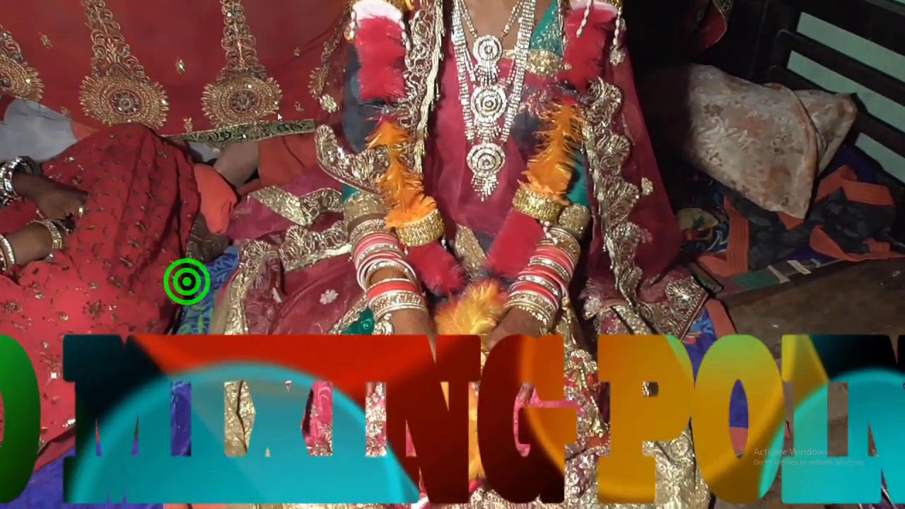
{"action": "left_click", "coordinate": [187, 281]}
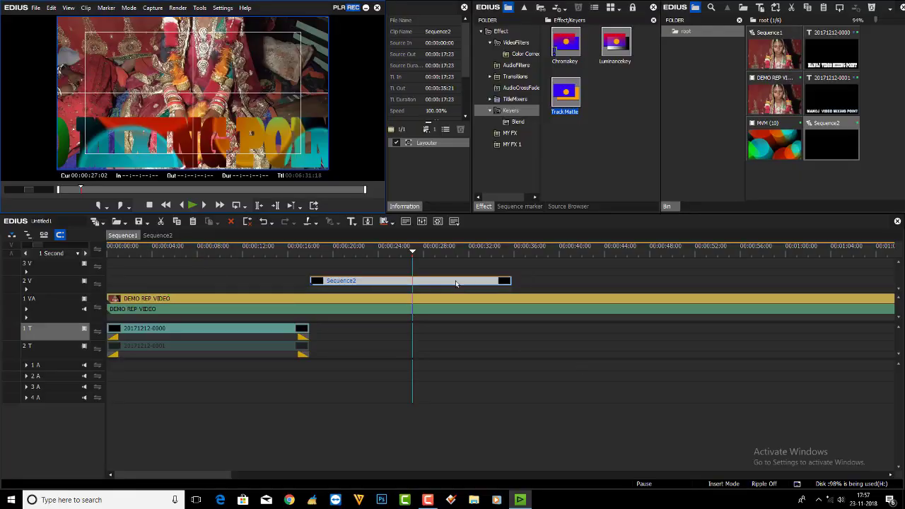
Open Sequence2 and import the MVM (81) bokeh video from the MVM LIGHT FX folder into the bin
{"action": "left_click", "coordinate": [271, 263]}
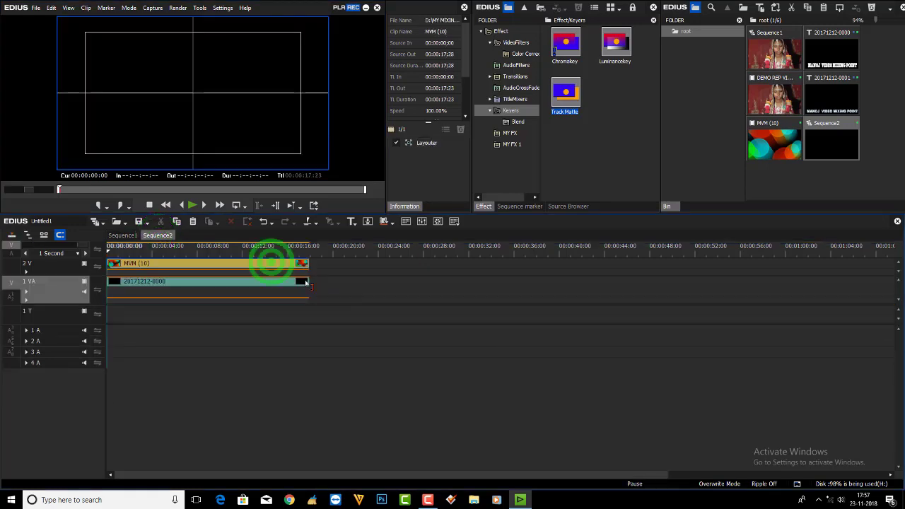
{"action": "double_click", "coordinate": [814, 185]}
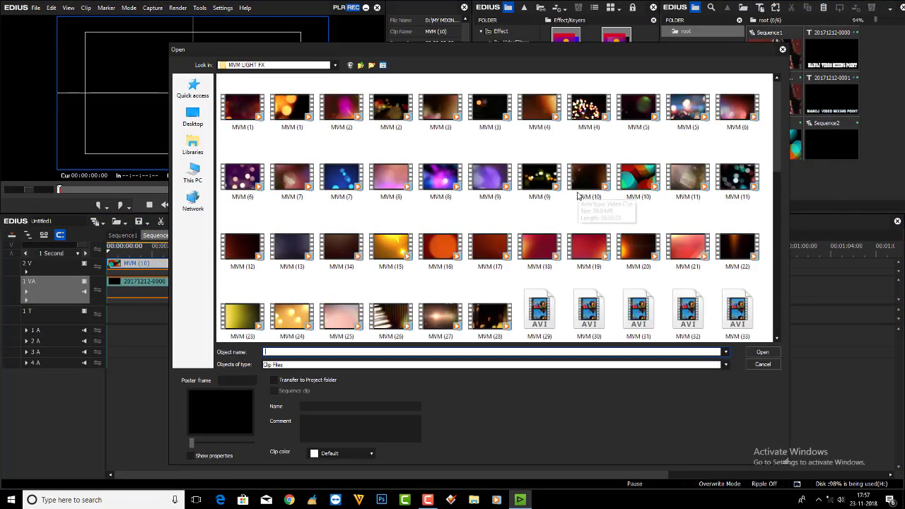
{"action": "scroll", "coordinate": [601, 182], "scroll_direction": "down", "scroll_amount": 3}
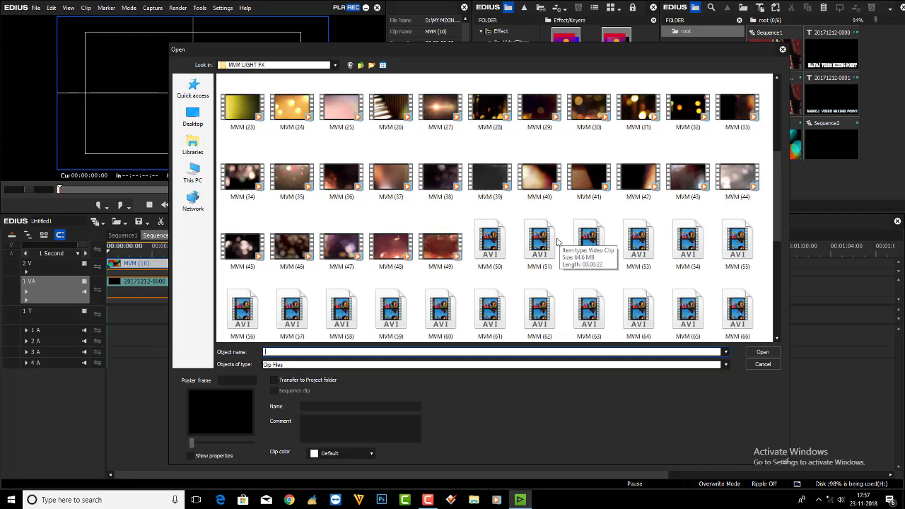
{"action": "scroll", "coordinate": [555, 242], "scroll_direction": "down", "scroll_amount": 2}
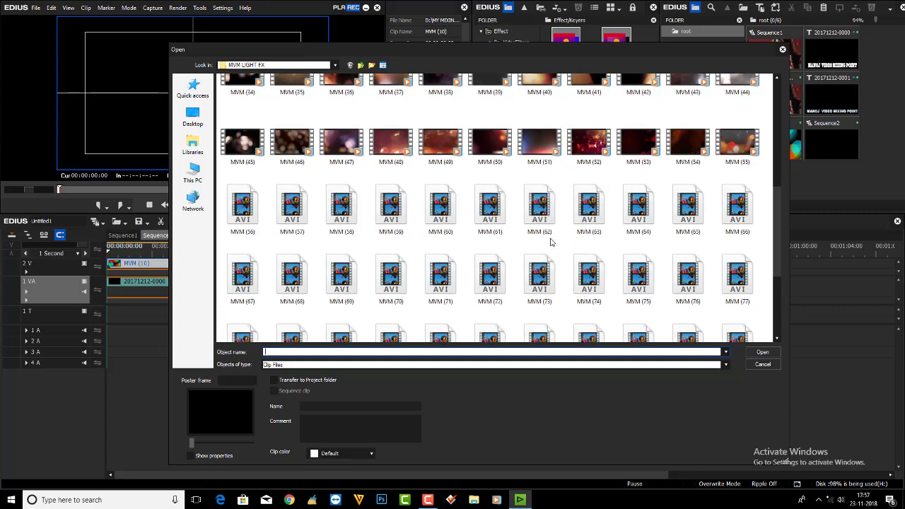
{"action": "scroll", "coordinate": [551, 243], "scroll_direction": "up", "scroll_amount": 2}
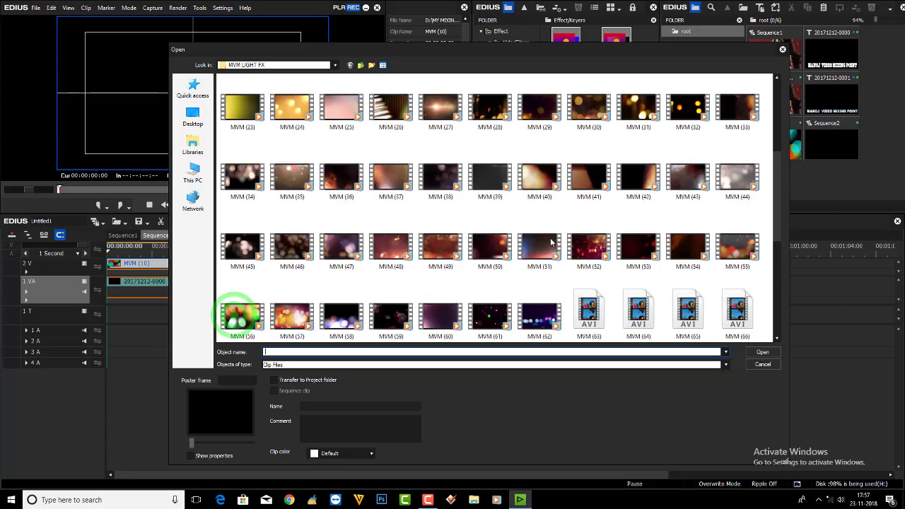
{"action": "left_click", "coordinate": [235, 322]}
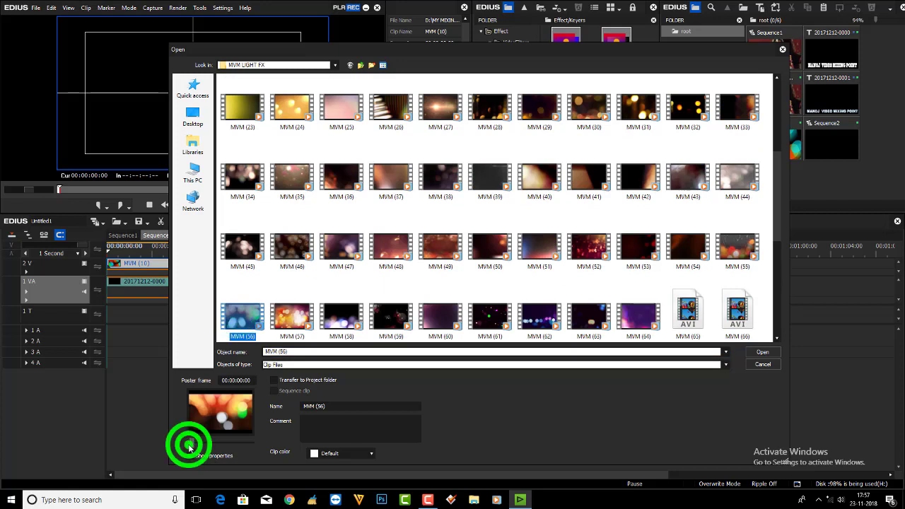
{"action": "left_click_drag", "start_coordinate": [190, 445], "coordinate": [220, 445]}
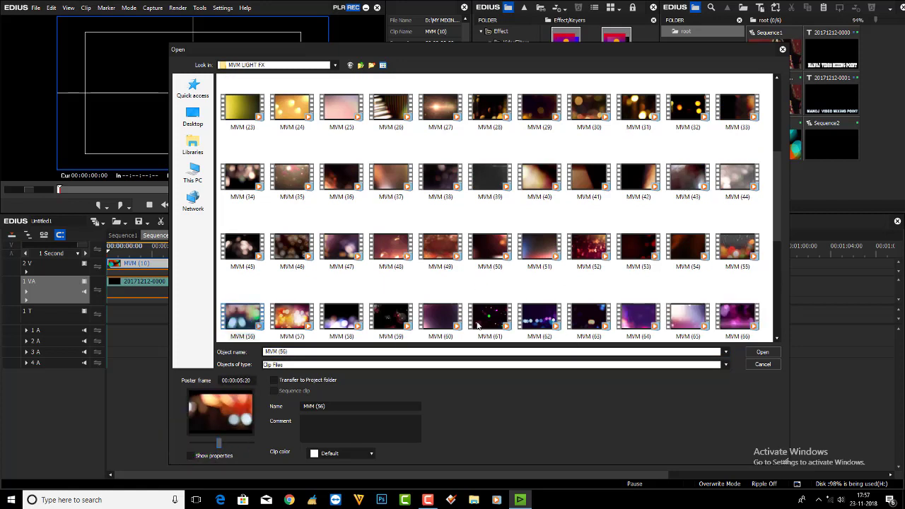
{"action": "scroll", "coordinate": [478, 325], "scroll_direction": "down", "scroll_amount": 2}
{"action": "scroll", "coordinate": [689, 260], "scroll_direction": "down", "scroll_amount": 3}
{"action": "left_click", "coordinate": [391, 247]}
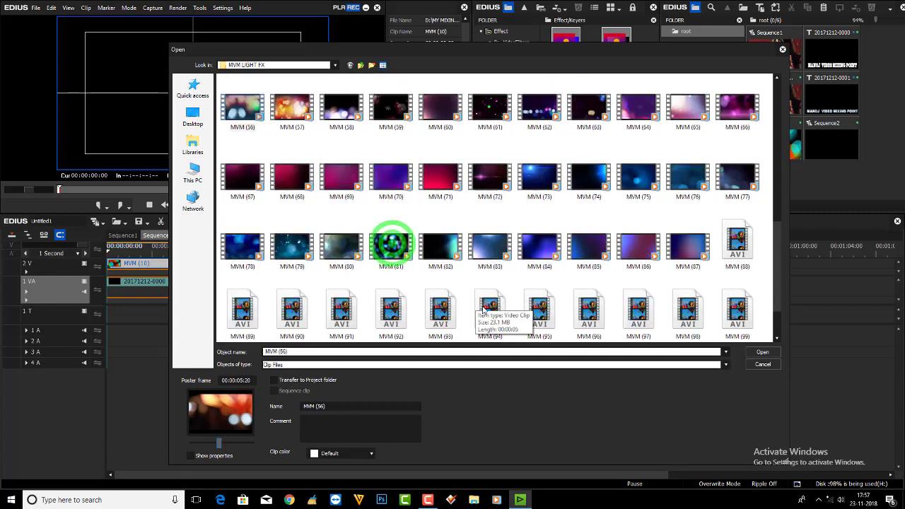
{"action": "left_click_drag", "start_coordinate": [191, 445], "coordinate": [234, 448]}
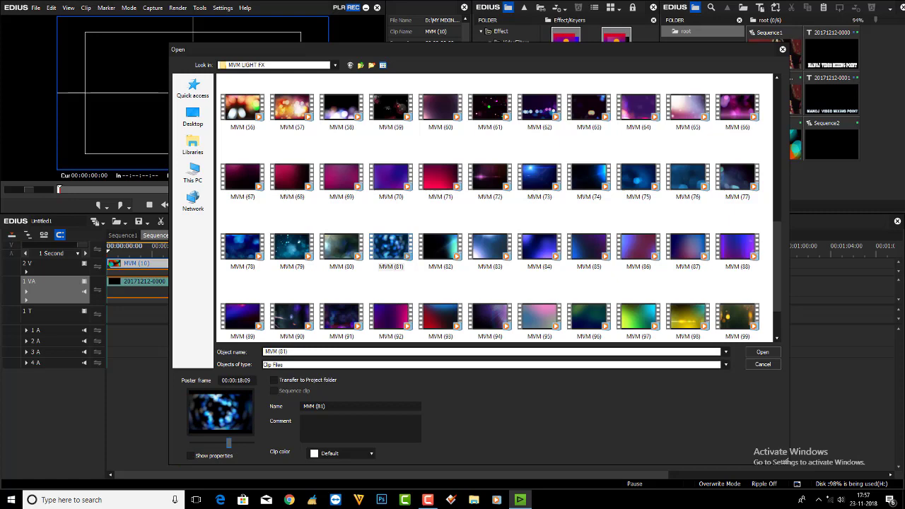
{"action": "left_click", "coordinate": [761, 352]}
Replace the MVM (10) clip on Sequence2's 2 V track with a copy of MVM (81)
{"action": "right_click", "coordinate": [808, 163]}
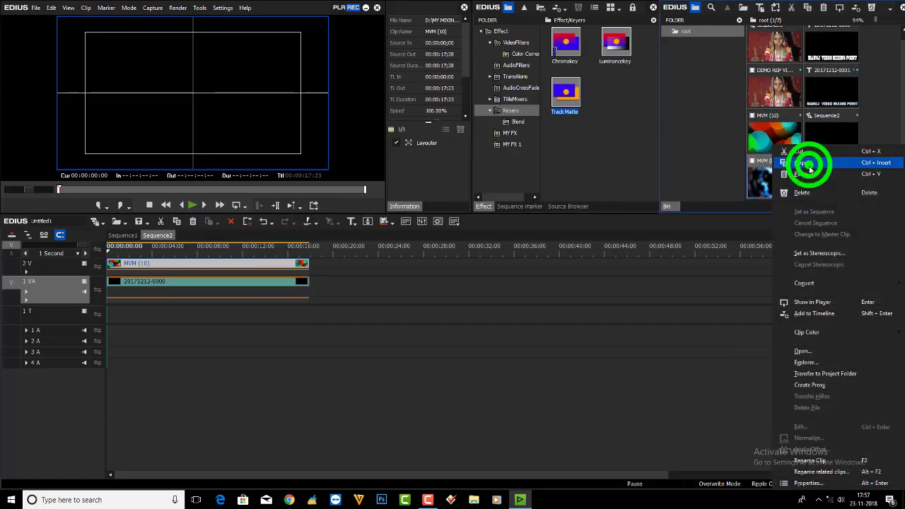
{"action": "left_click", "coordinate": [807, 168]}
{"action": "left_click", "coordinate": [175, 263]}
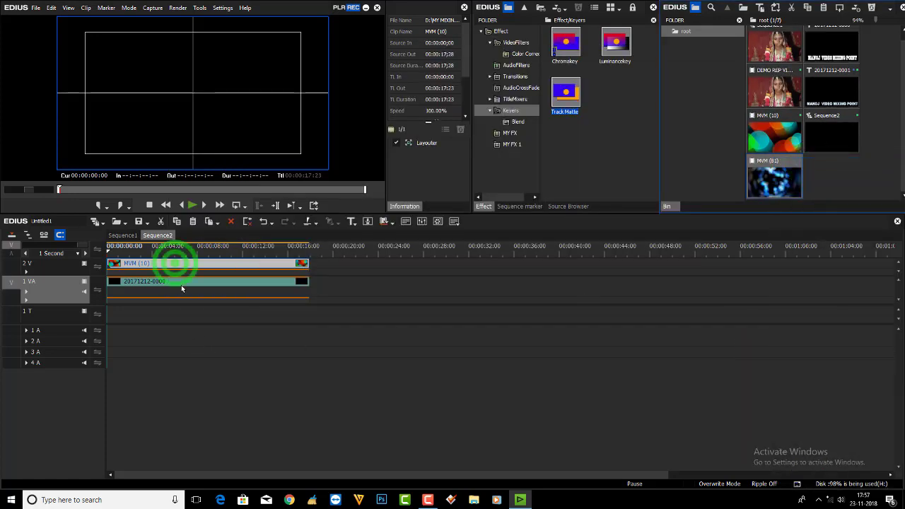
{"action": "key", "text": "shift+r"}
{"action": "left_click", "coordinate": [158, 251]}
Return to Sequence1 and play the crawling title with its new bokeh fill, both full screen and in the preview
{"action": "left_click", "coordinate": [125, 235]}
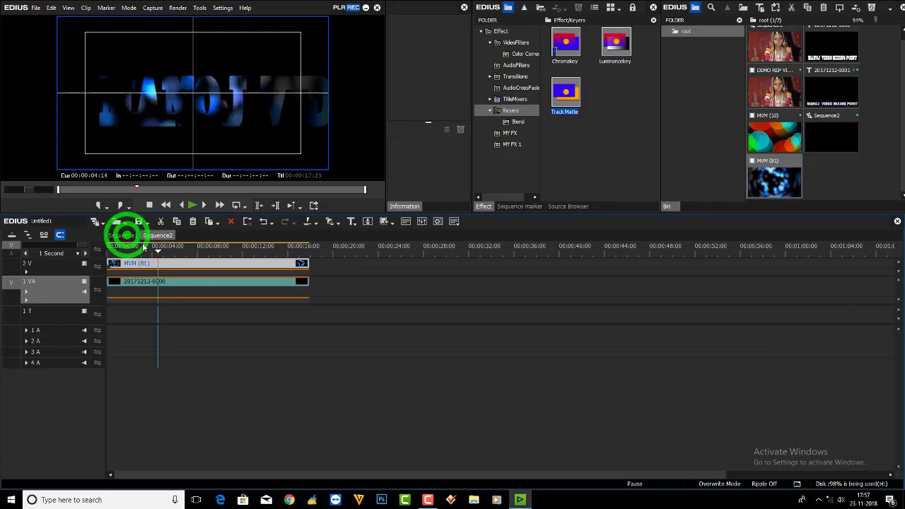
{"action": "double_click", "coordinate": [233, 128]}
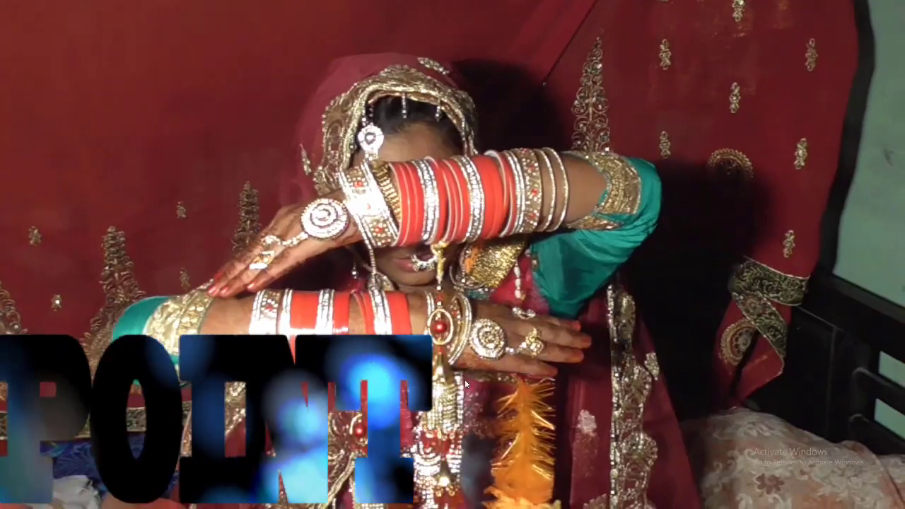
{"action": "double_click", "coordinate": [449, 380]}
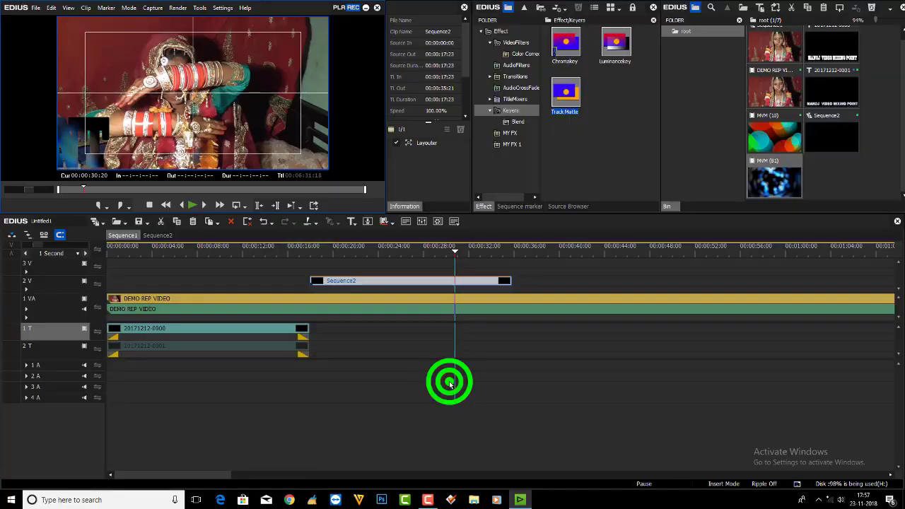
{"action": "left_click", "coordinate": [309, 246]}
{"action": "key", "text": "space"}
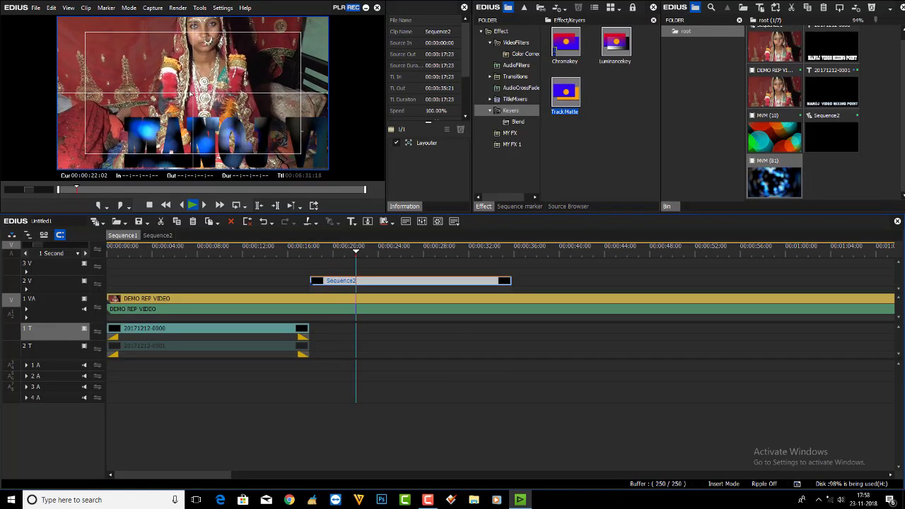
{"action": "left_click", "coordinate": [427, 499]}
{"action": "left_click", "coordinate": [425, 447]}
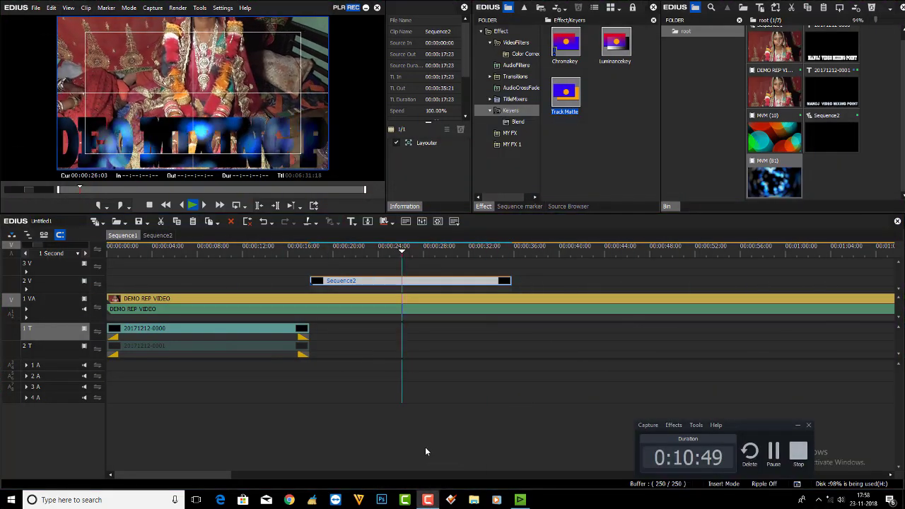
{"action": "left_click", "coordinate": [794, 427]}
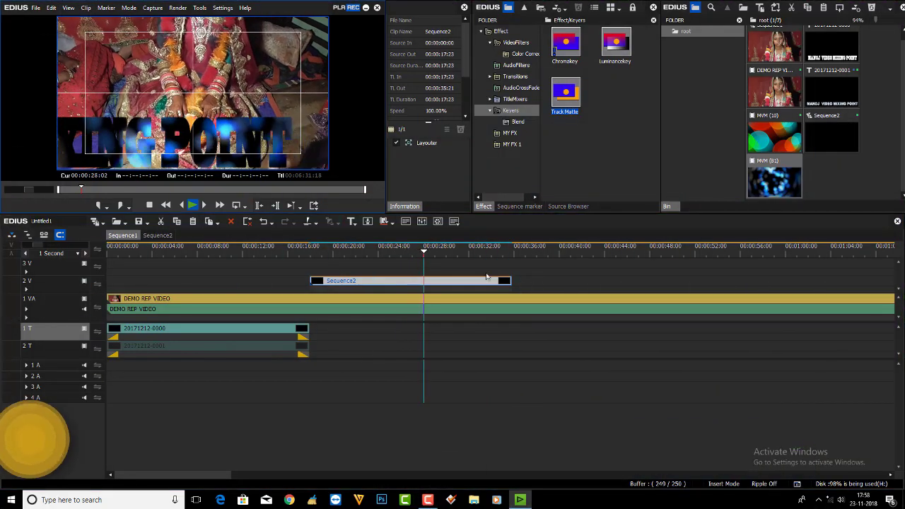
Scrub through the crawling title and delete the Sequence2 clip from the 2 V track
{"action": "left_click", "coordinate": [317, 248]}
{"action": "left_click_drag", "start_coordinate": [317, 247], "coordinate": [128, 256]}
{"action": "left_click_drag", "start_coordinate": [338, 249], "coordinate": [385, 256]}
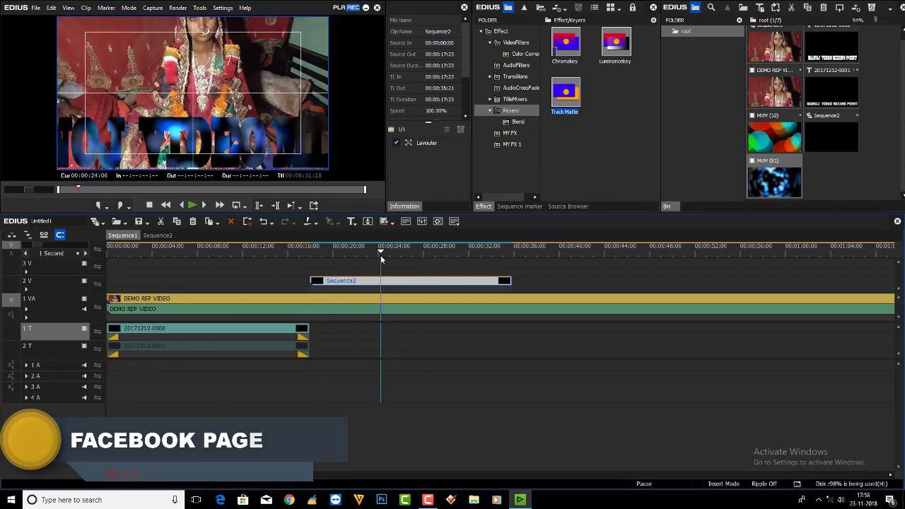
{"action": "left_click", "coordinate": [406, 280]}
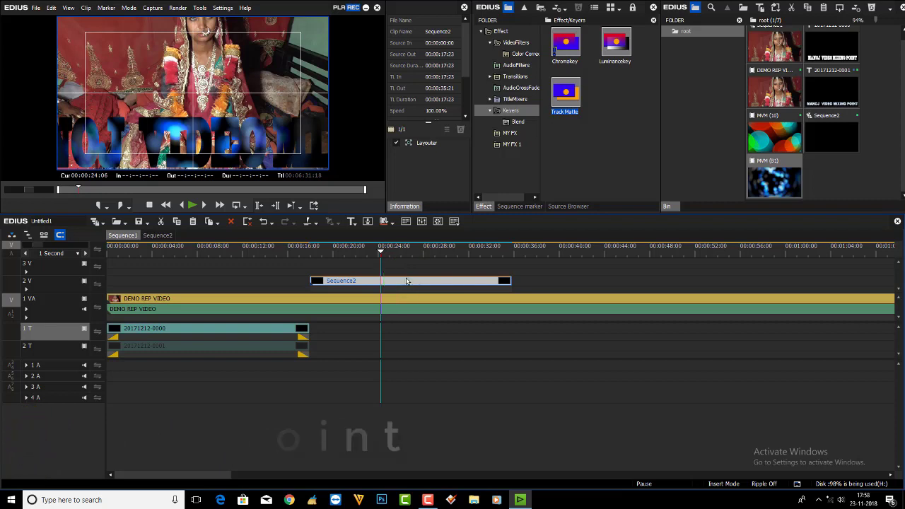
{"action": "key", "text": "Delete"}
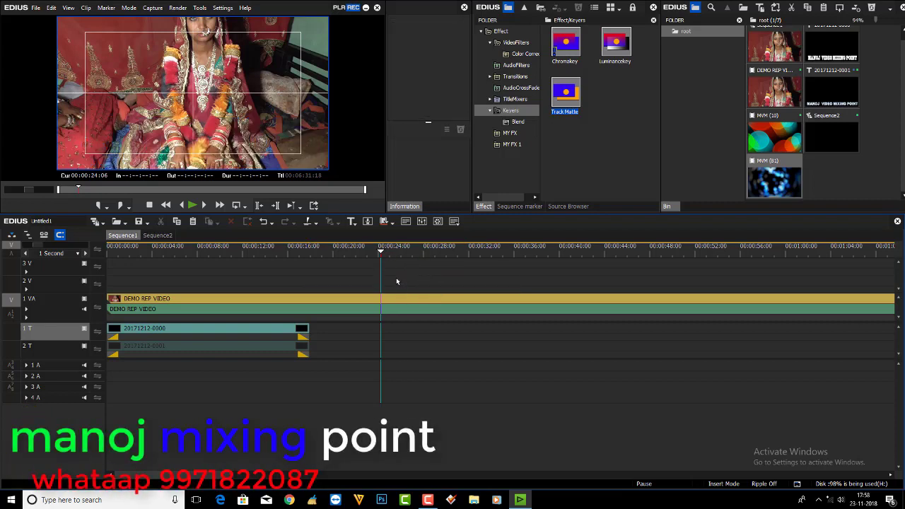
Apply the Monotone color correction filter to DEMO REP VIDEO and cut the clip at 00:00:22:12
{"action": "left_click", "coordinate": [527, 54]}
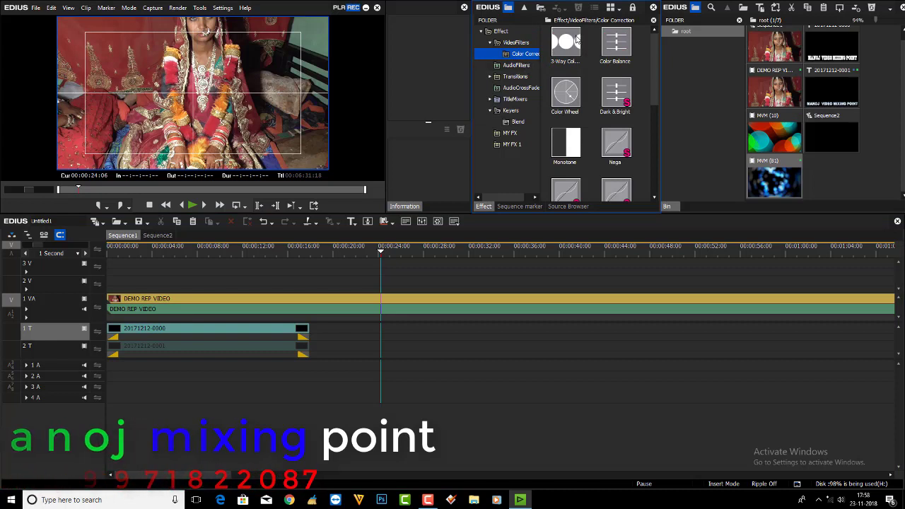
{"action": "left_click", "coordinate": [562, 145]}
{"action": "left_click_drag", "start_coordinate": [563, 147], "coordinate": [397, 303]}
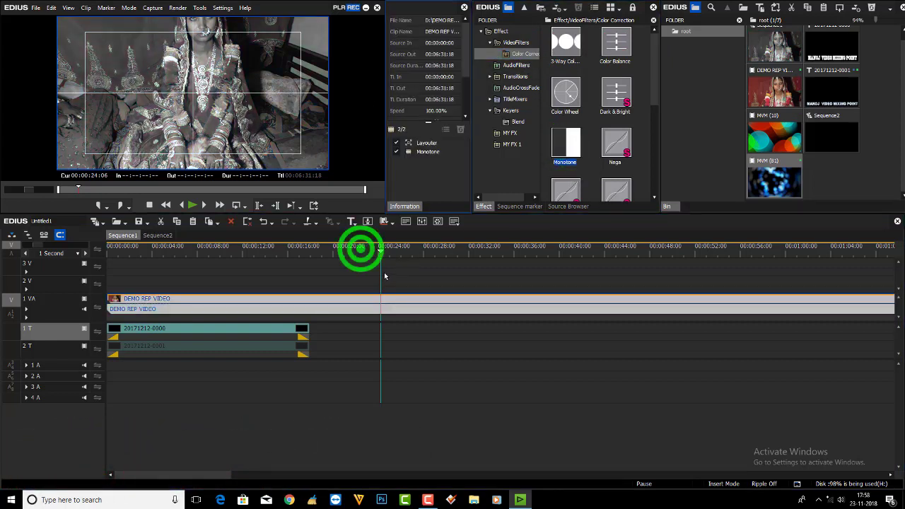
{"action": "left_click", "coordinate": [361, 249]}
{"action": "key", "text": "c"}
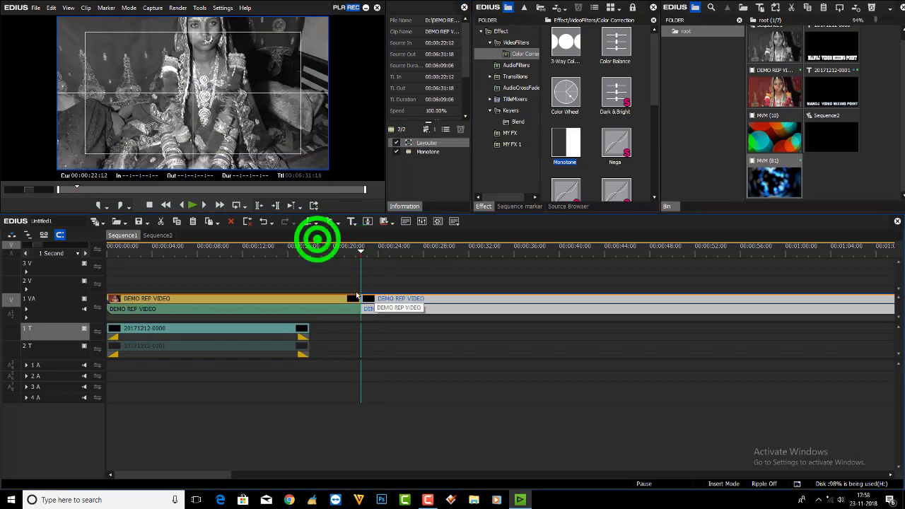
Compare the first part of DEMO REP VIDEO with Monotone off and on, and delete the filter from that part
{"action": "left_click", "coordinate": [303, 245]}
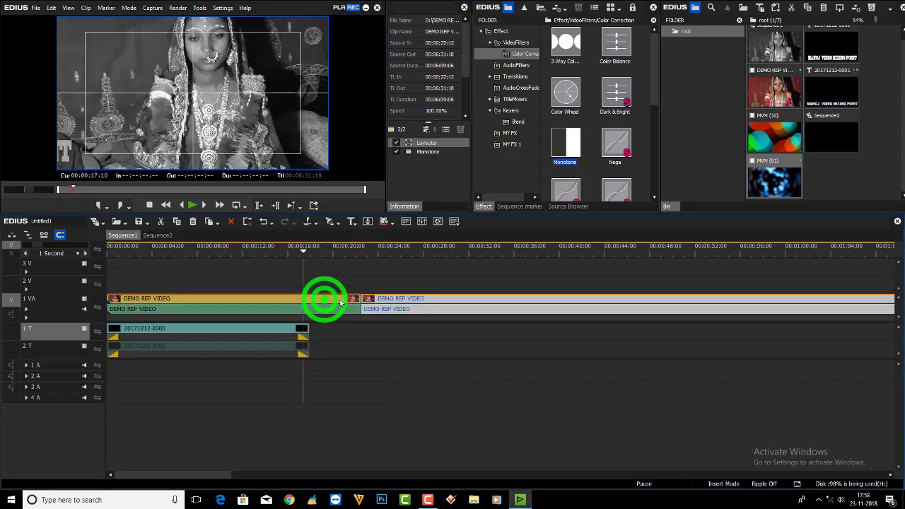
{"action": "left_click", "coordinate": [325, 300]}
{"action": "left_click", "coordinate": [398, 152]}
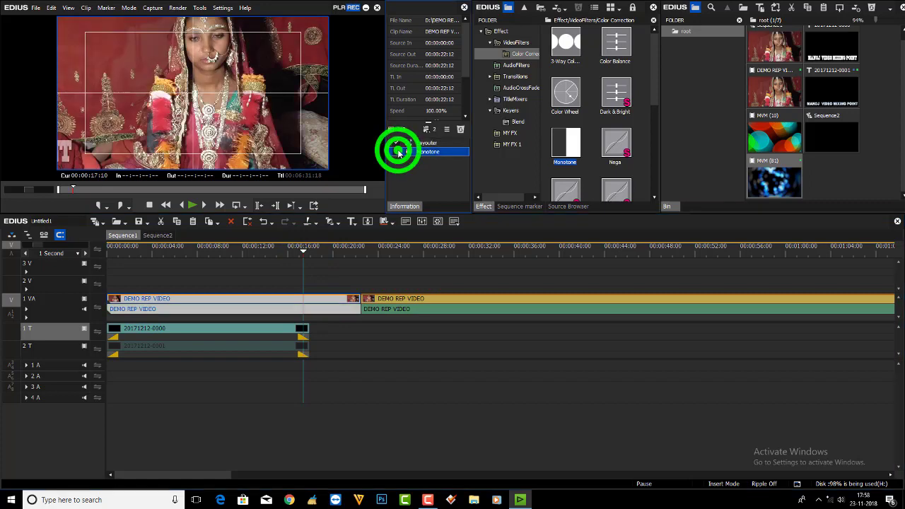
{"action": "left_click", "coordinate": [397, 151]}
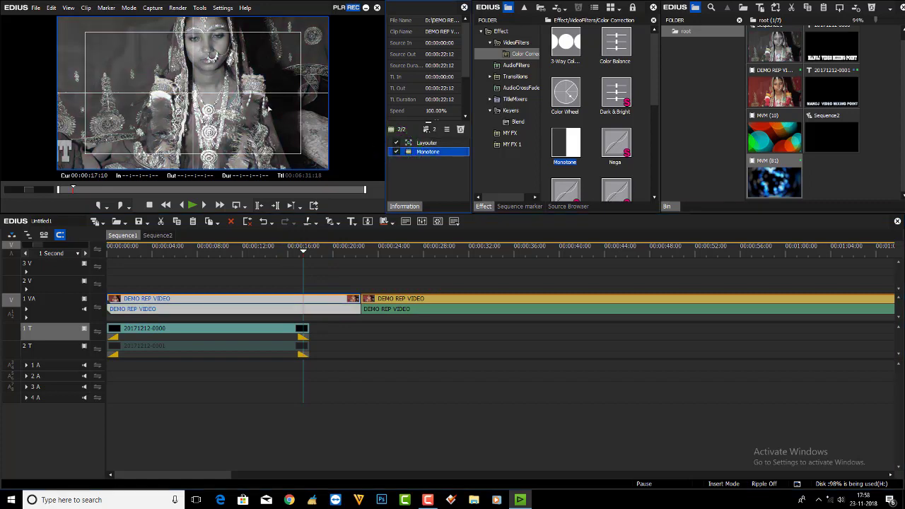
{"action": "left_click", "coordinate": [407, 245]}
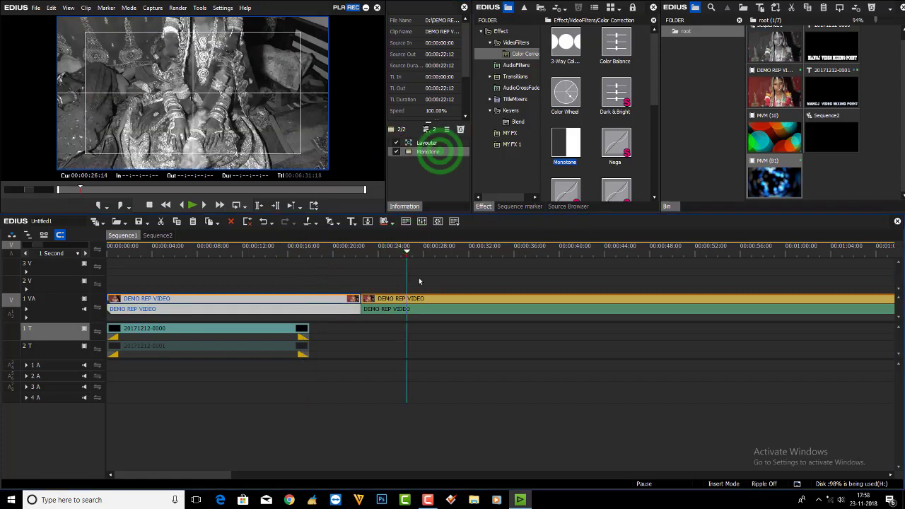
{"action": "left_click", "coordinate": [459, 130]}
Apply the Color Balance filter to the second part of DEMO REP VIDEO and delete its Monotone filter
{"action": "left_click_drag", "start_coordinate": [618, 44], "coordinate": [467, 295]}
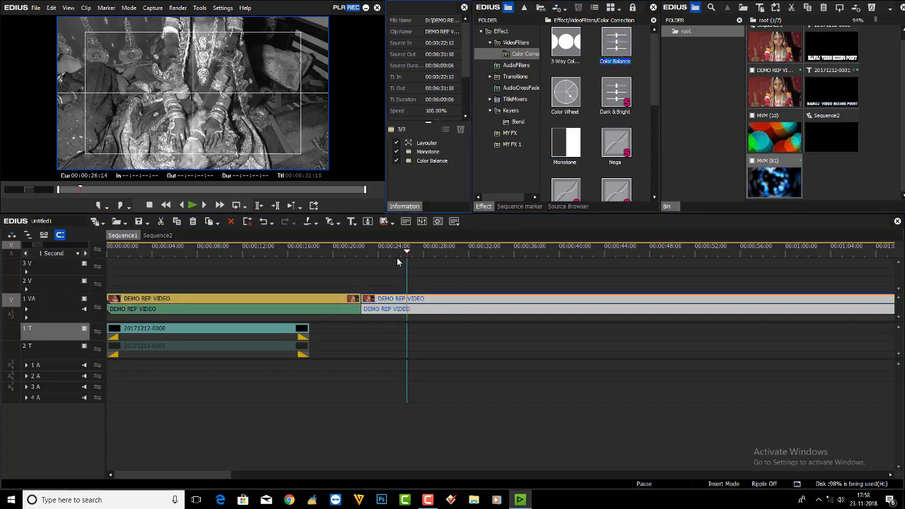
{"action": "left_click", "coordinate": [460, 130]}
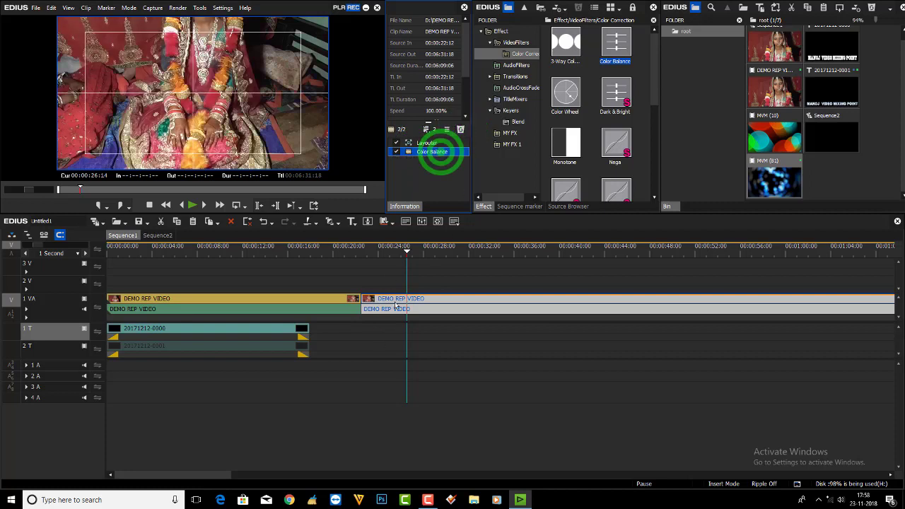
Set the Color Balance filter on the second part of DEMO REP VIDEO to Chroma -128, Bright 6 and Contrast 13
{"action": "double_click", "coordinate": [441, 153]}
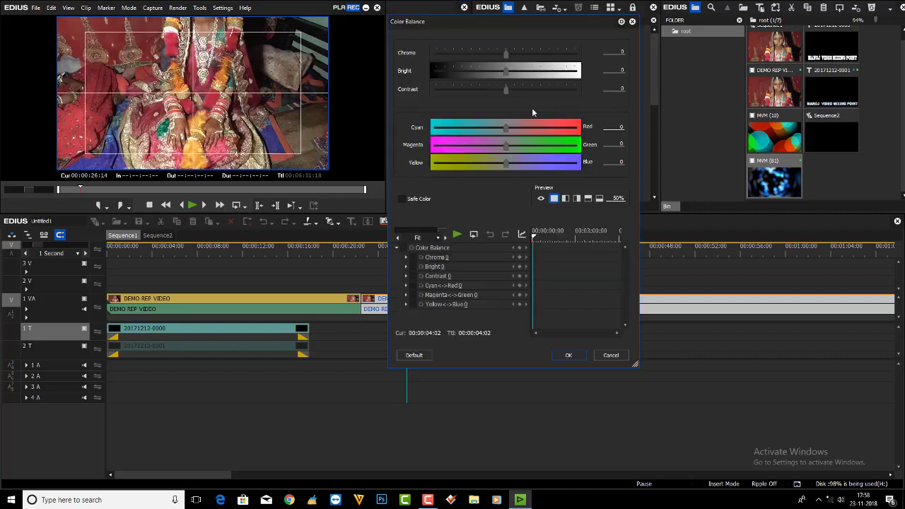
{"action": "left_click", "coordinate": [507, 55]}
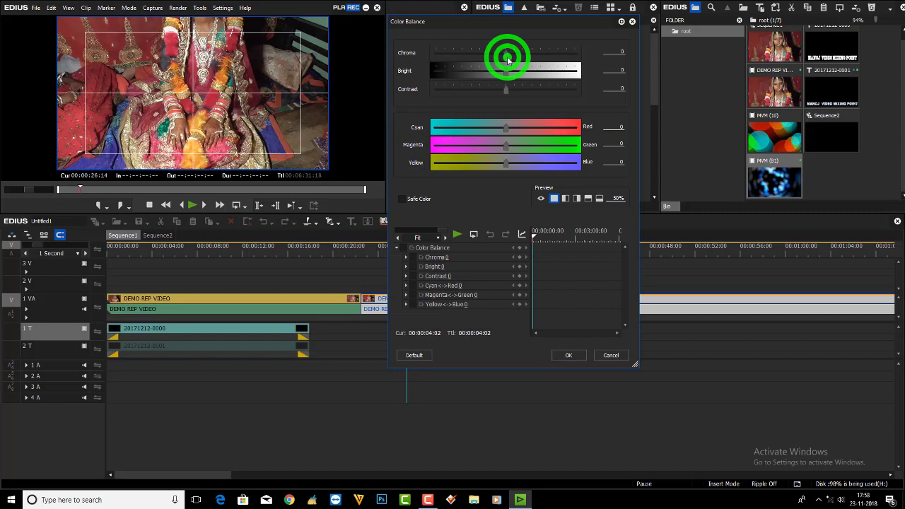
{"action": "left_click_drag", "start_coordinate": [507, 56], "coordinate": [2, 99]}
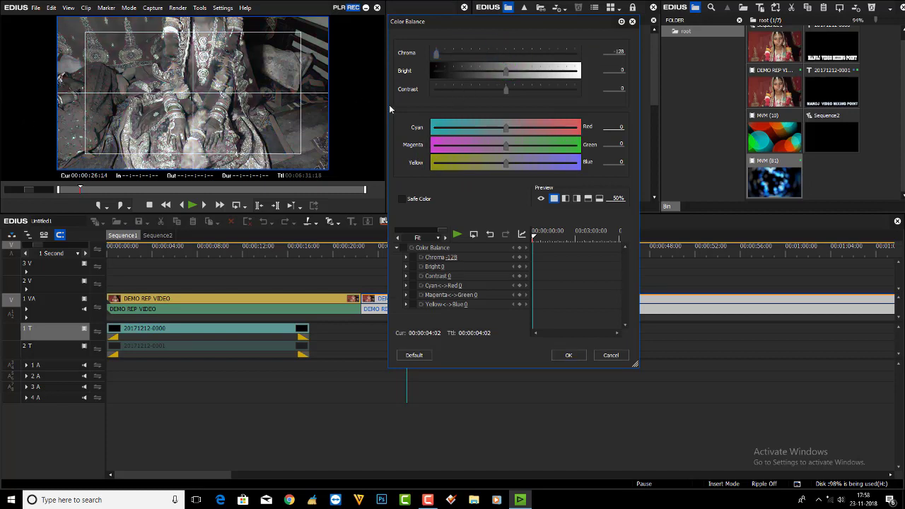
{"action": "left_click", "coordinate": [506, 89]}
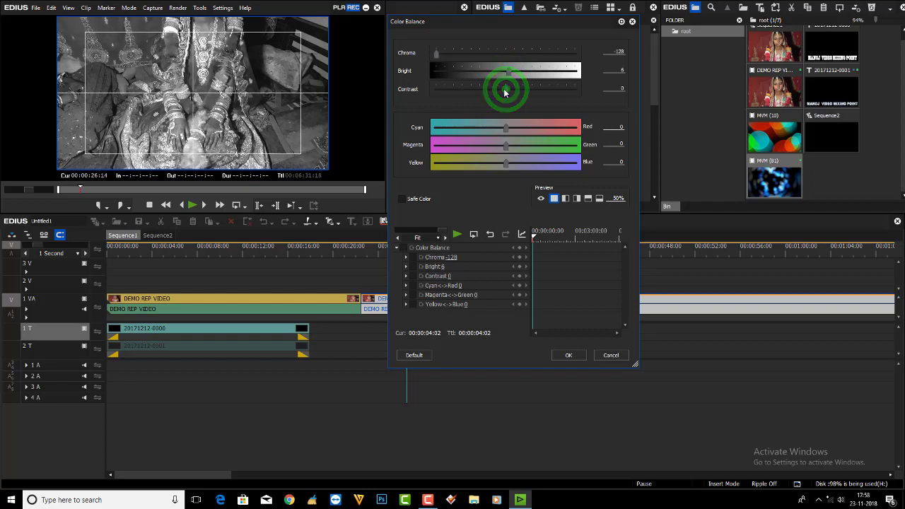
{"action": "mouse_move", "coordinate": [505, 92]}
{"action": "left_mouse_down"}
{"action": "mouse_move", "coordinate": [496, 89]}
{"action": "mouse_move", "coordinate": [512, 91]}
{"action": "left_mouse_up"}
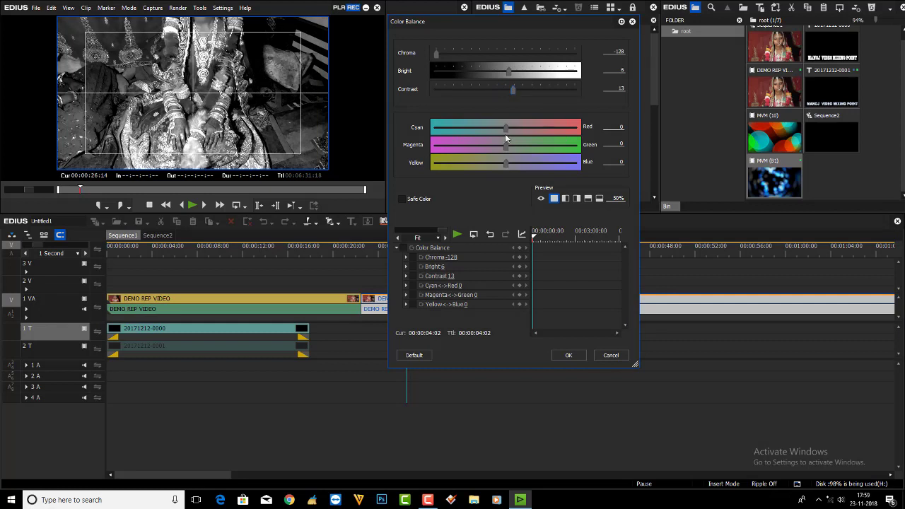
Compare original and corrected footage in a full-screen split preview, restore the full preview, apply the Color Balance settings and view the result full screen
{"action": "left_click", "coordinate": [567, 198]}
{"action": "double_click", "coordinate": [161, 71]}
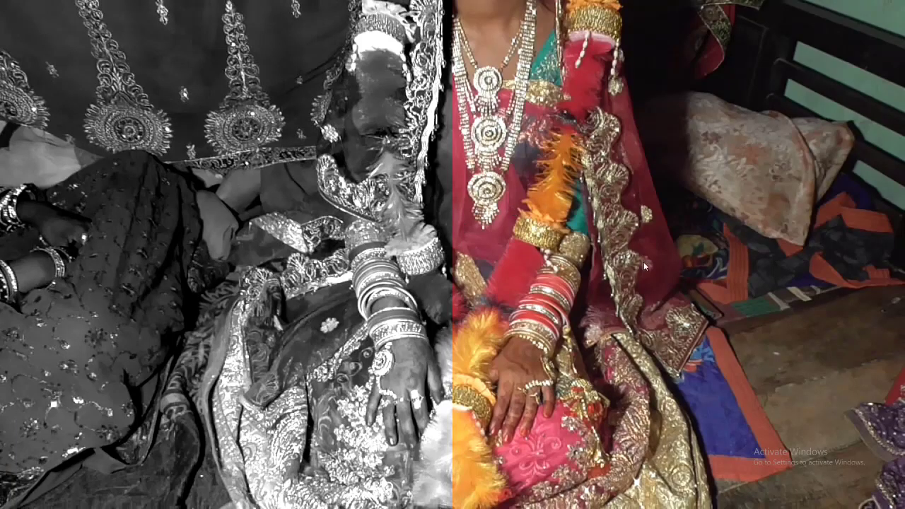
{"action": "left_click", "coordinate": [360, 245]}
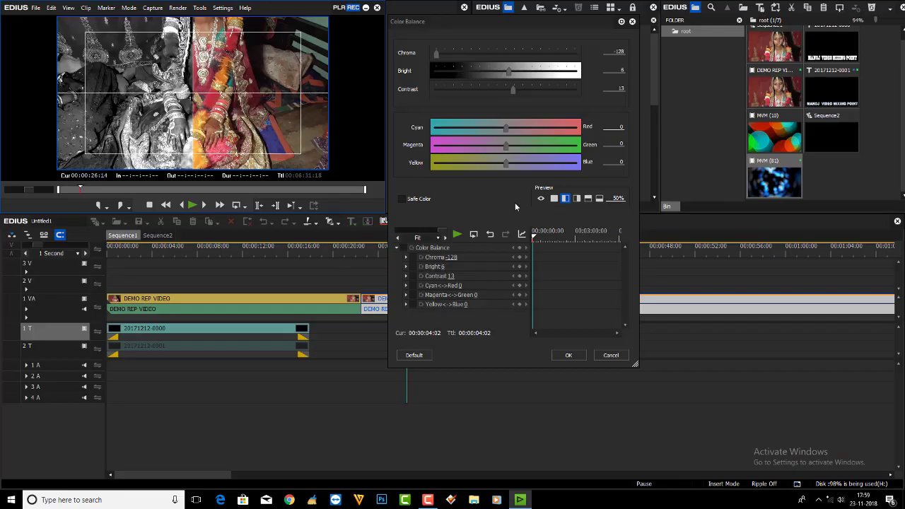
{"action": "left_click", "coordinate": [556, 199]}
{"action": "left_click", "coordinate": [567, 355]}
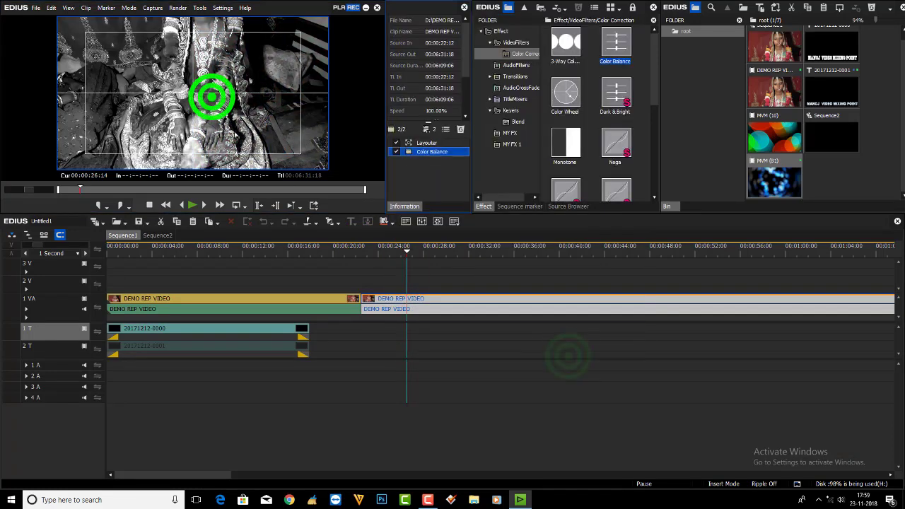
{"action": "double_click", "coordinate": [213, 98]}
{"action": "left_click", "coordinate": [253, 229]}
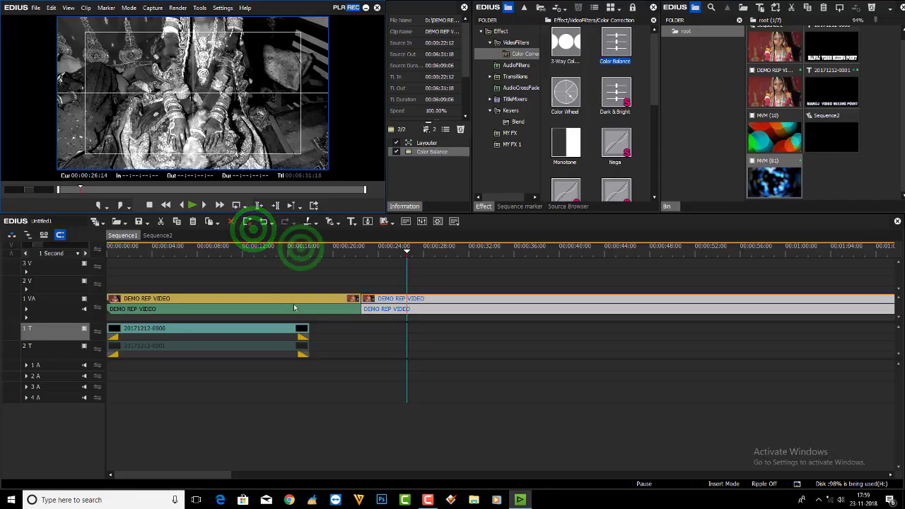
Move the second part of DEMO REP VIDEO onto the 2 V track so it starts at 00:00:16:23, overlapping the first part
{"action": "left_click", "coordinate": [300, 248]}
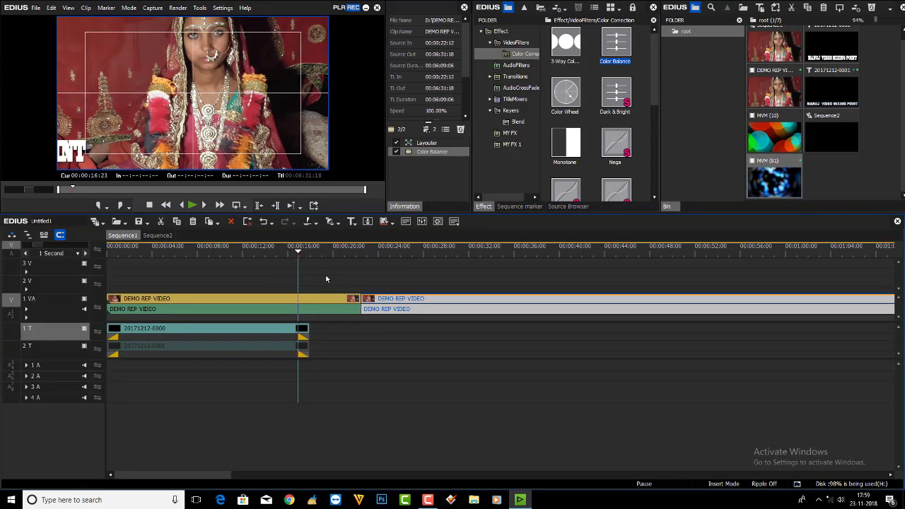
{"action": "left_click", "coordinate": [309, 300]}
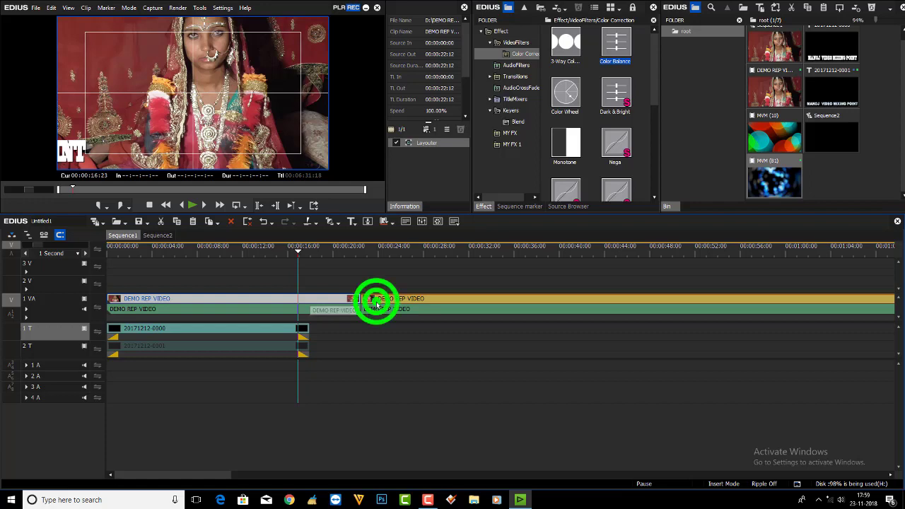
{"action": "left_click_drag", "start_coordinate": [376, 302], "coordinate": [311, 285]}
{"action": "left_click", "coordinate": [319, 253]}
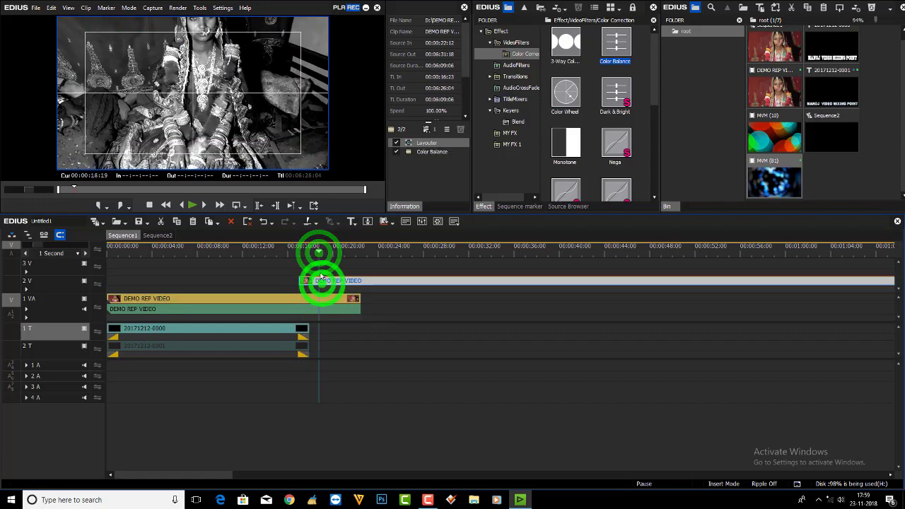
{"action": "left_click", "coordinate": [322, 284]}
Crop the 2 V clip's left side by 53.50 % in the Layouter
{"action": "key", "text": "F7"}
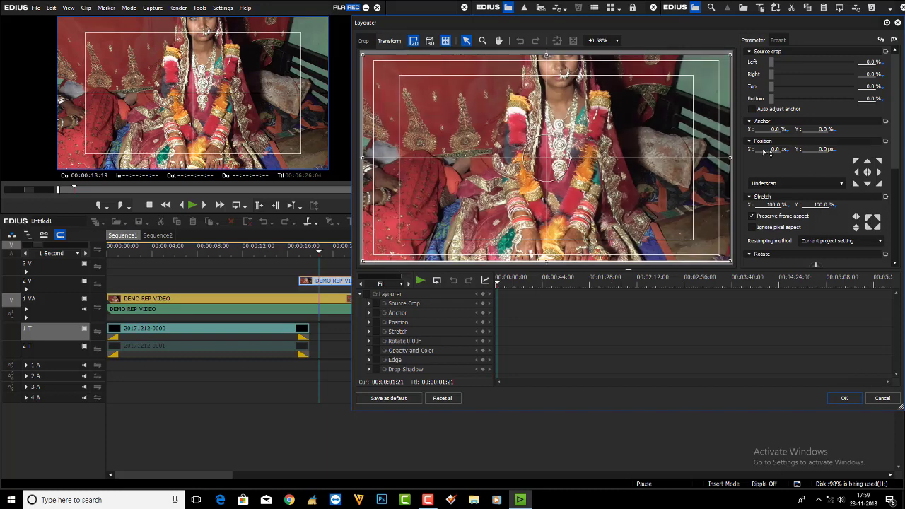
{"action": "left_click_drag", "start_coordinate": [773, 64], "coordinate": [815, 50]}
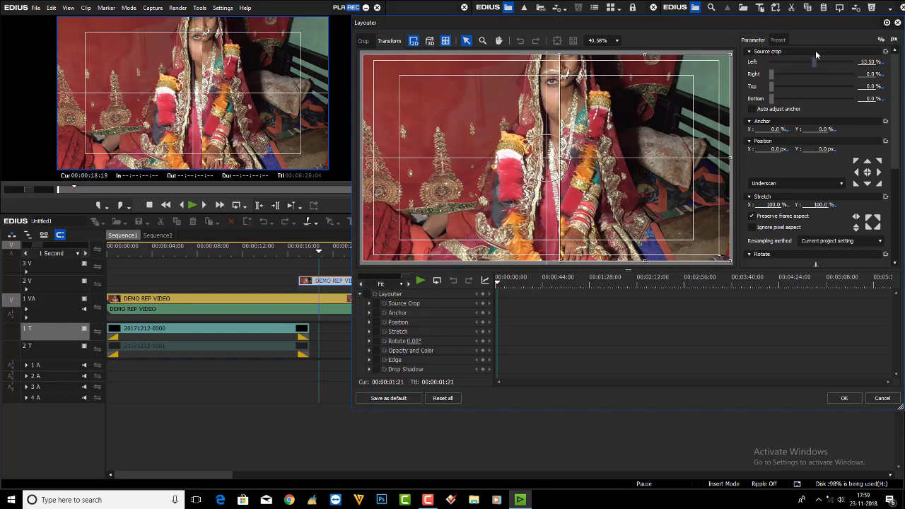
{"action": "left_click", "coordinate": [841, 399]}
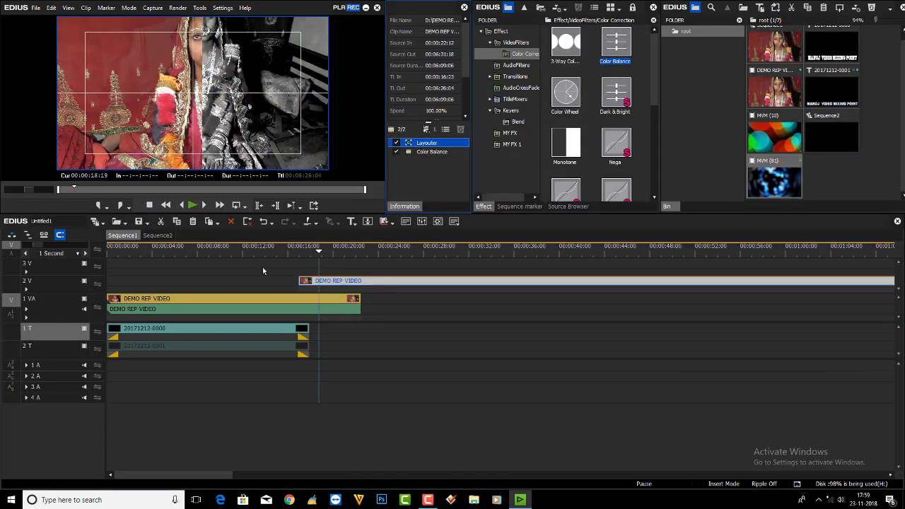
Move the cropped clip onto the 3 V track starting at 00:00:27:09, and place the timeline cursor at 00:00:17:23
{"action": "left_click", "coordinate": [343, 281]}
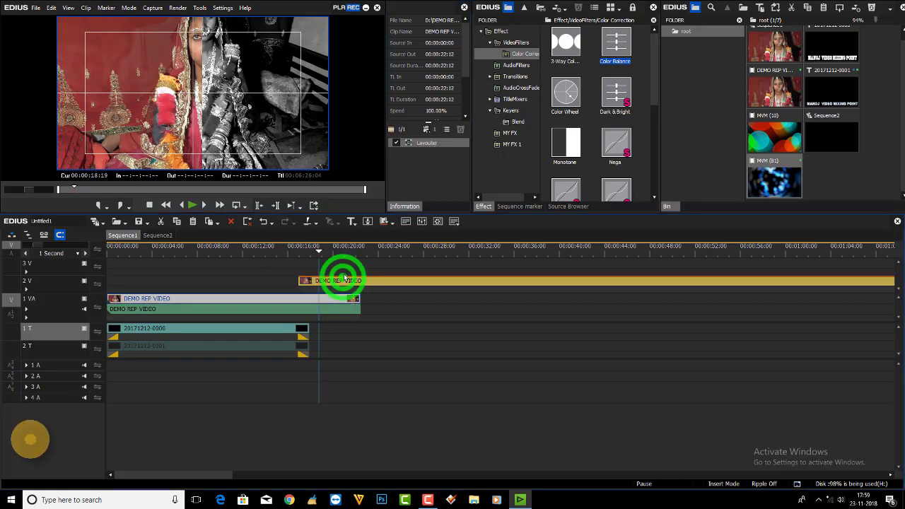
{"action": "left_click_drag", "start_coordinate": [382, 281], "coordinate": [466, 263]}
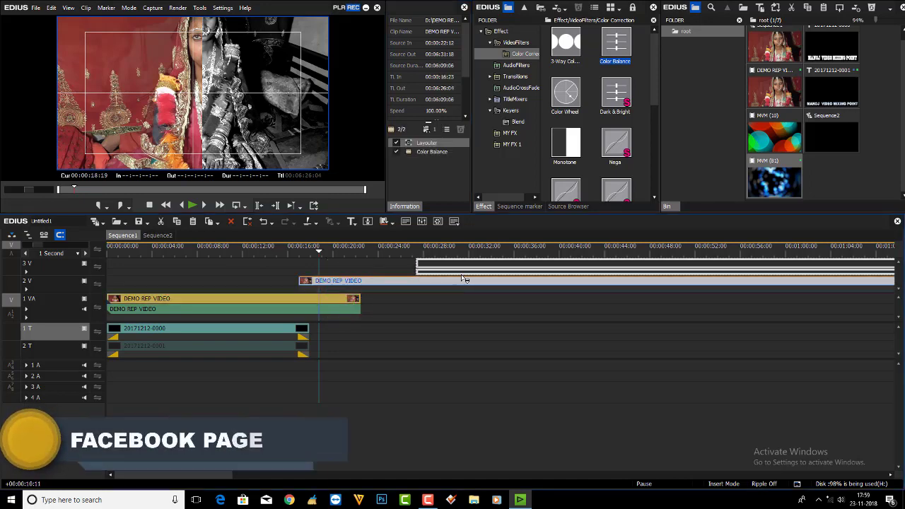
{"action": "left_click", "coordinate": [306, 249]}
{"action": "left_click", "coordinate": [307, 300]}
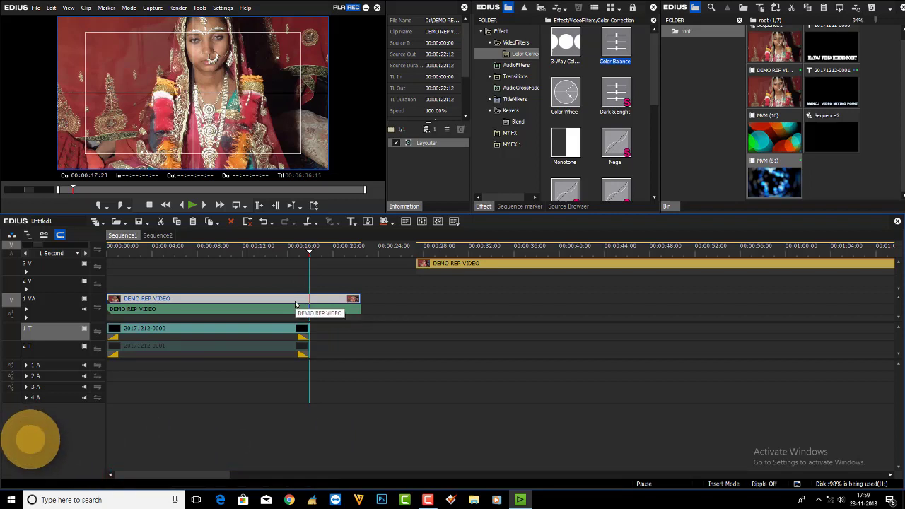
{"action": "left_click", "coordinate": [296, 304]}
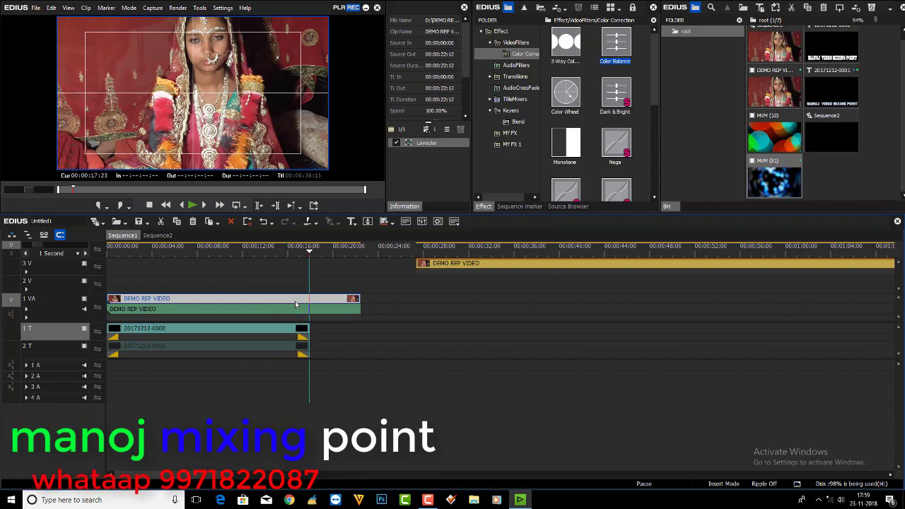
{"action": "left_click_drag", "start_coordinate": [295, 300], "coordinate": [294, 280]}
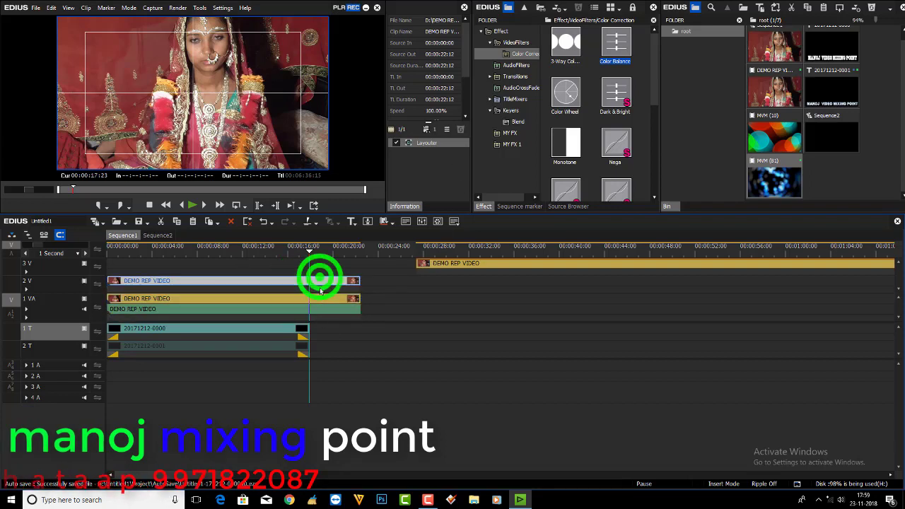
{"action": "left_click", "coordinate": [275, 281]}
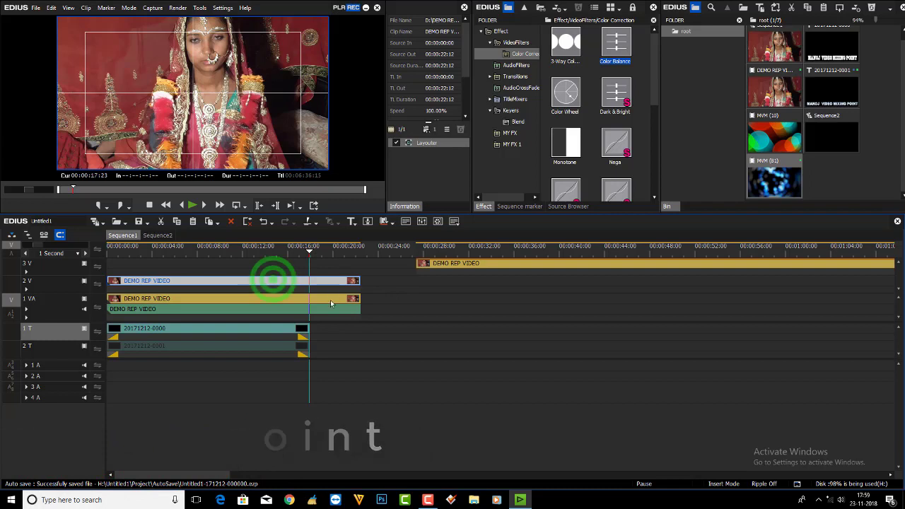
{"action": "key", "text": "Delete"}
Apply the Monotone filter to DEMO REP VIDEO on 1 VA and duplicate the clip directly above onto the 2 V track
{"action": "left_click", "coordinate": [271, 297]}
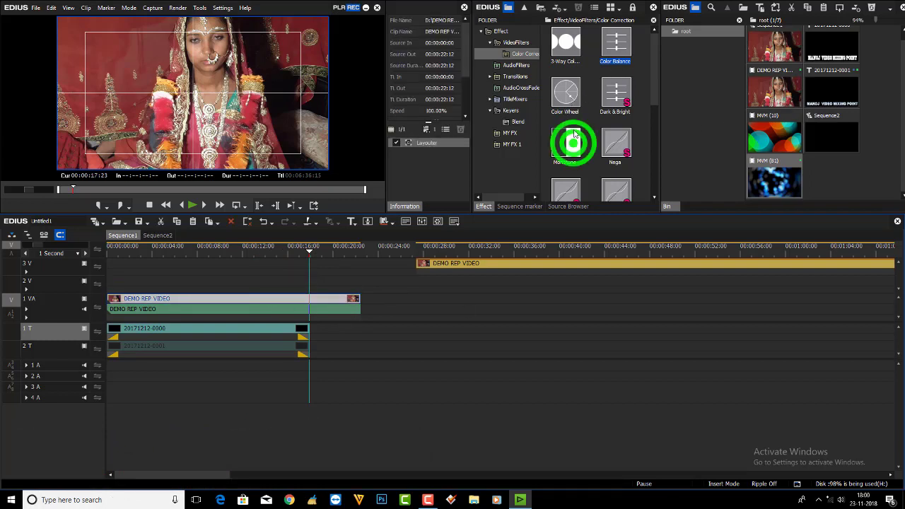
{"action": "left_click_drag", "start_coordinate": [566, 142], "coordinate": [346, 303]}
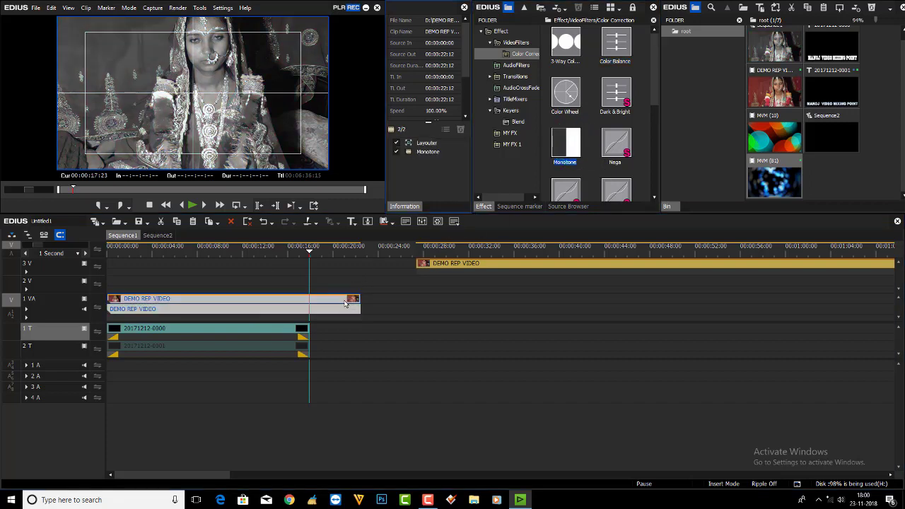
{"action": "left_click", "coordinate": [309, 299]}
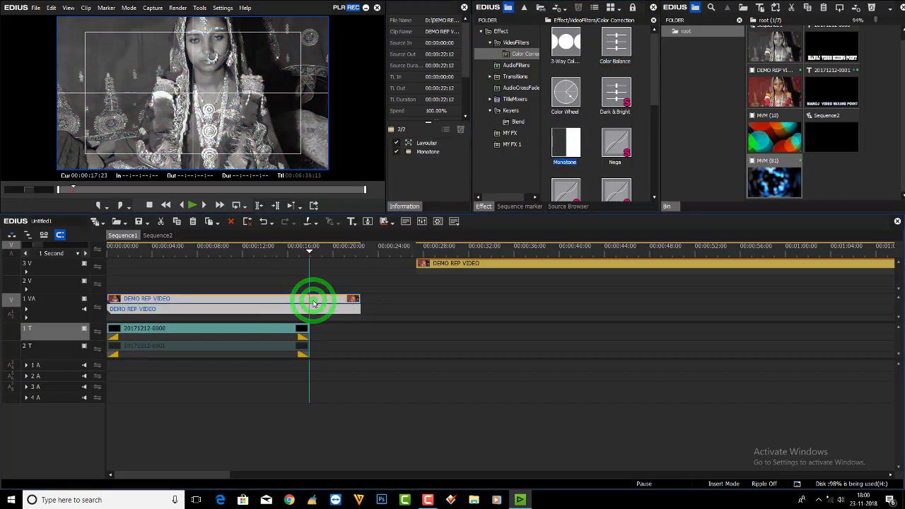
{"action": "left_click_drag", "start_coordinate": [314, 303], "coordinate": [317, 281]}
Delete Monotone from the 2 V copy and give it the Color Balance filter of the clip on 3 V
{"action": "left_click", "coordinate": [427, 150]}
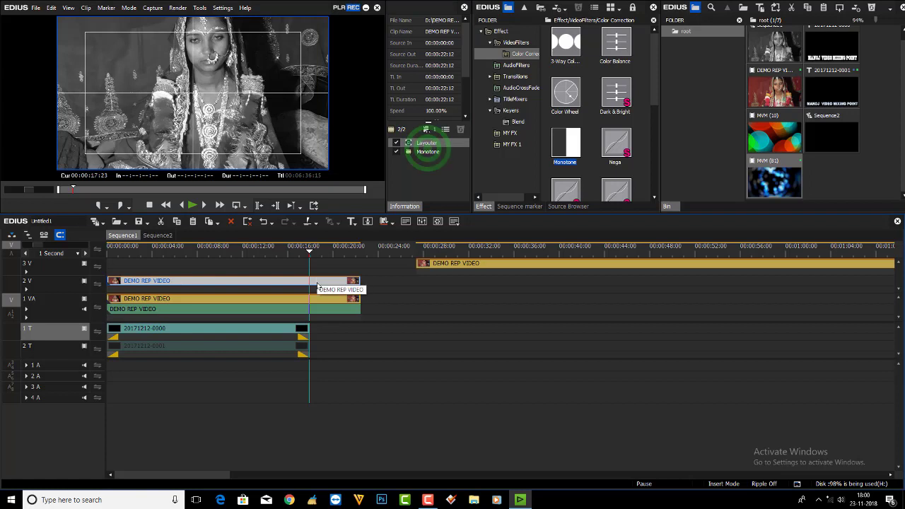
{"action": "left_click", "coordinate": [460, 130]}
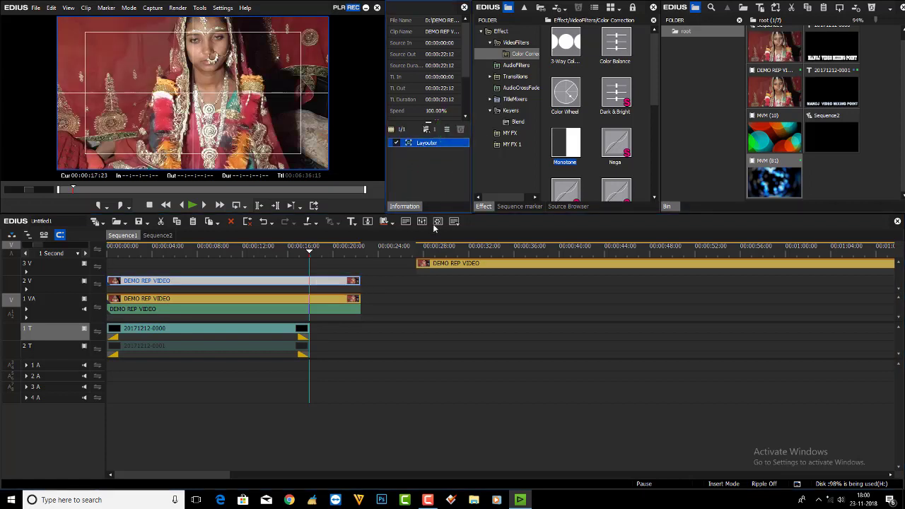
{"action": "left_click", "coordinate": [479, 269]}
{"action": "left_click", "coordinate": [437, 152]}
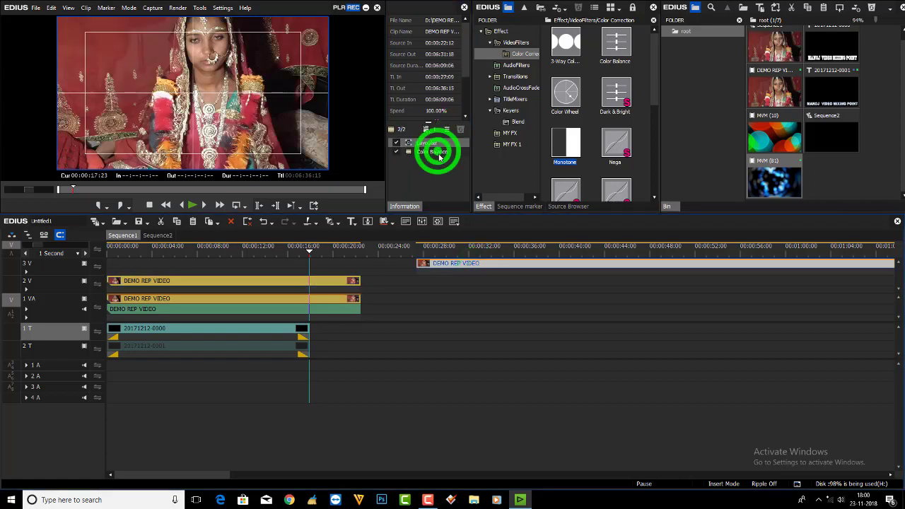
{"action": "left_click", "coordinate": [302, 281]}
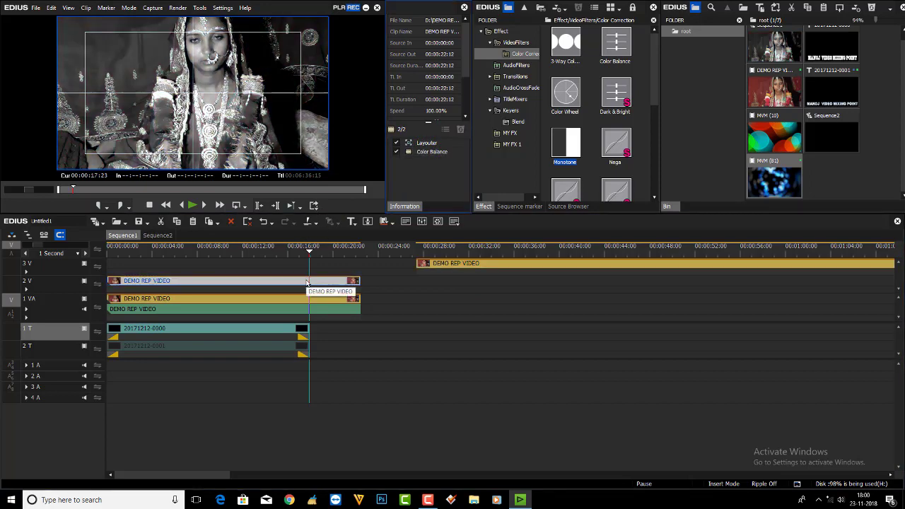
Crop the left side of the 2 V copy by about 55 % in the Layouter, lining the edge up with the middle of the face
{"action": "key", "text": "F7"}
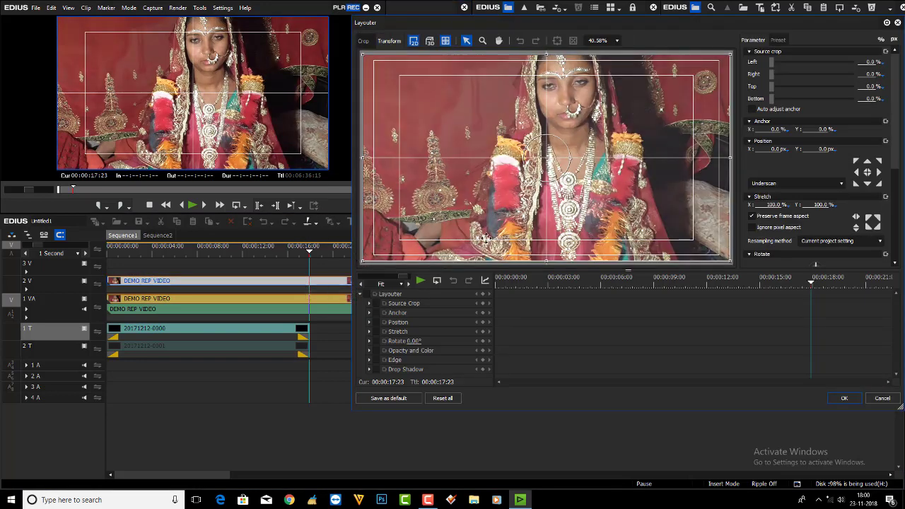
{"action": "left_click_drag", "start_coordinate": [771, 61], "coordinate": [815, 36]}
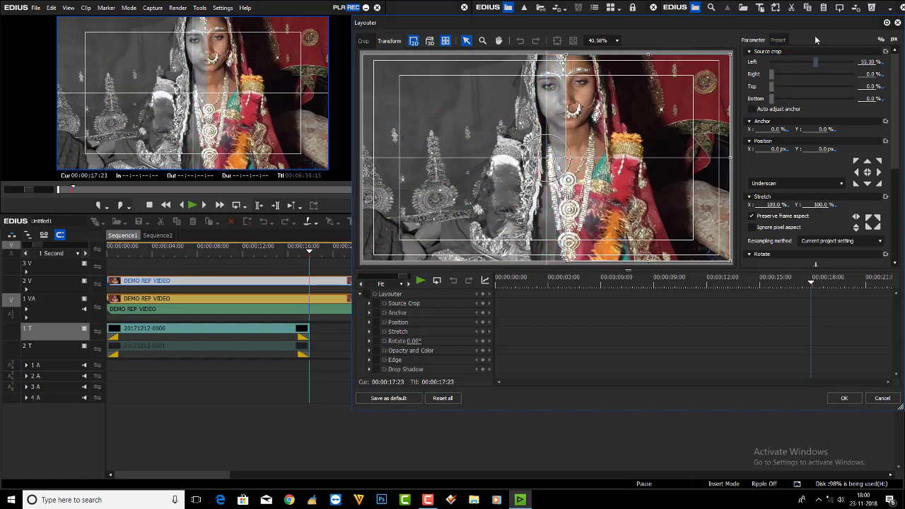
{"action": "left_click_drag", "start_coordinate": [814, 31], "coordinate": [814, 29]}
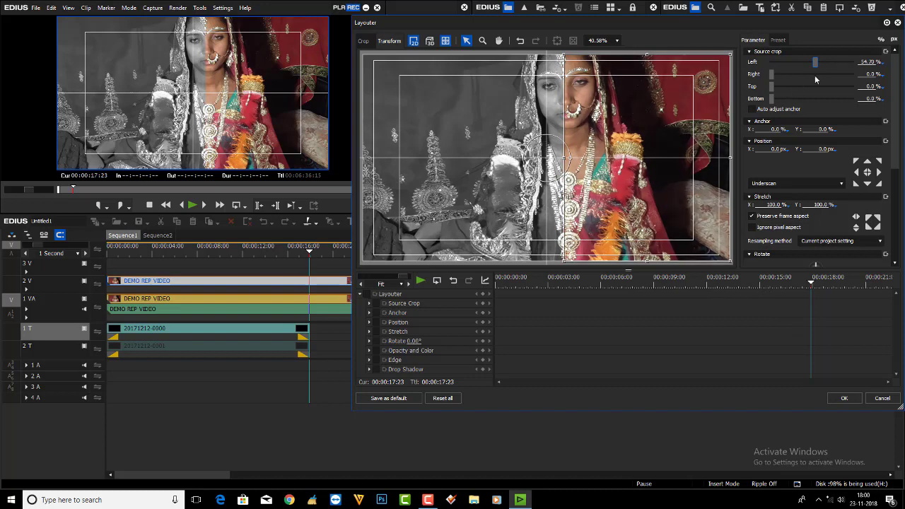
{"action": "left_click", "coordinate": [861, 64]}
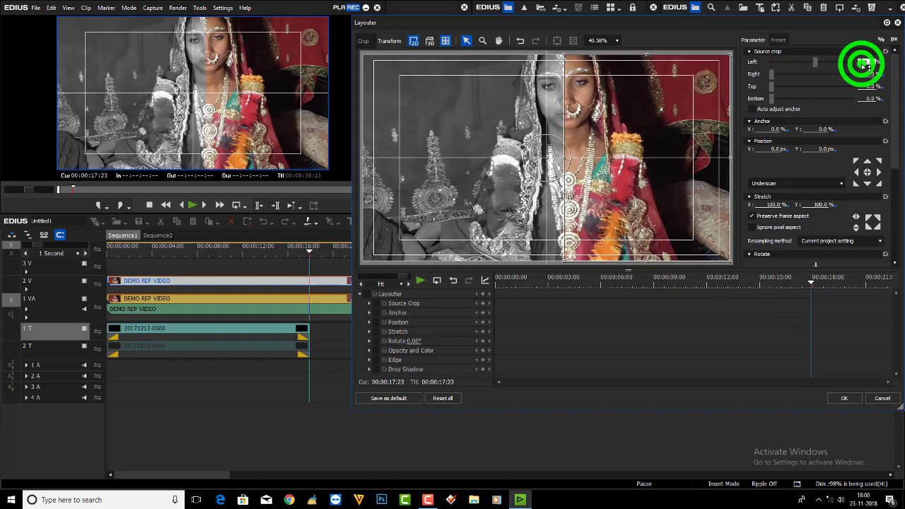
{"action": "left_click", "coordinate": [866, 63]}
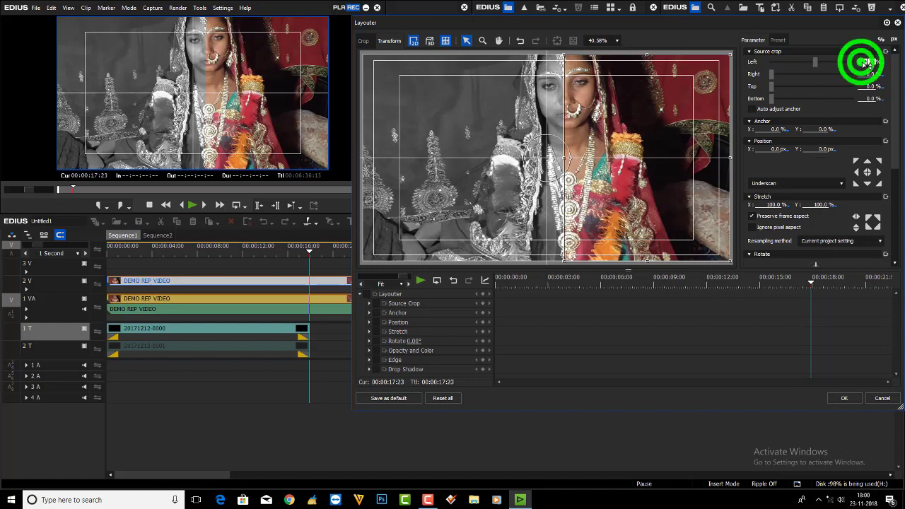
{"action": "left_click_drag", "start_coordinate": [867, 65], "coordinate": [863, 56]}
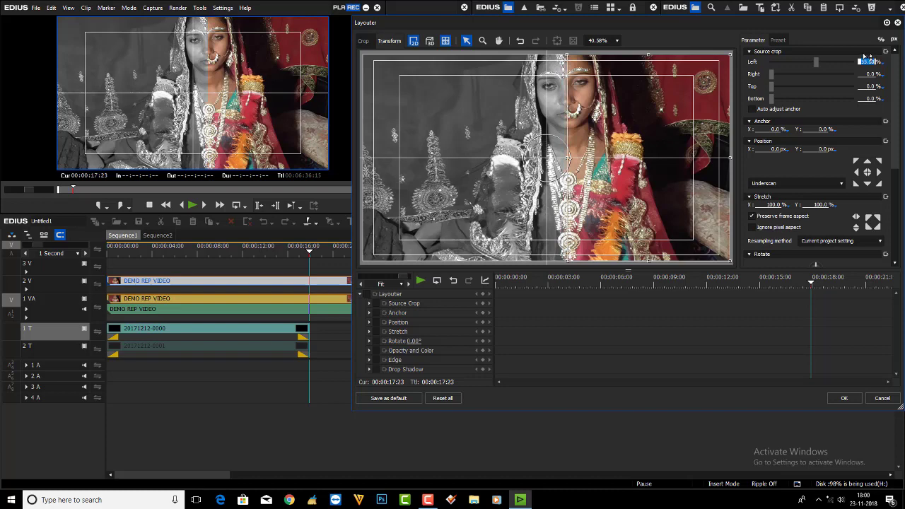
{"action": "left_click", "coordinate": [841, 400]}
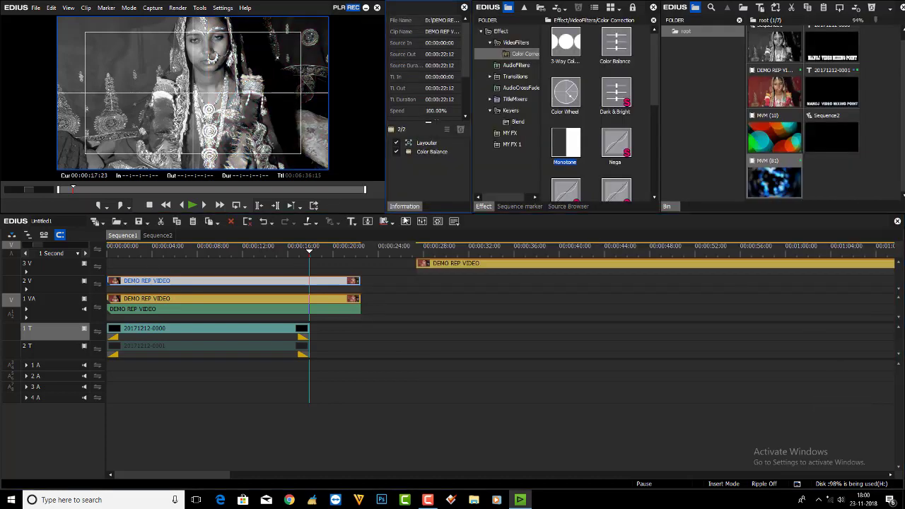
{"action": "left_click", "coordinate": [258, 281]}
{"action": "left_click", "coordinate": [236, 303]}
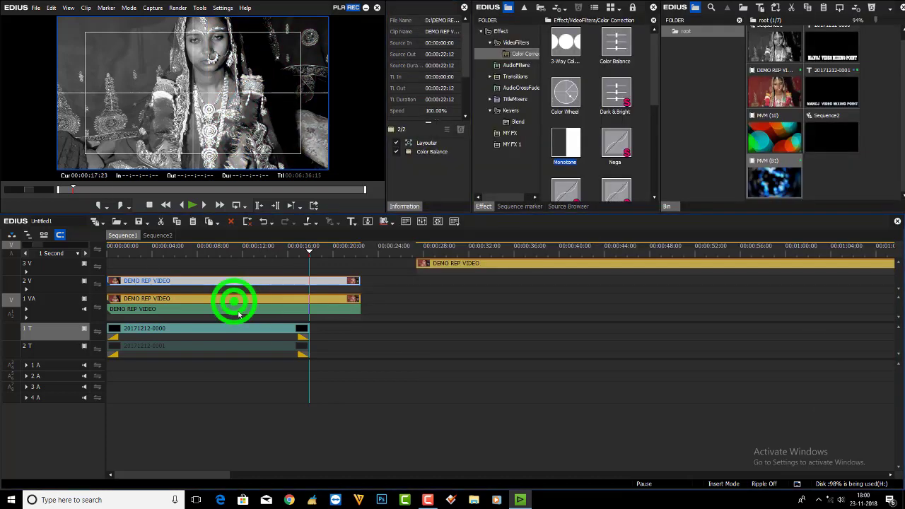
Disable the Monotone filter on the 1 VA clip and check the colour versus black-and-white split full screen
{"action": "left_click", "coordinate": [402, 149]}
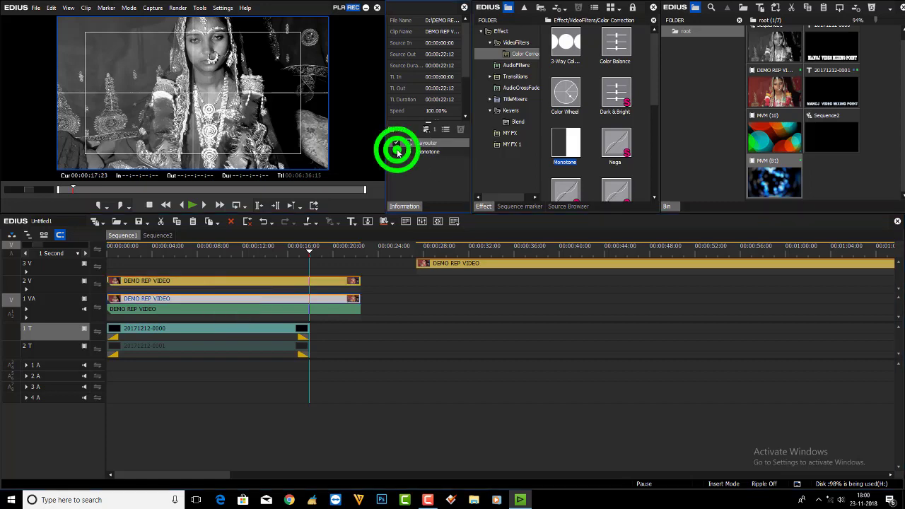
{"action": "double_click", "coordinate": [221, 123]}
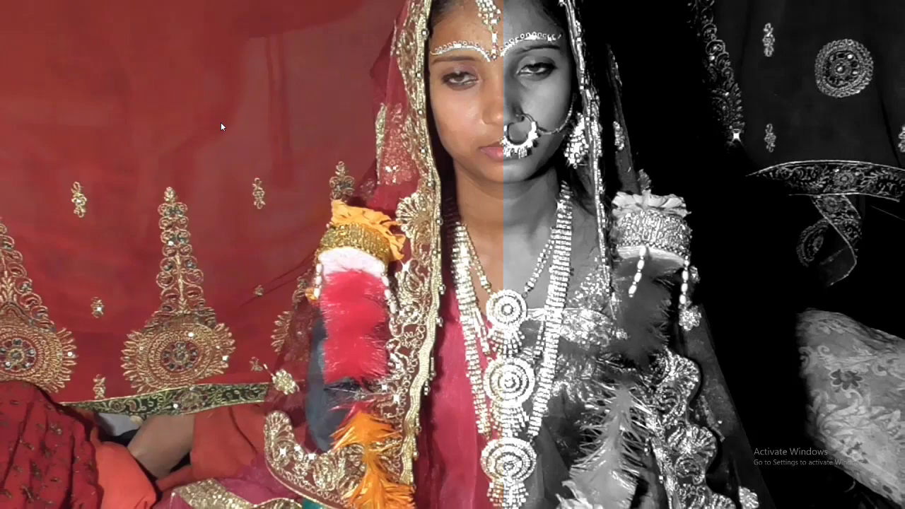
{"action": "double_click", "coordinate": [221, 122]}
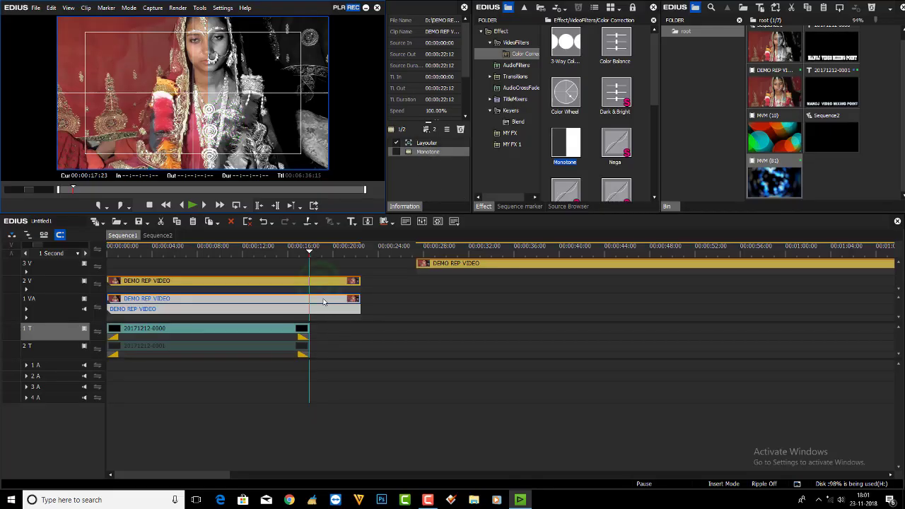
Give the 2 V clip's cropped edge a 20 px soft edge in the Layouter
{"action": "left_click", "coordinate": [319, 282]}
{"action": "left_click", "coordinate": [430, 141]}
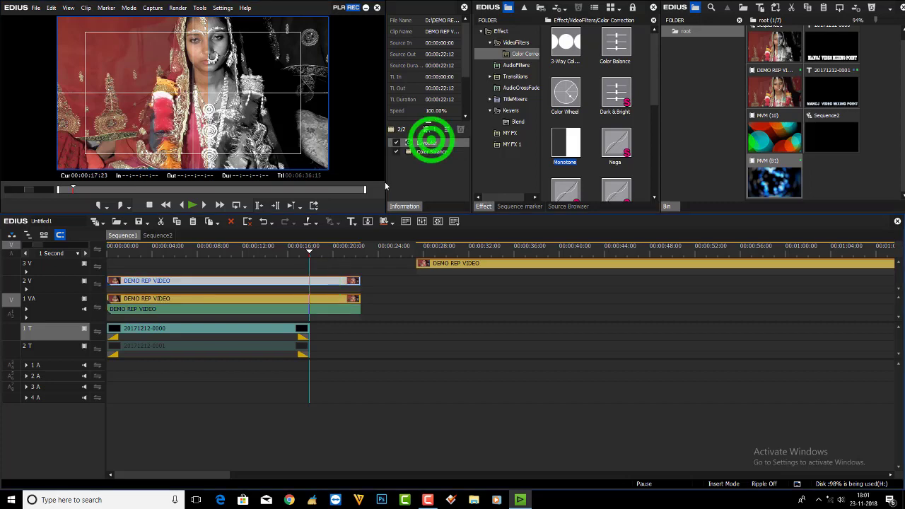
{"action": "double_click", "coordinate": [431, 142]}
{"action": "left_click", "coordinate": [897, 128]}
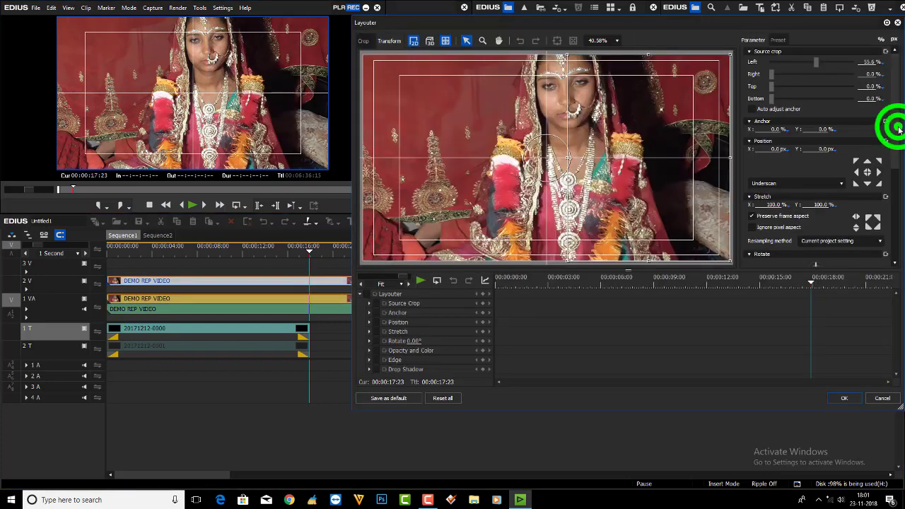
{"action": "left_click_drag", "start_coordinate": [899, 129], "coordinate": [898, 220]}
{"action": "left_click", "coordinate": [758, 189]}
{"action": "left_click", "coordinate": [863, 190]}
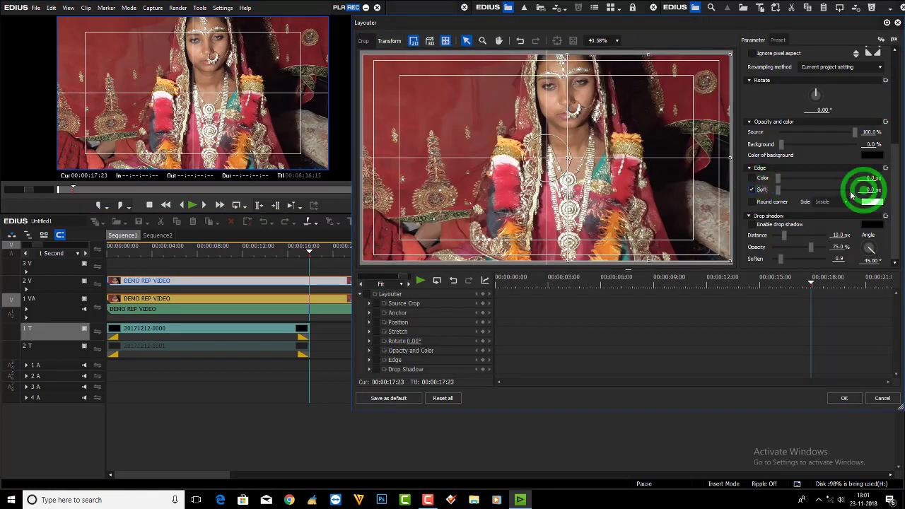
{"action": "double_click", "coordinate": [863, 190]}
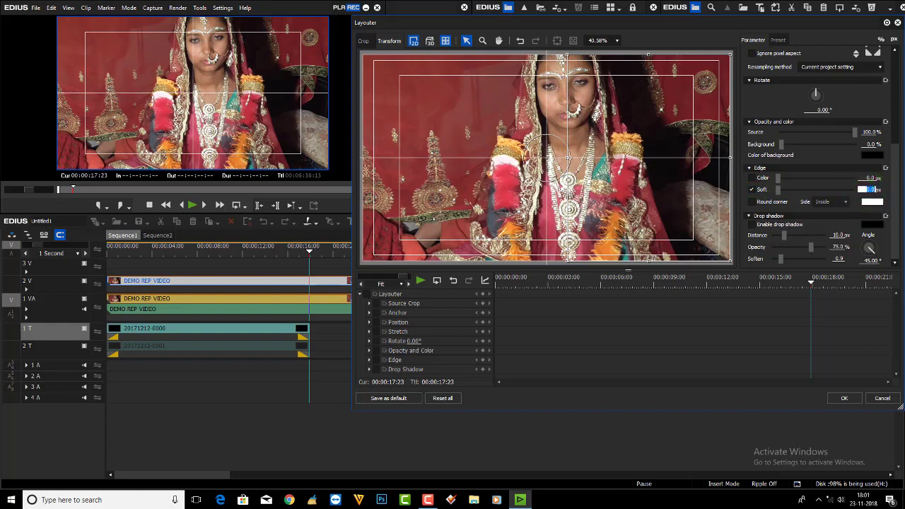
{"action": "left_click", "coordinate": [844, 398]}
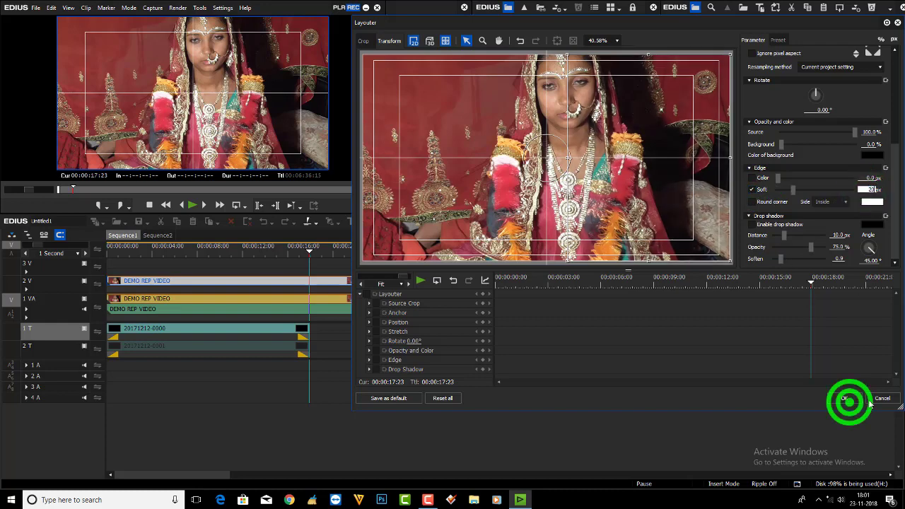
Play the soft-edged split comparison full screen and stop at 00:00:21:15
{"action": "left_click", "coordinate": [115, 96]}
{"action": "double_click", "coordinate": [115, 96]}
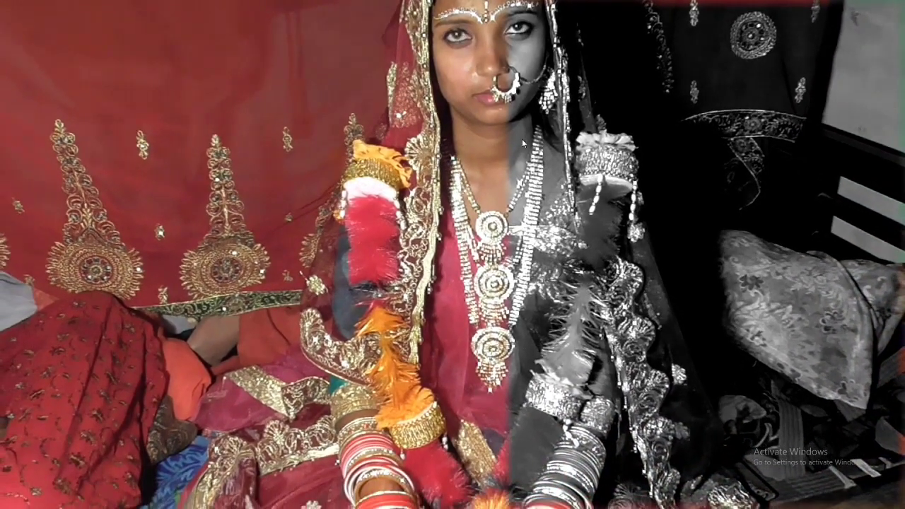
{"action": "left_click", "coordinate": [521, 262]}
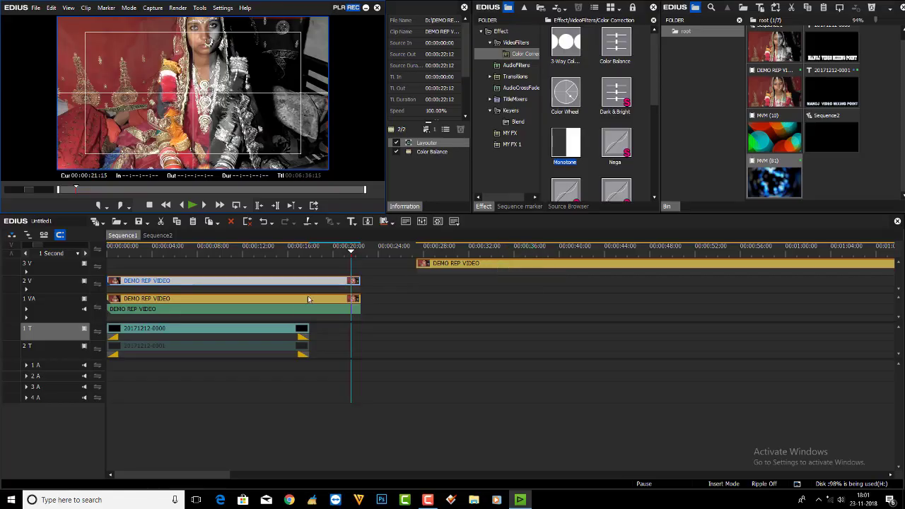
Turn off the soft edge of the 2 V clip in the Layouter
{"action": "left_click", "coordinate": [334, 302]}
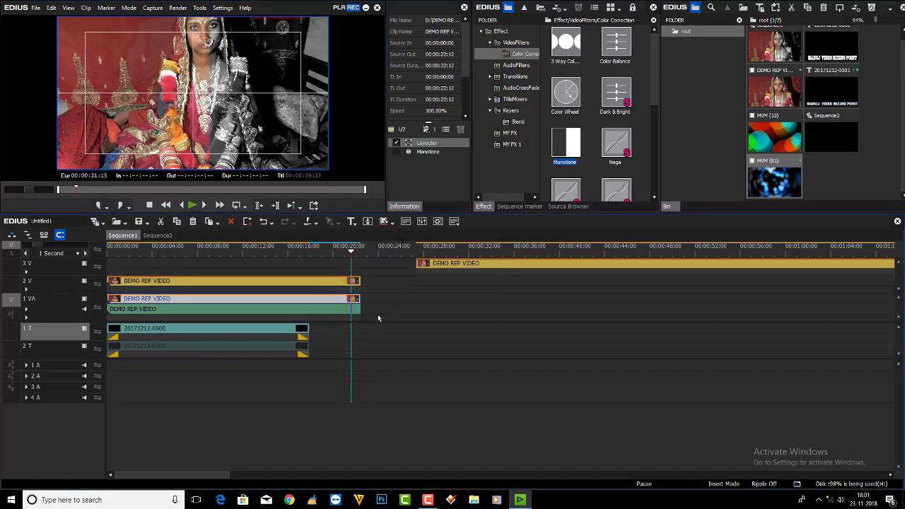
{"action": "left_click", "coordinate": [352, 282]}
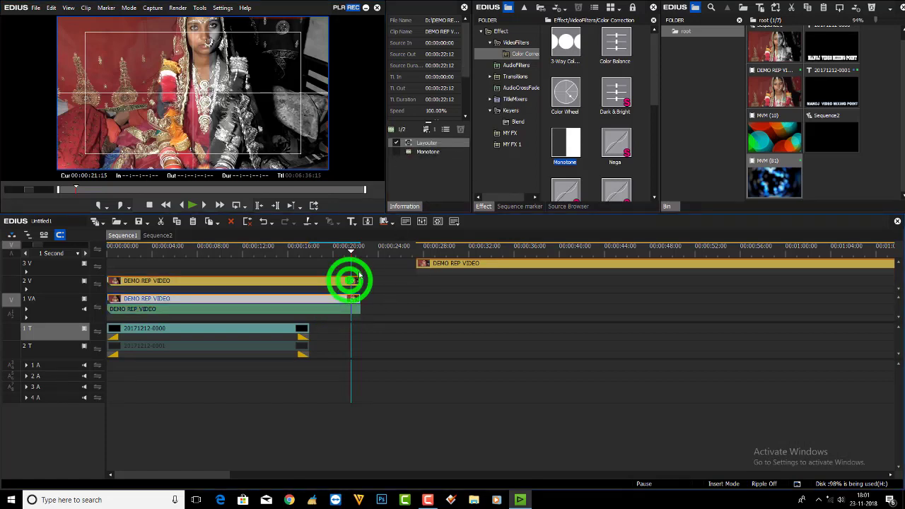
{"action": "double_click", "coordinate": [427, 143]}
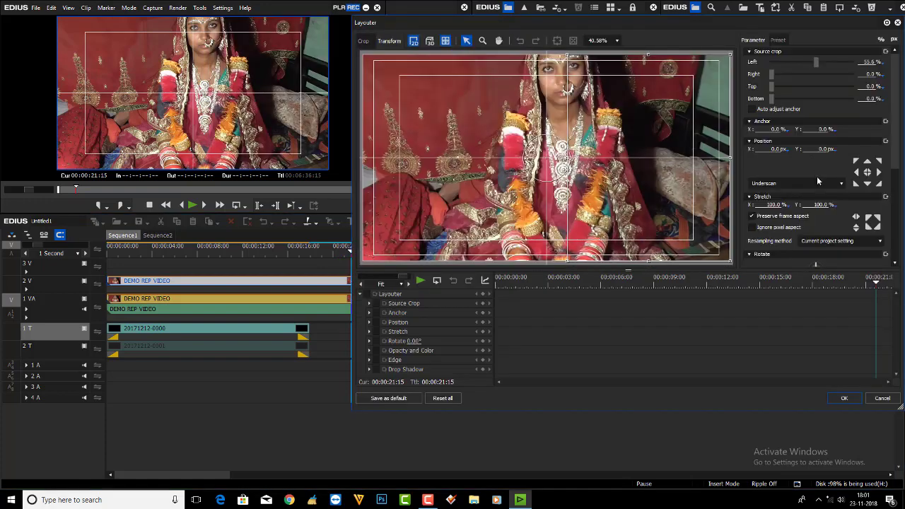
{"action": "left_click_drag", "start_coordinate": [892, 111], "coordinate": [894, 203]}
{"action": "left_click", "coordinate": [752, 189]}
{"action": "left_click", "coordinate": [753, 190]}
{"action": "left_click", "coordinate": [845, 398]}
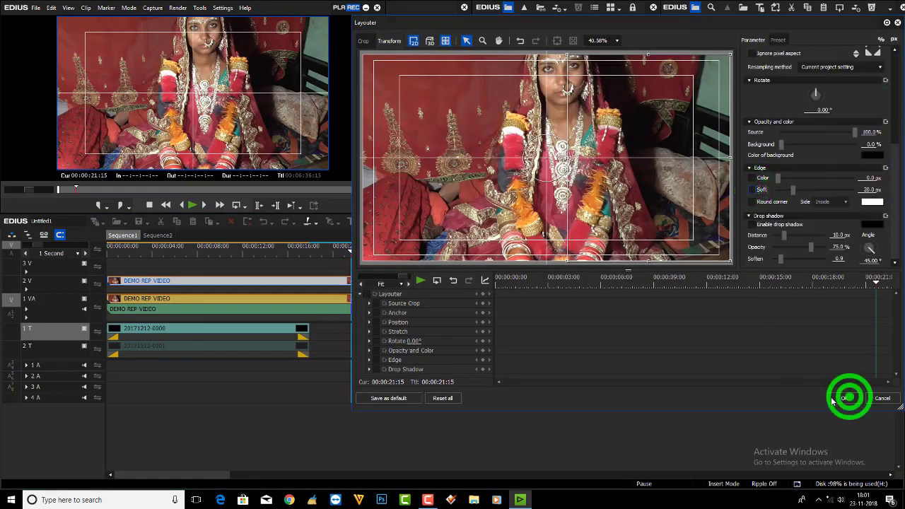
Re-enable the Monotone filter on the DEMO REP VIDEO clip on 1 VA
{"action": "left_click", "coordinate": [234, 236]}
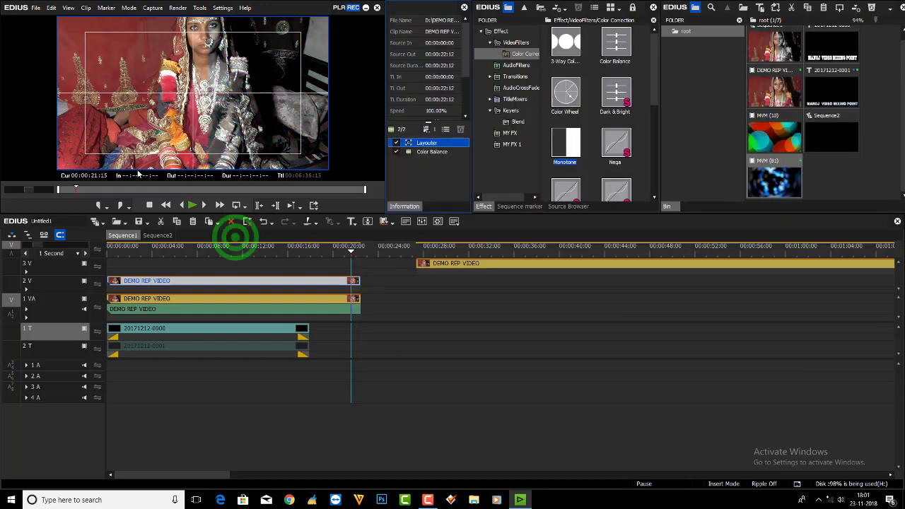
{"action": "left_click", "coordinate": [241, 304]}
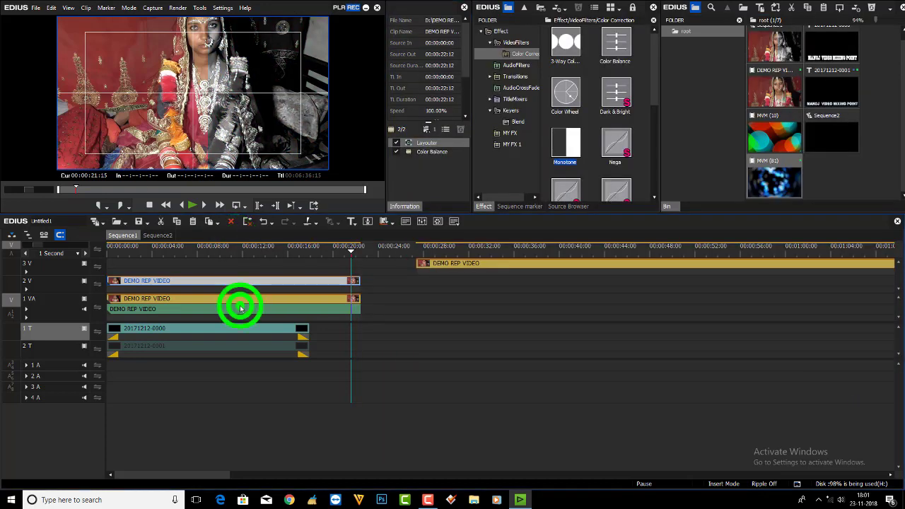
{"action": "left_click", "coordinate": [252, 308]}
{"action": "left_click", "coordinate": [249, 299]}
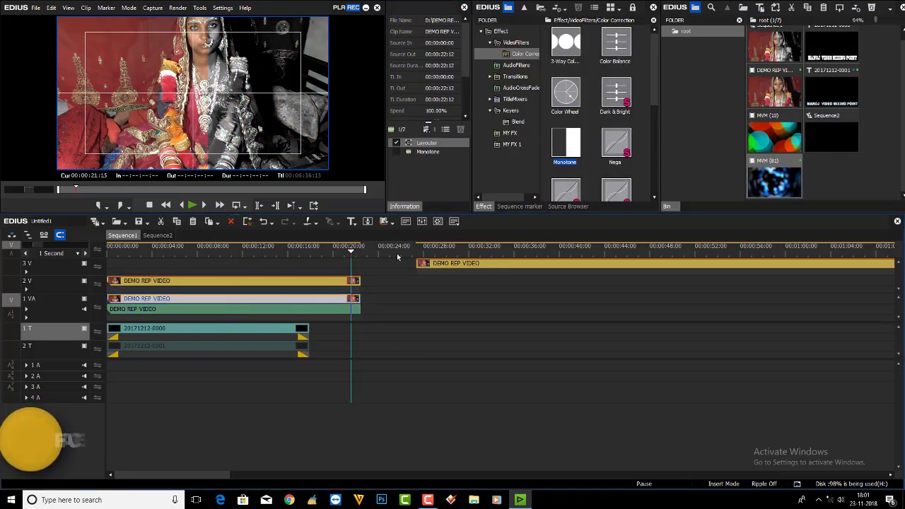
{"action": "left_click", "coordinate": [397, 152]}
Compare the 2 V clip at 00:00:14:12 with Color Balance off and on, and inspect the Monotone split full screen
{"action": "left_click", "coordinate": [270, 251]}
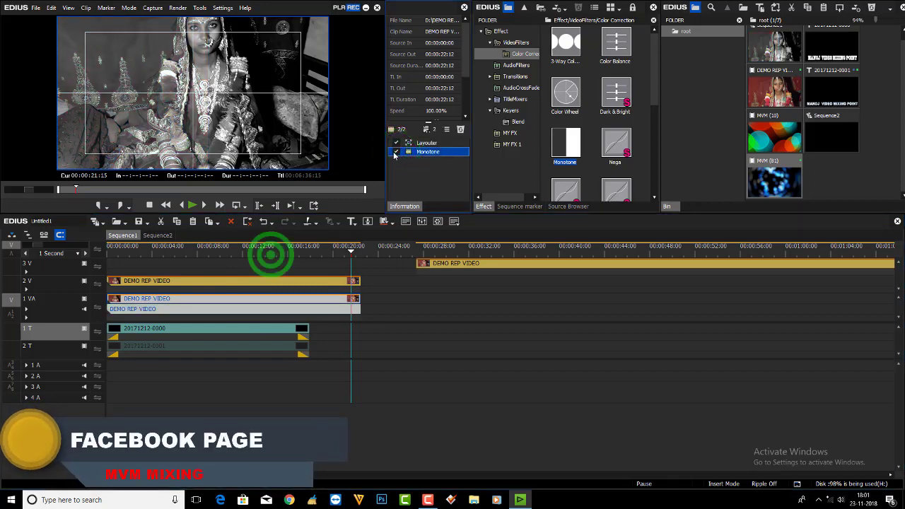
{"action": "left_click", "coordinate": [272, 298]}
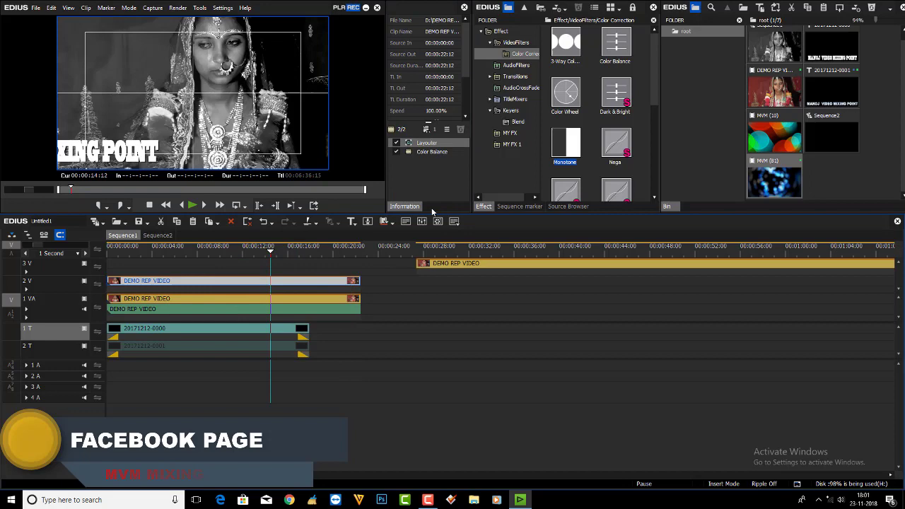
{"action": "left_click", "coordinate": [397, 152]}
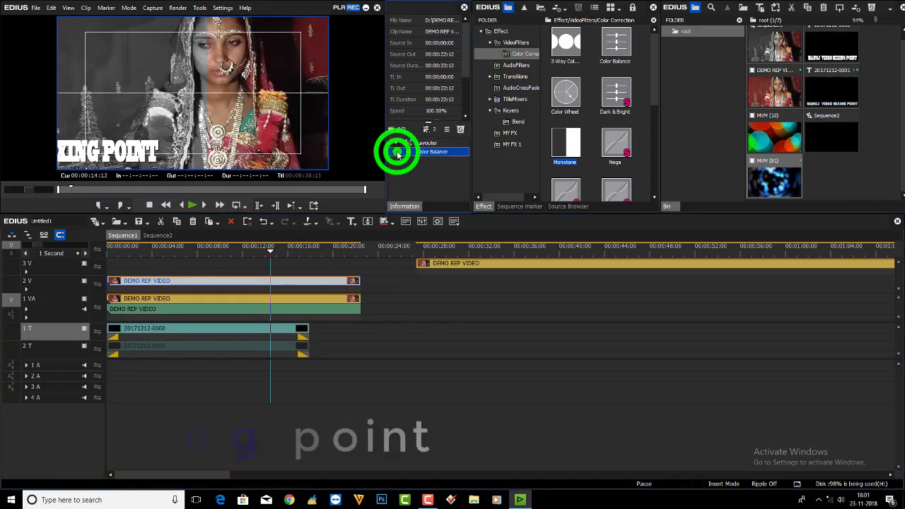
{"action": "left_click", "coordinate": [397, 152]}
{"action": "left_click", "coordinate": [397, 152]}
{"action": "left_click", "coordinate": [397, 152]}
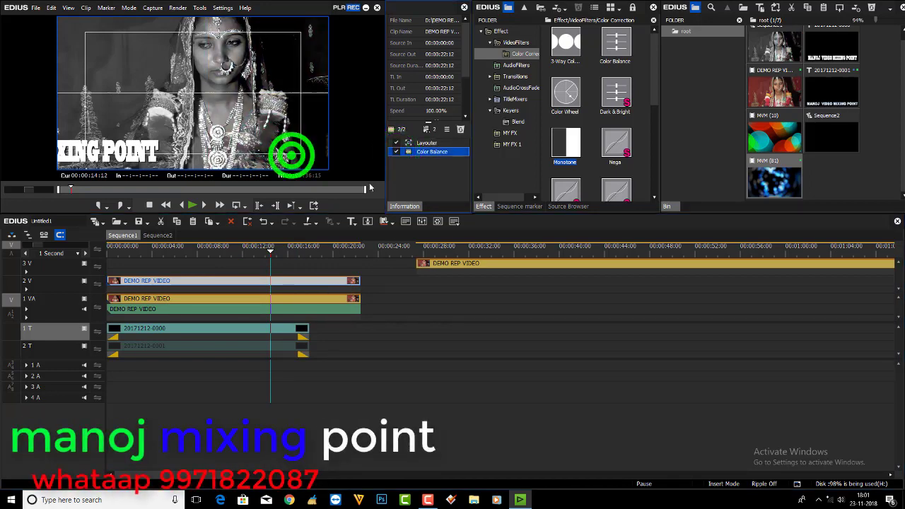
{"action": "double_click", "coordinate": [291, 155]}
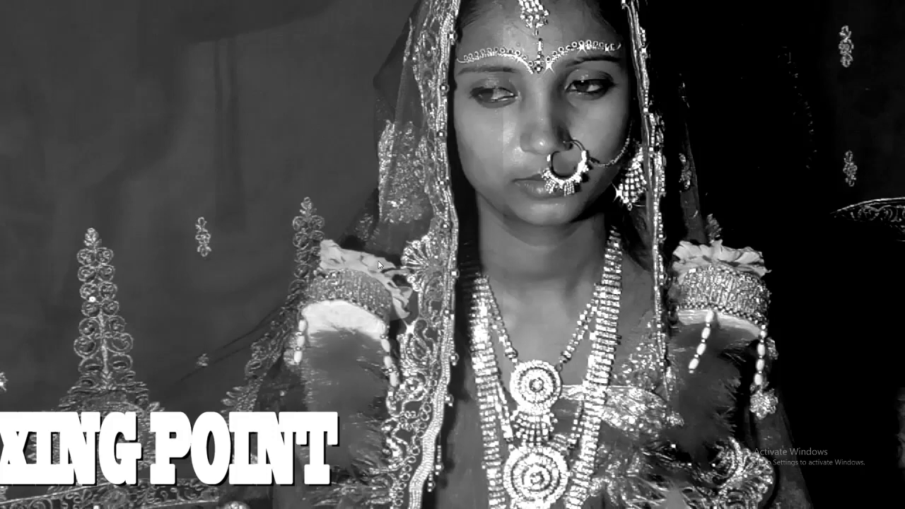
{"action": "left_click", "coordinate": [227, 285]}
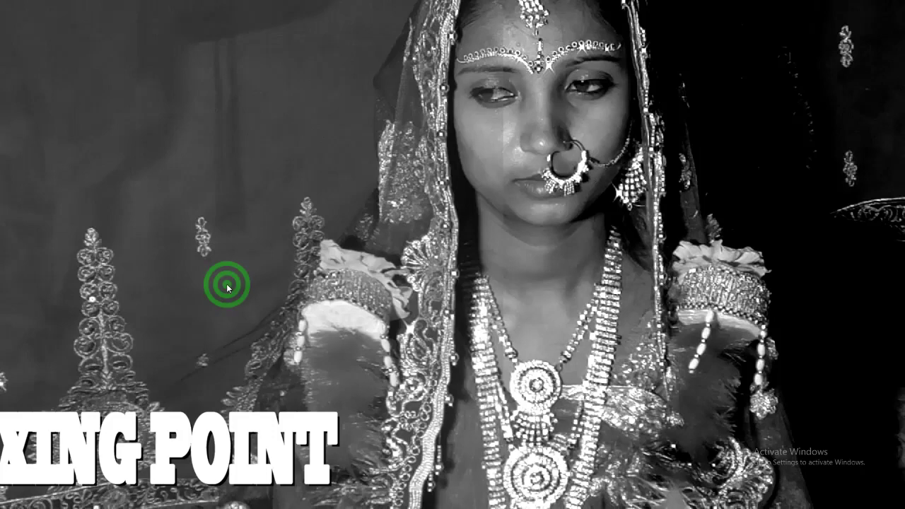
{"action": "key", "text": "Escape"}
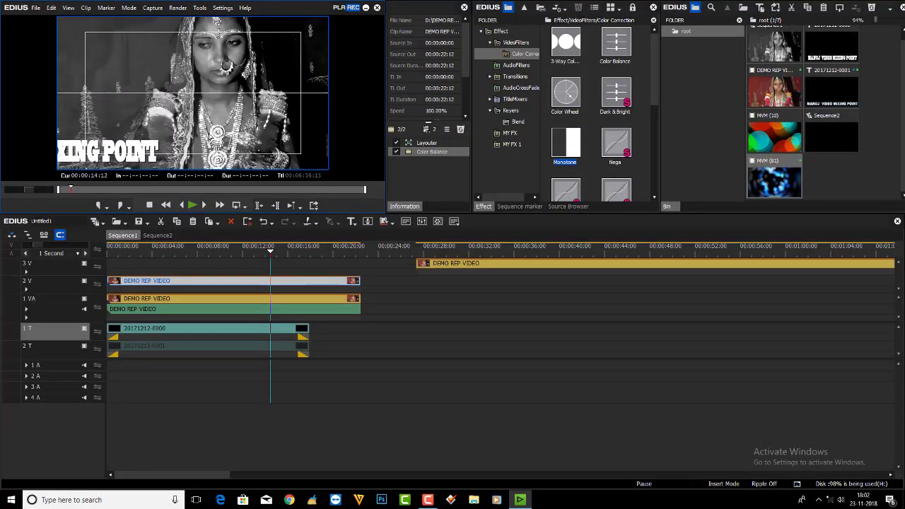
Reset the left source crop of the clip on 3 V to 0 % in the Layouter, with the timeline cursor at 00:00:34:00
{"action": "left_click", "coordinate": [491, 243]}
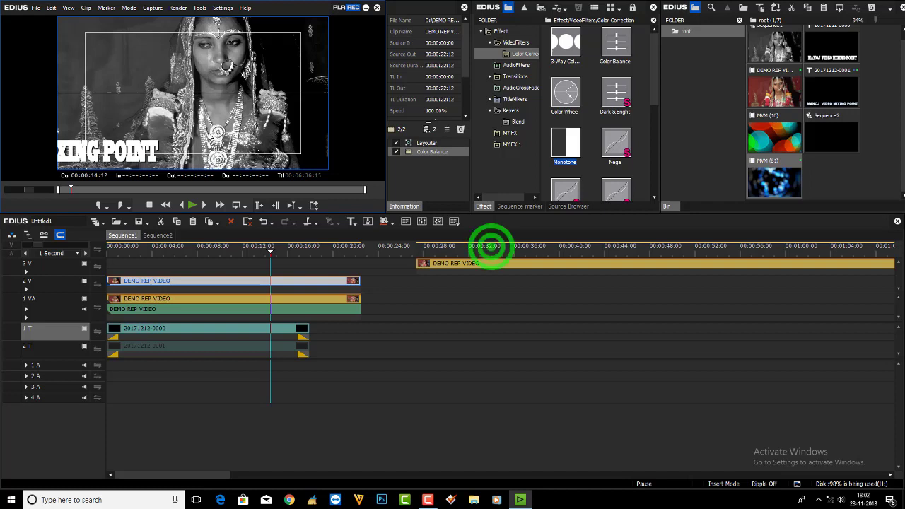
{"action": "left_click", "coordinate": [507, 271]}
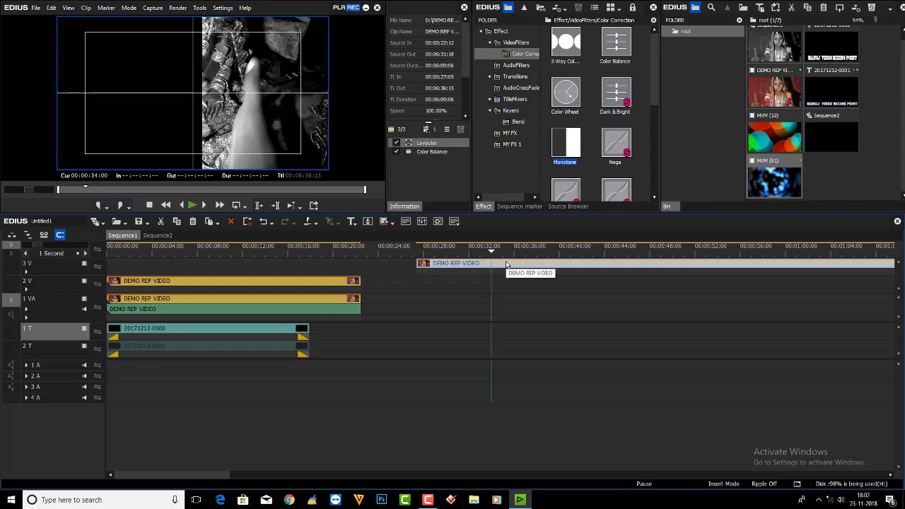
{"action": "key", "text": "F7"}
{"action": "left_click_drag", "start_coordinate": [815, 63], "coordinate": [736, 84]}
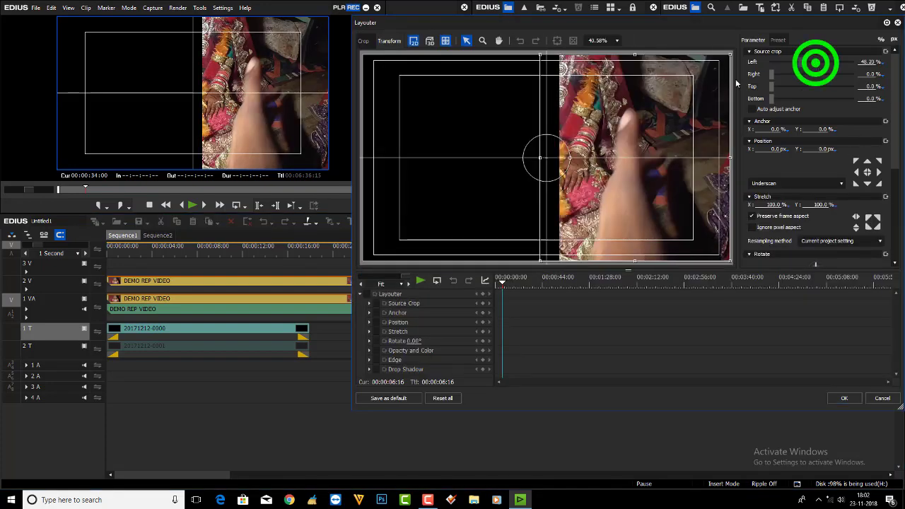
{"action": "left_click", "coordinate": [848, 400]}
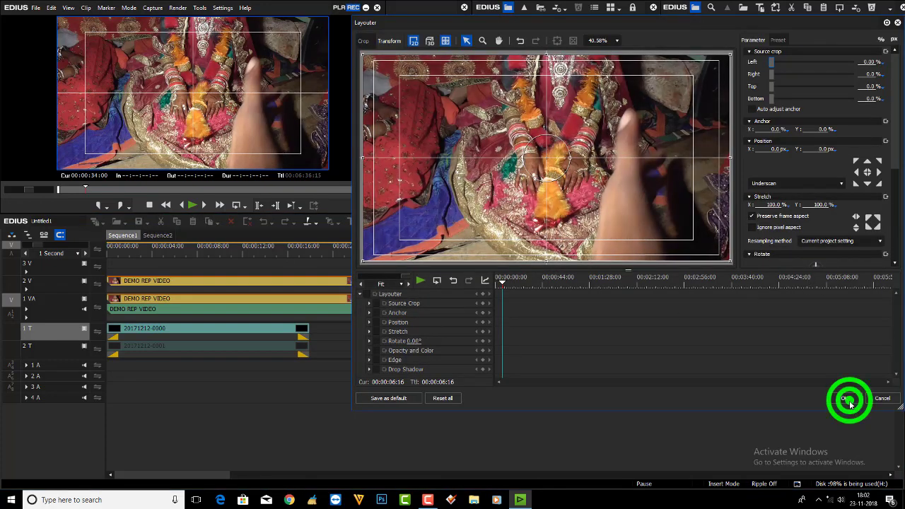
Play the 3 V clip with the Color Balance split preview showing black-and-white beside the original, and accept the existing filter settings
{"action": "double_click", "coordinate": [424, 148]}
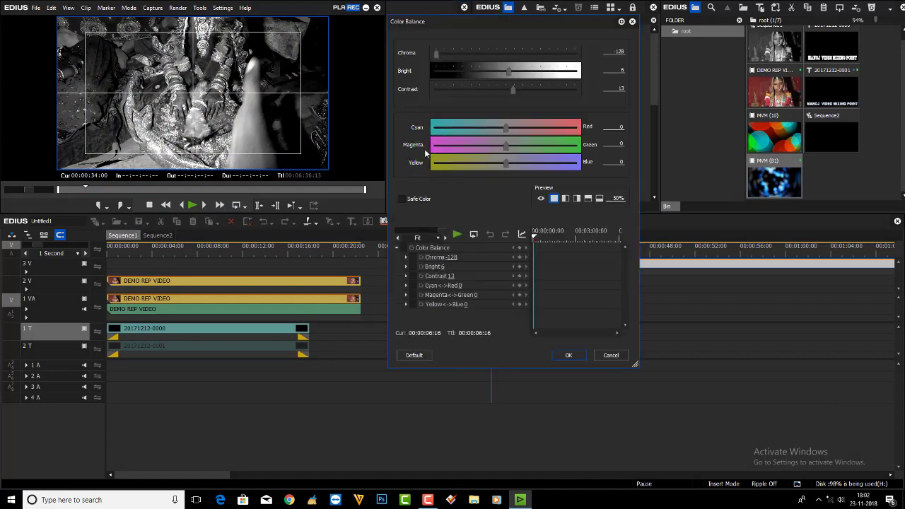
{"action": "left_click", "coordinate": [565, 198]}
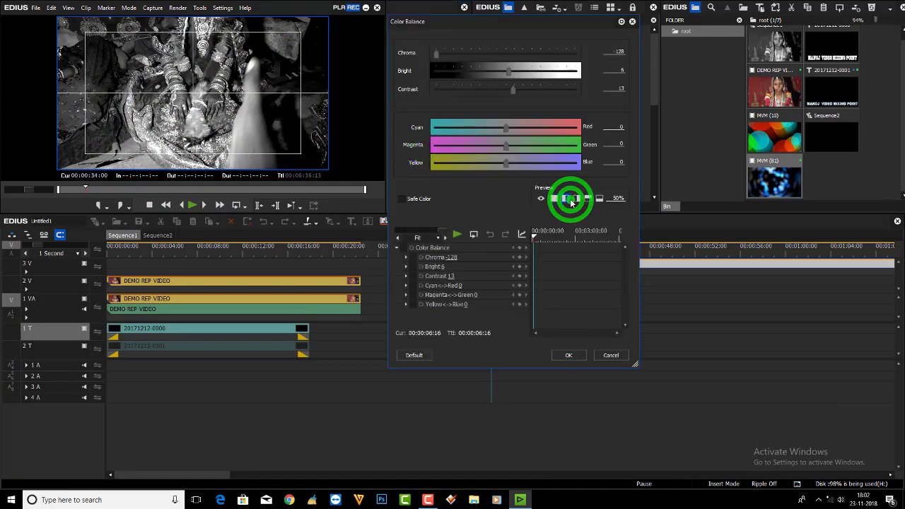
{"action": "left_click_drag", "start_coordinate": [530, 238], "coordinate": [543, 238]}
{"action": "left_click", "coordinate": [459, 234]}
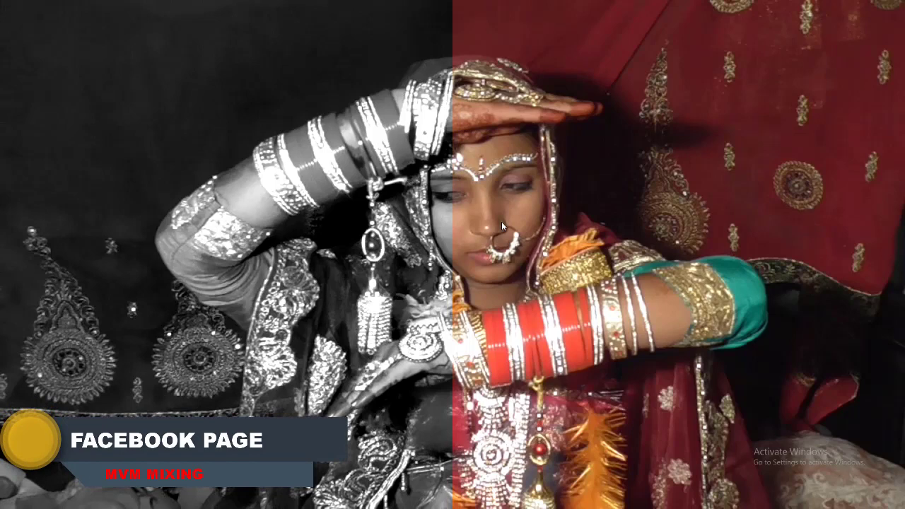
{"action": "left_click", "coordinate": [267, 281]}
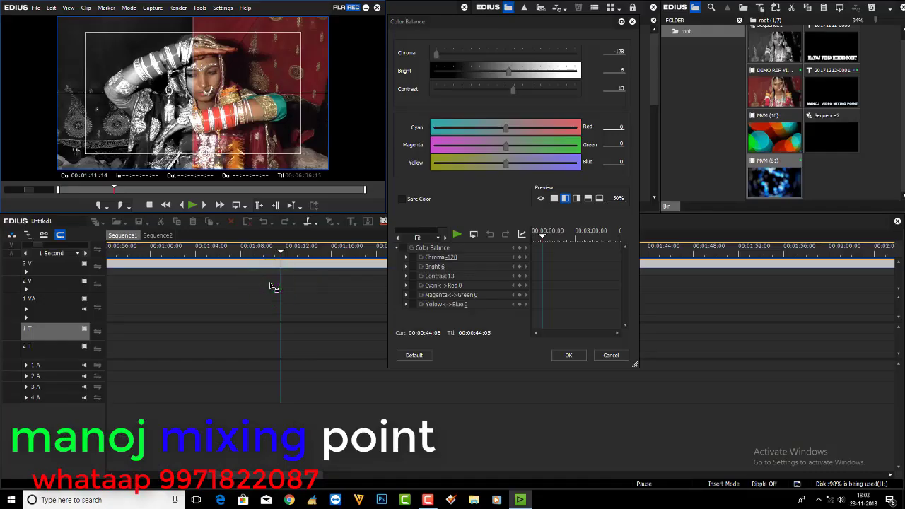
{"action": "left_click", "coordinate": [568, 355]}
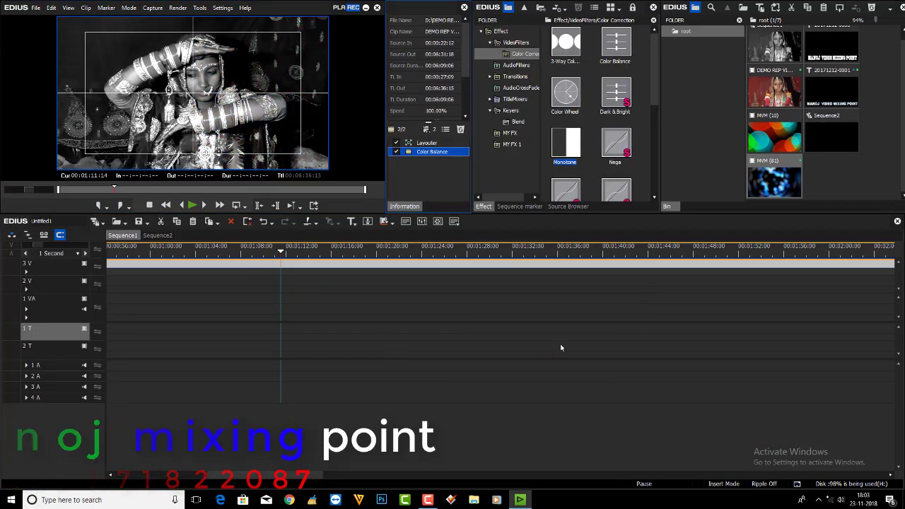
Compare the vertical and horizontal split previews of Color Balance on the 3 V clip, viewing the horizontal split full screen
{"action": "left_click", "coordinate": [425, 155]}
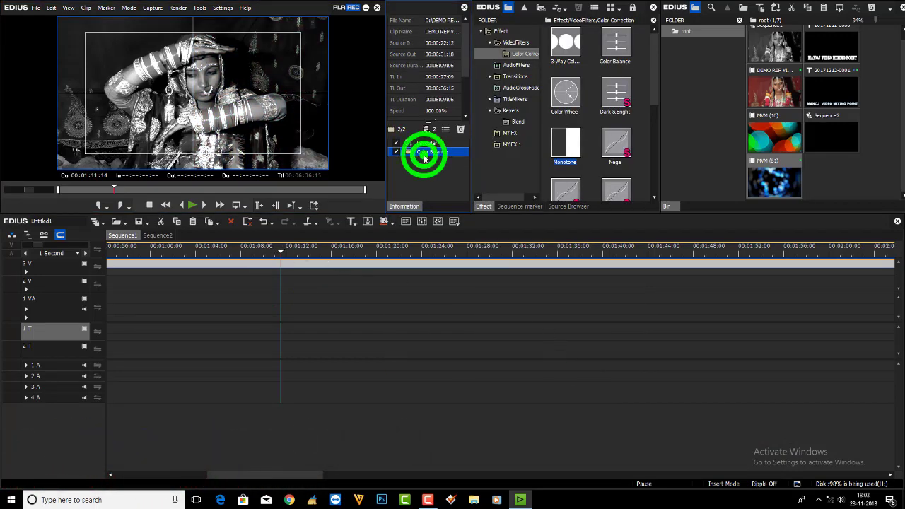
{"action": "double_click", "coordinate": [424, 155]}
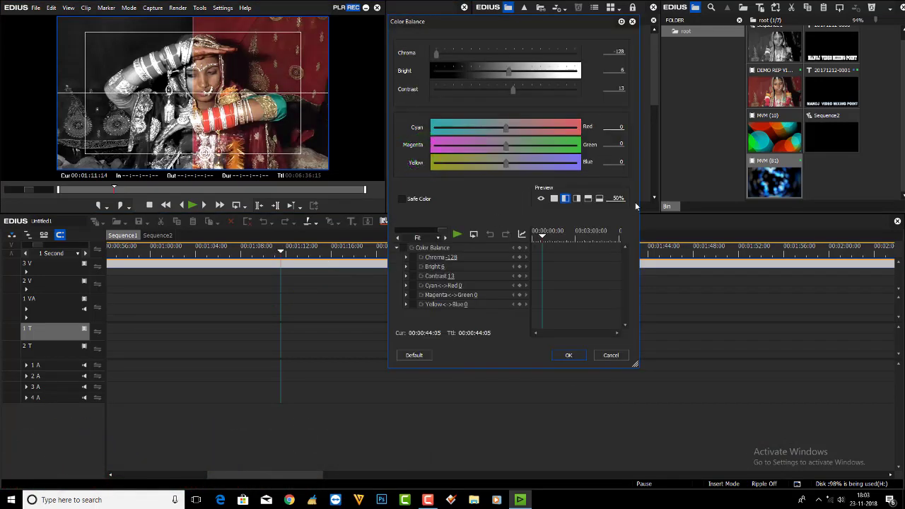
{"action": "left_click", "coordinate": [578, 198]}
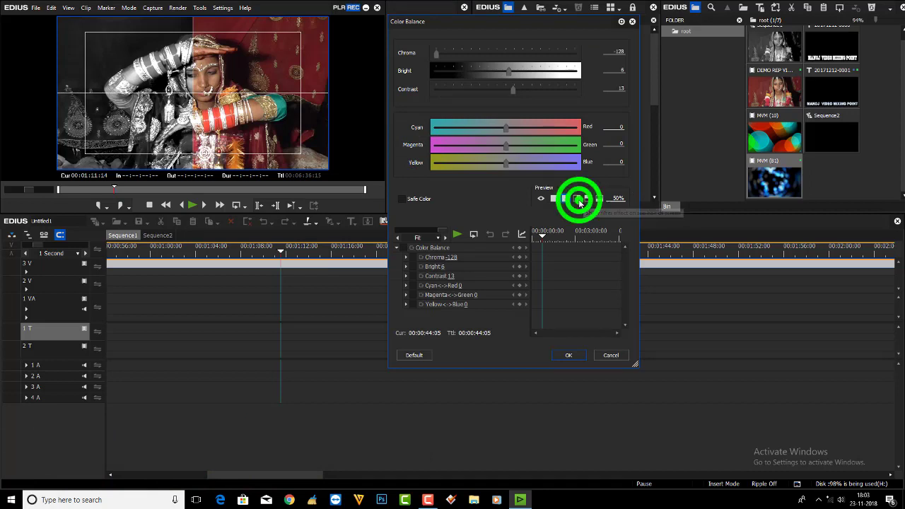
{"action": "left_click", "coordinate": [590, 198]}
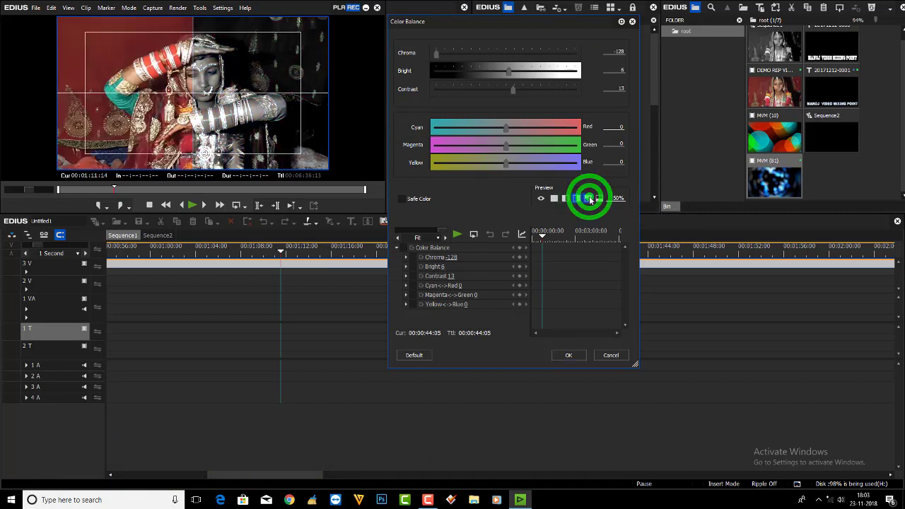
{"action": "double_click", "coordinate": [190, 146]}
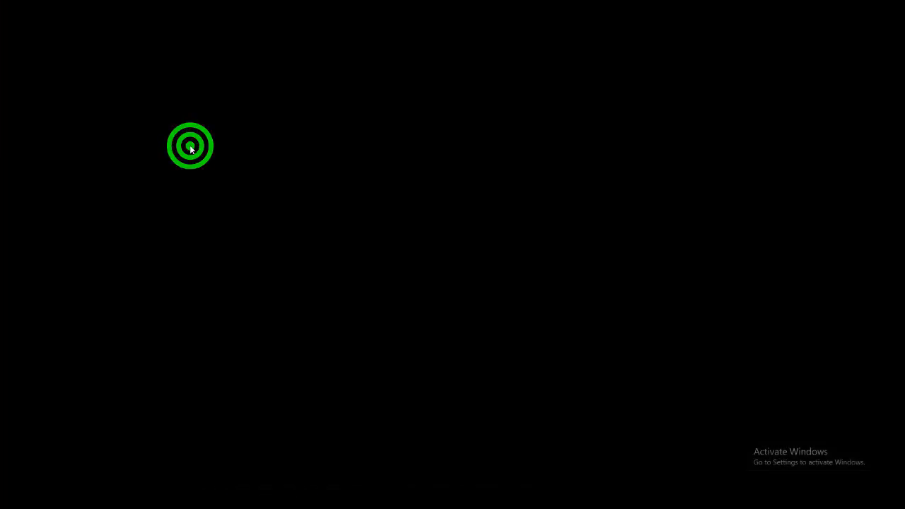
{"action": "double_click", "coordinate": [191, 147]}
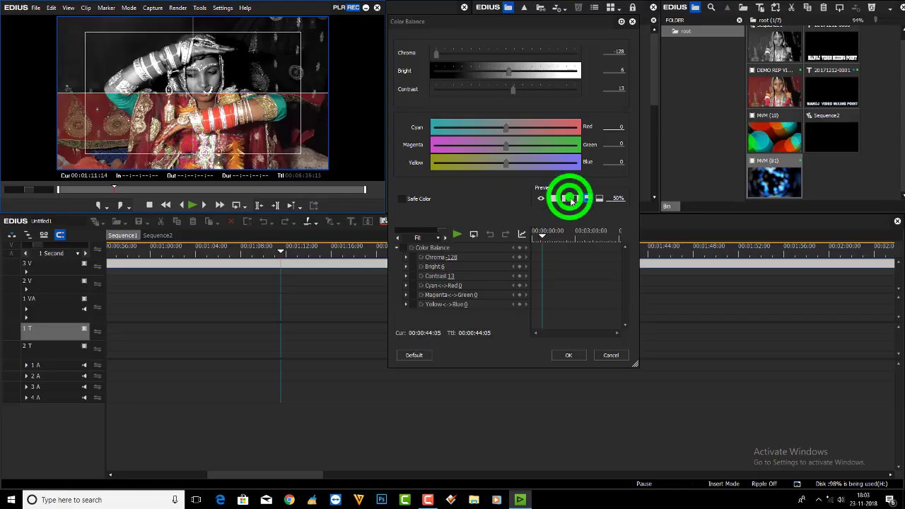
View the Color Balance split with the black-and-white left half full screen and accept the existing filter settings
{"action": "left_click", "coordinate": [187, 121]}
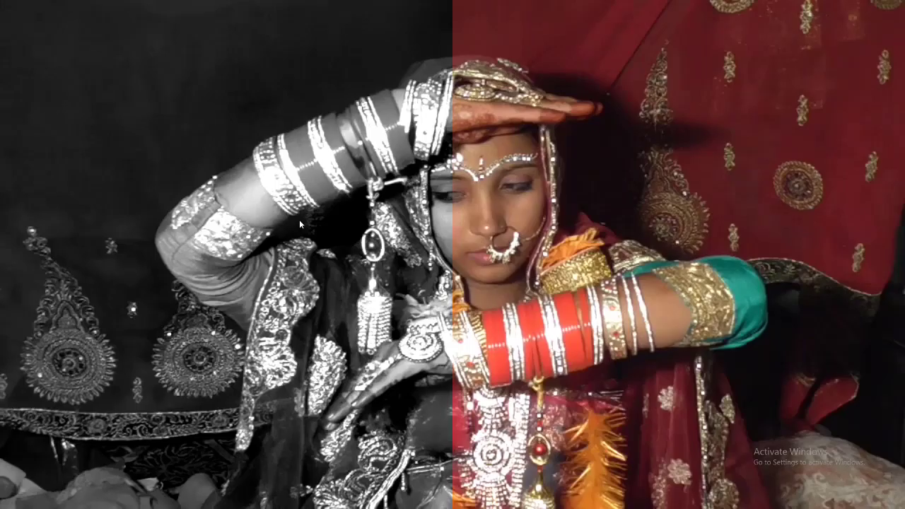
{"action": "double_click", "coordinate": [365, 209]}
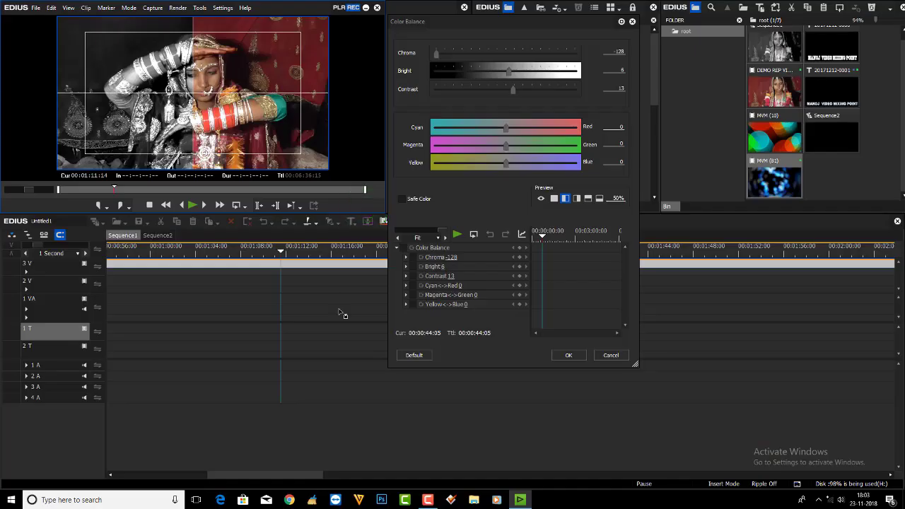
{"action": "left_click", "coordinate": [564, 355]}
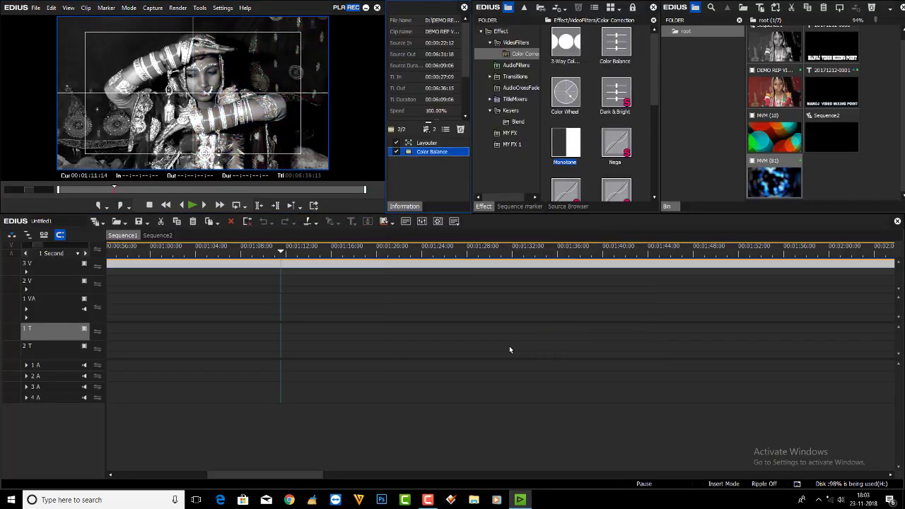
Look at the title composite in Sequence2 and return to Sequence1
{"action": "left_click", "coordinate": [156, 235]}
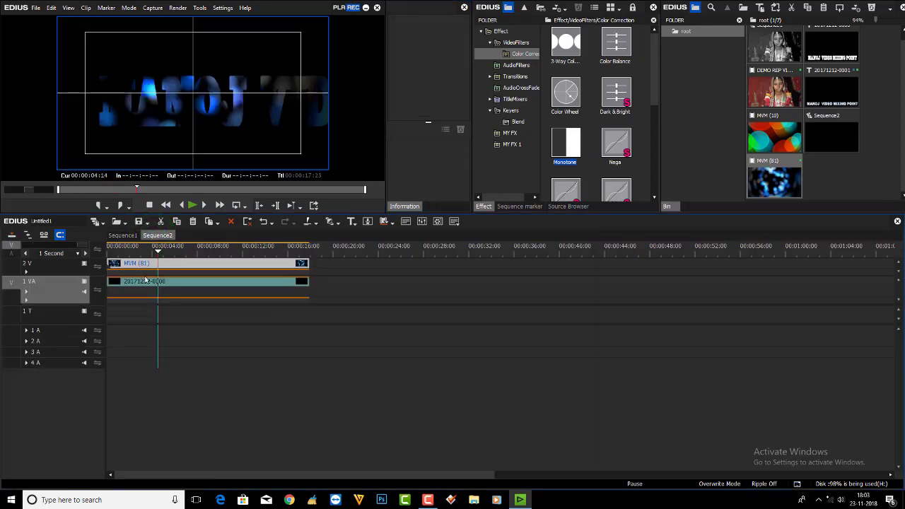
{"action": "left_click", "coordinate": [122, 234]}
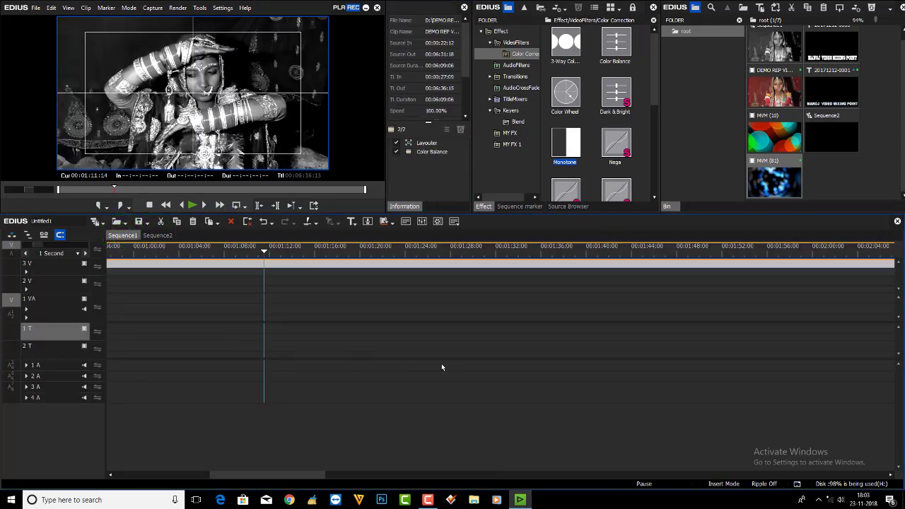
Minimize EDIUS, refresh the desktop, search Windows for "PRE" and launch Adobe Premiere Pro CC 2017
{"action": "left_click", "coordinate": [367, 10]}
{"action": "right_click", "coordinate": [231, 240]}
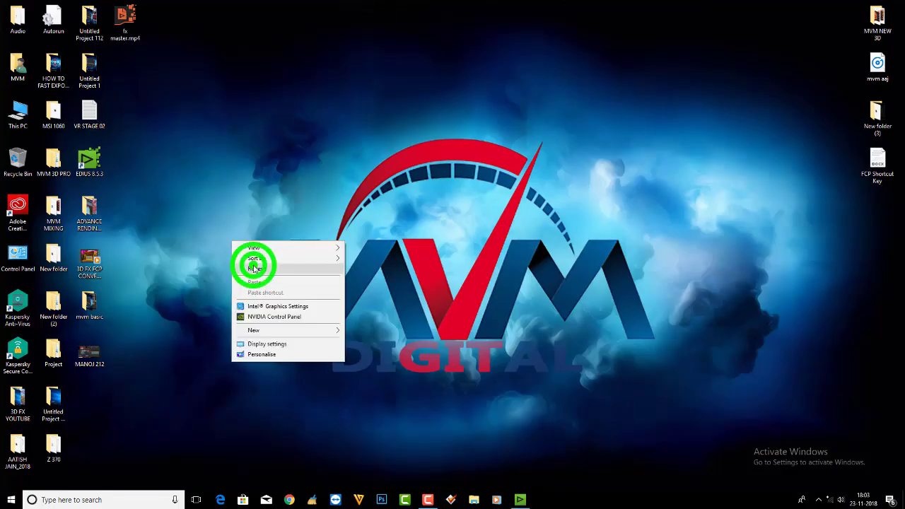
{"action": "left_click", "coordinate": [99, 499]}
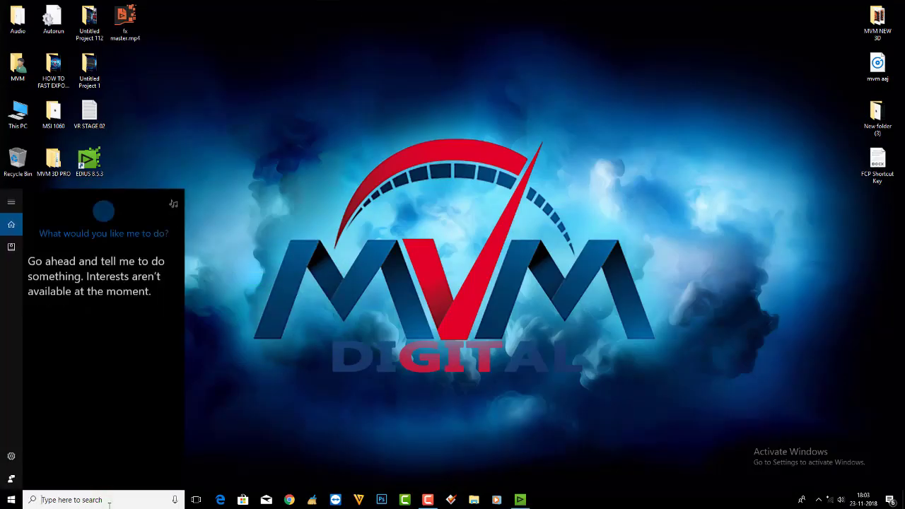
{"action": "type", "text": "PRE"}
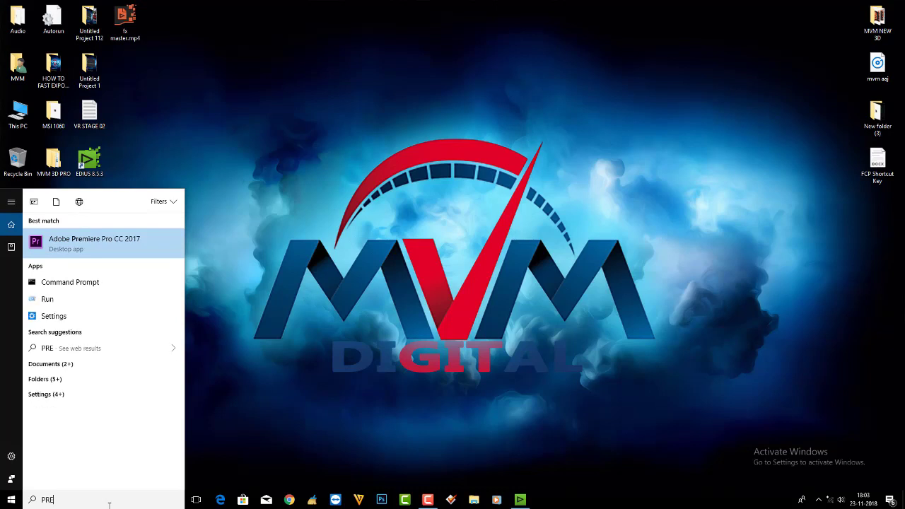
{"action": "left_click", "coordinate": [111, 243]}
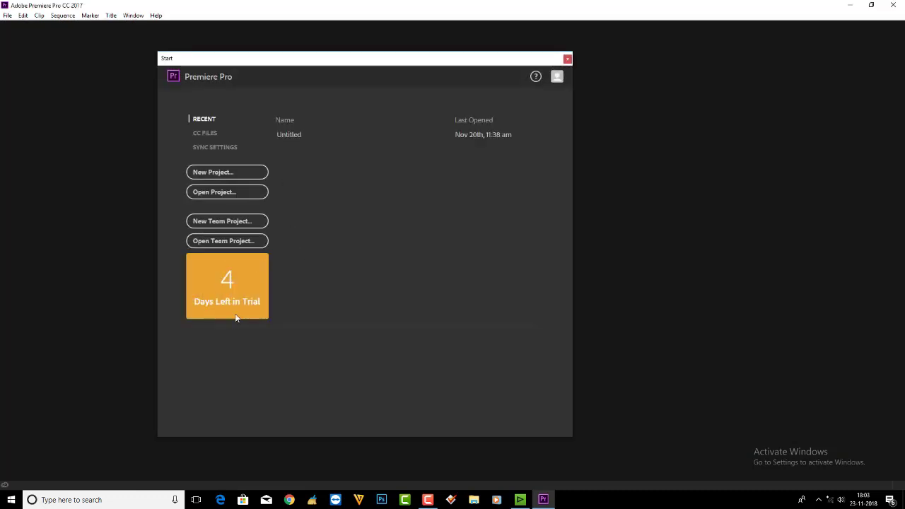
Start a new project and review its scratch disk locations and general settings
{"action": "left_click", "coordinate": [225, 174]}
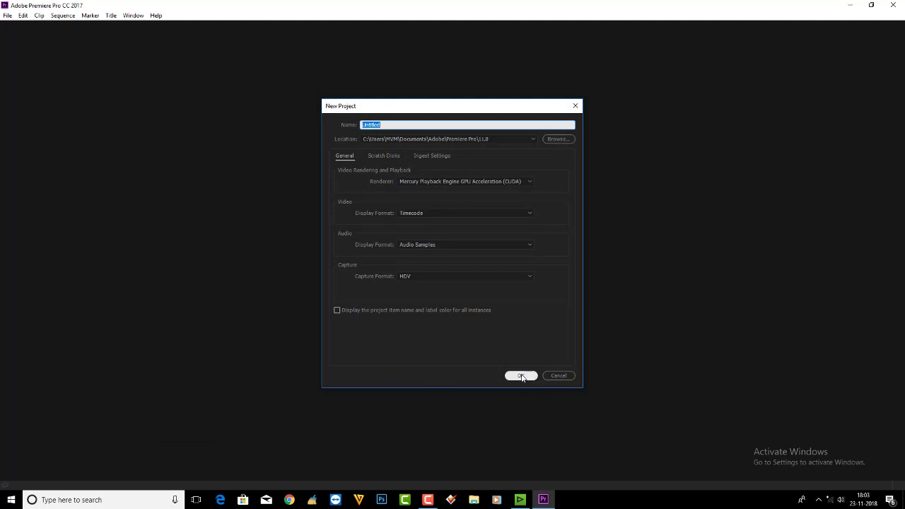
{"action": "left_click_drag", "start_coordinate": [395, 108], "coordinate": [226, 122]}
{"action": "left_click", "coordinate": [214, 170]}
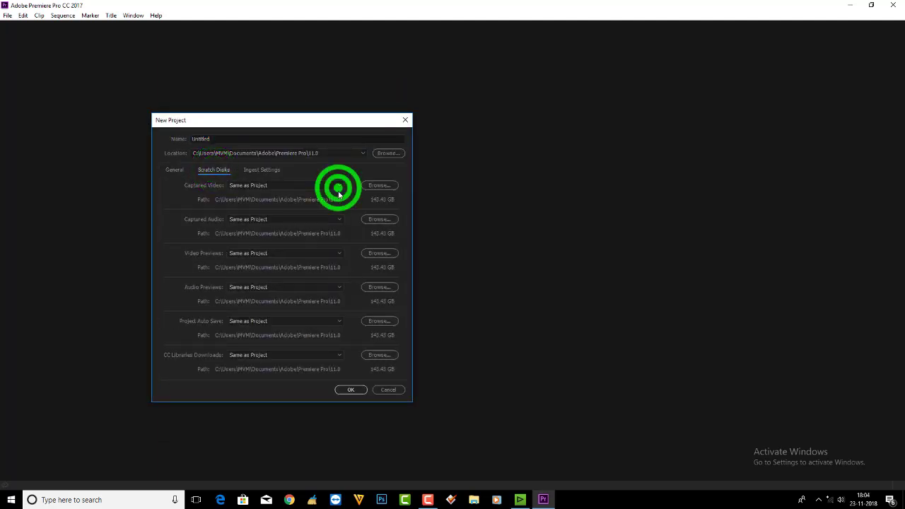
{"action": "left_click", "coordinate": [339, 188]}
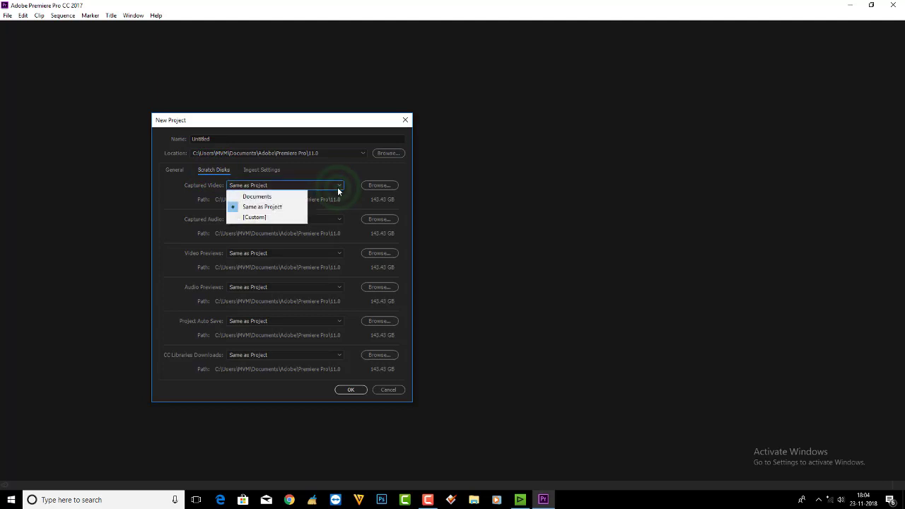
{"action": "left_click", "coordinate": [338, 188]}
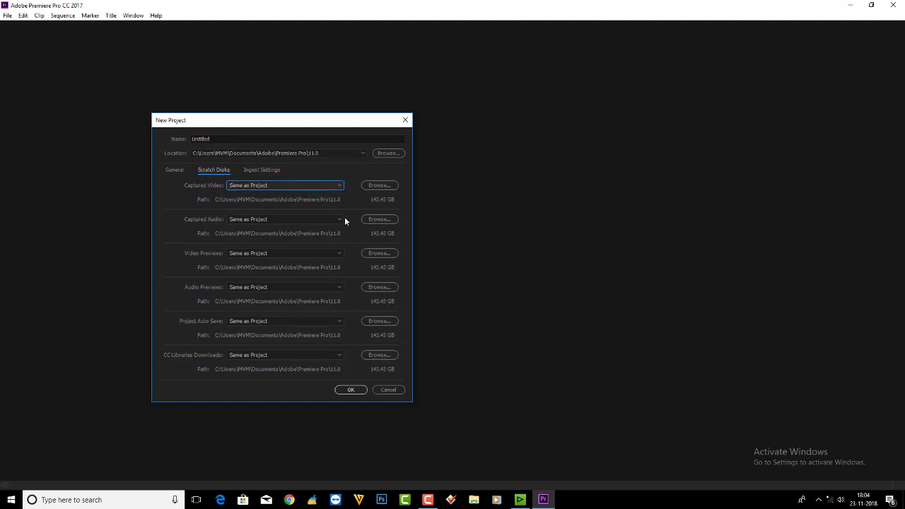
{"action": "left_click", "coordinate": [253, 169]}
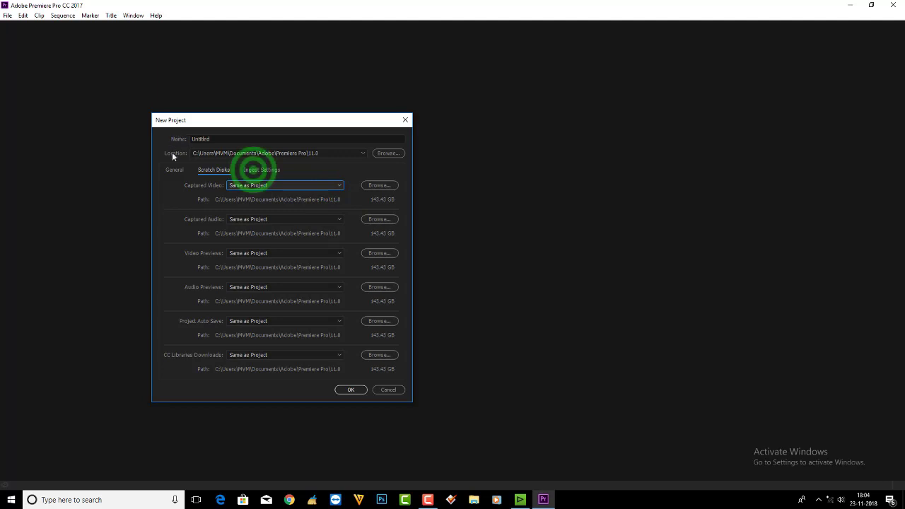
{"action": "left_click", "coordinate": [177, 172]}
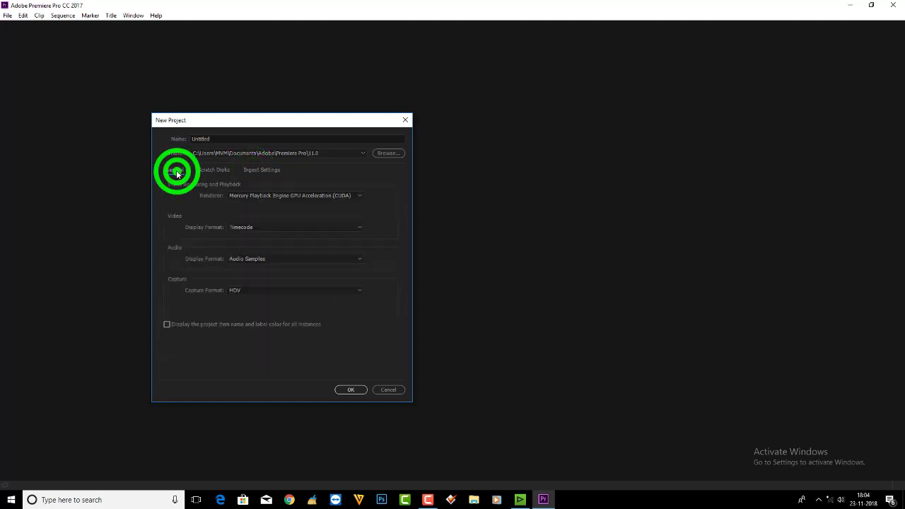
Keep HDV as the capture format and create the project as Untitled, overwriting the existing project file
{"action": "left_click", "coordinate": [293, 290]}
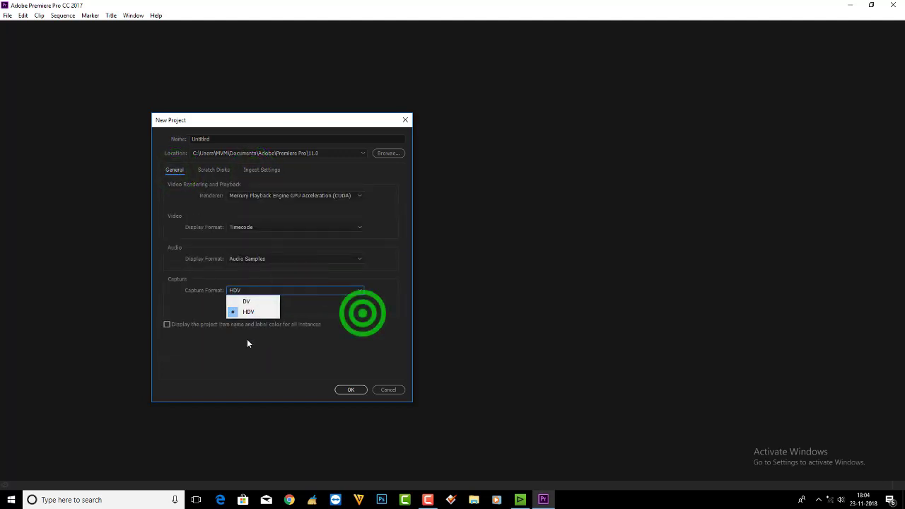
{"action": "left_click", "coordinate": [362, 314]}
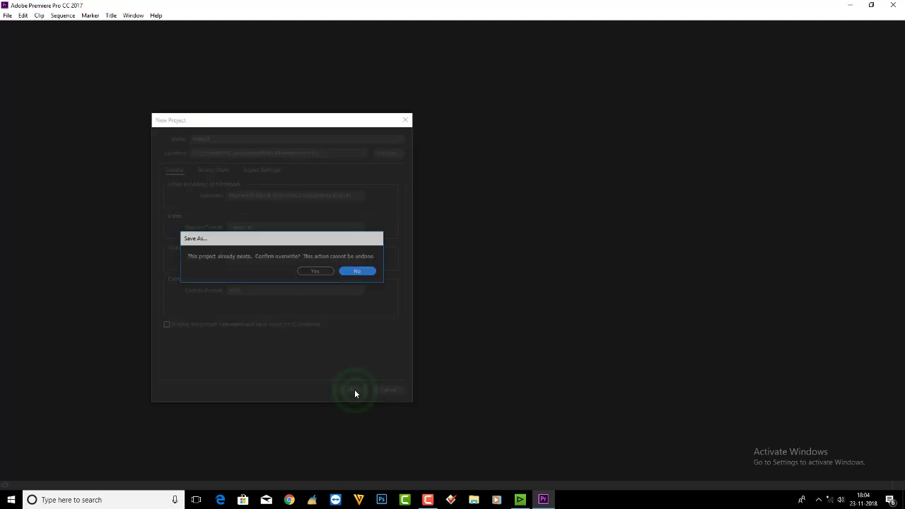
{"action": "left_click", "coordinate": [309, 271]}
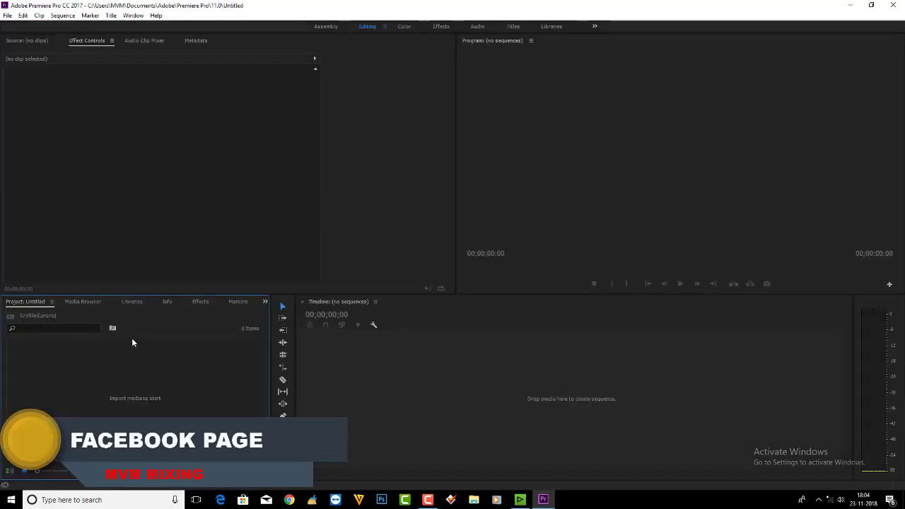
Browse the effects library, examining the 3D Motion group under Video Transitions
{"action": "left_click", "coordinate": [238, 302]}
{"action": "left_click", "coordinate": [174, 303]}
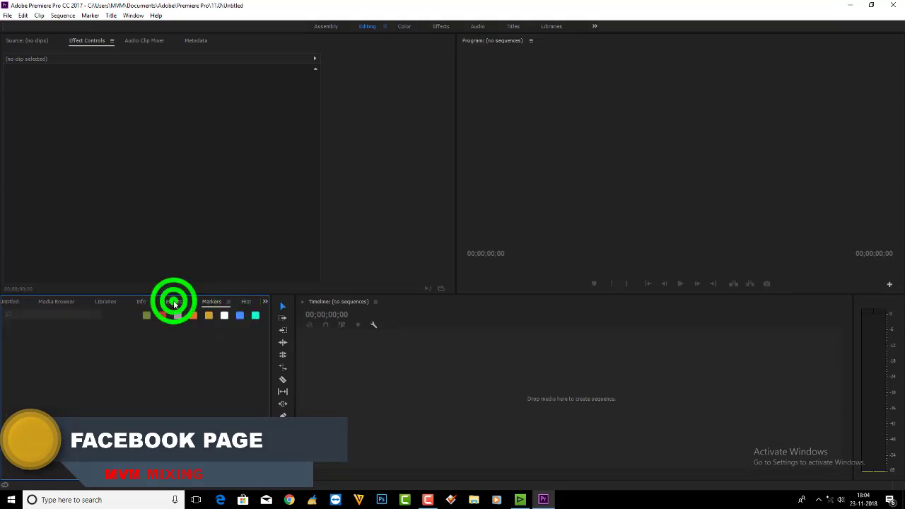
{"action": "left_click", "coordinate": [7, 374]}
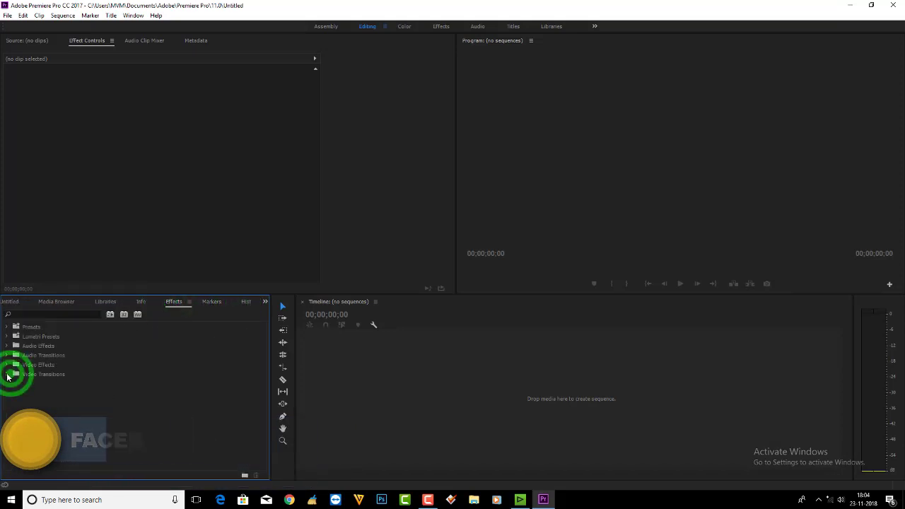
{"action": "left_click", "coordinate": [10, 383]}
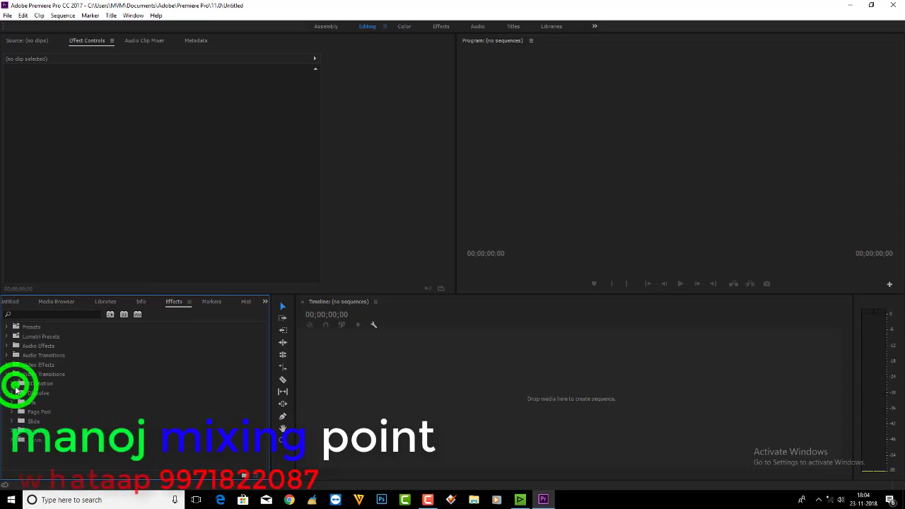
{"action": "left_click", "coordinate": [47, 404]}
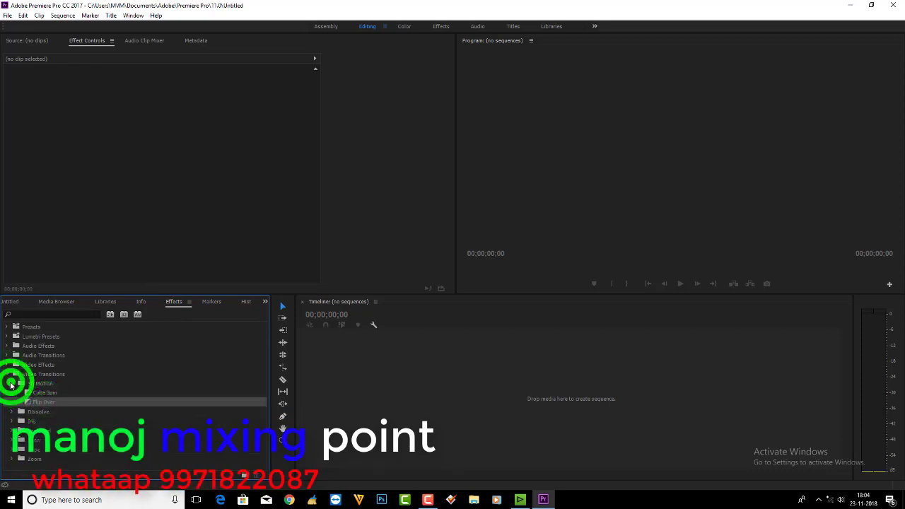
{"action": "left_click", "coordinate": [11, 384]}
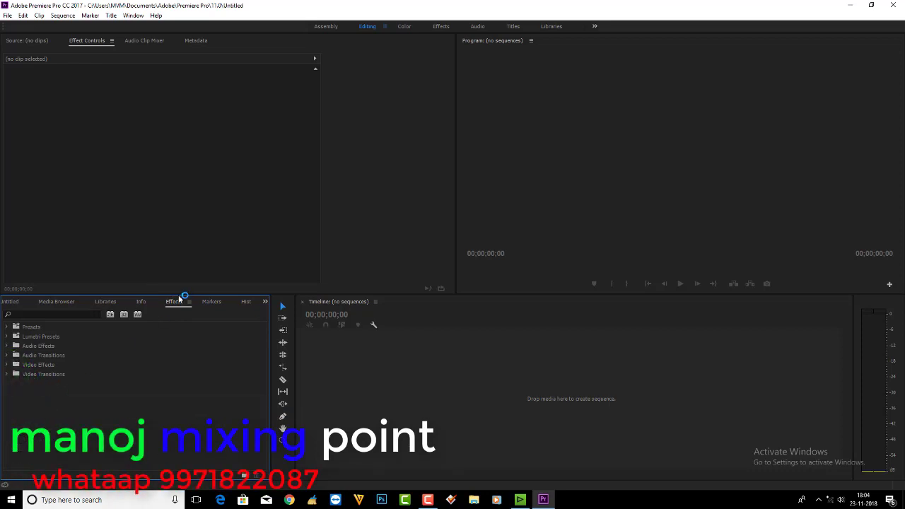
Import the DEMO REP VIDEO file from New Volume (D:) into the project
{"action": "left_click", "coordinate": [12, 301]}
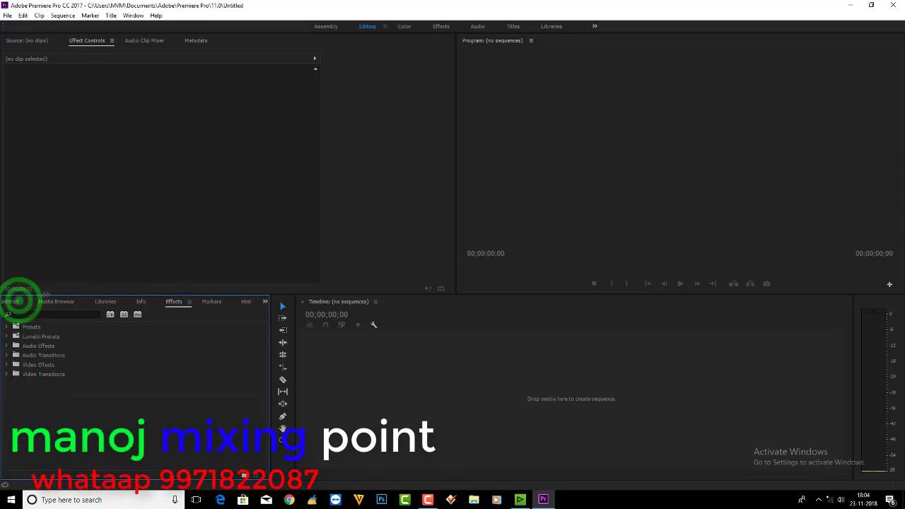
{"action": "left_click", "coordinate": [115, 384]}
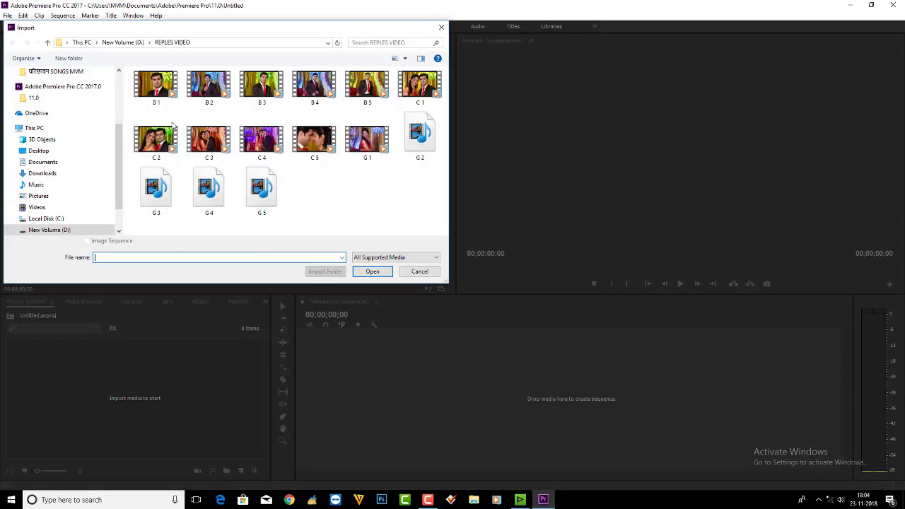
{"action": "left_click", "coordinate": [119, 193]}
{"action": "scroll", "coordinate": [113, 231], "scroll_direction": "down", "scroll_amount": 1}
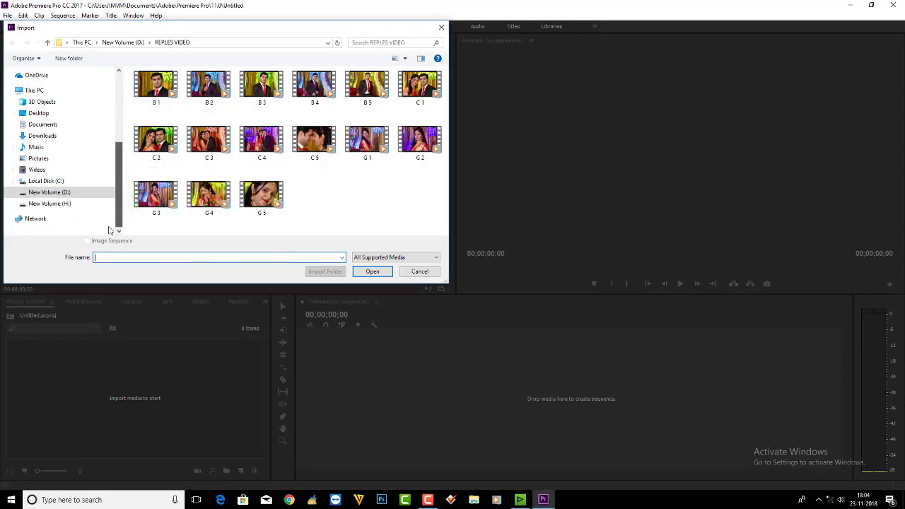
{"action": "left_click", "coordinate": [47, 43]}
{"action": "left_click", "coordinate": [216, 166]}
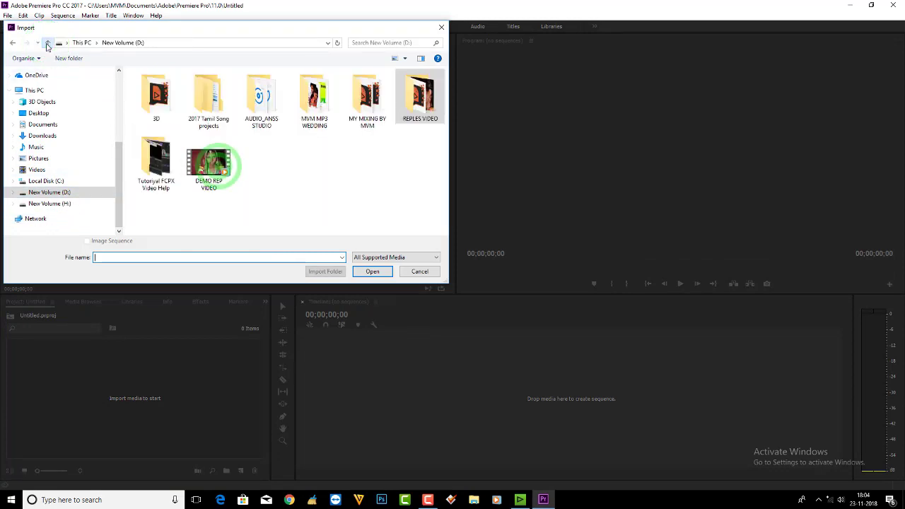
{"action": "double_click", "coordinate": [230, 169]}
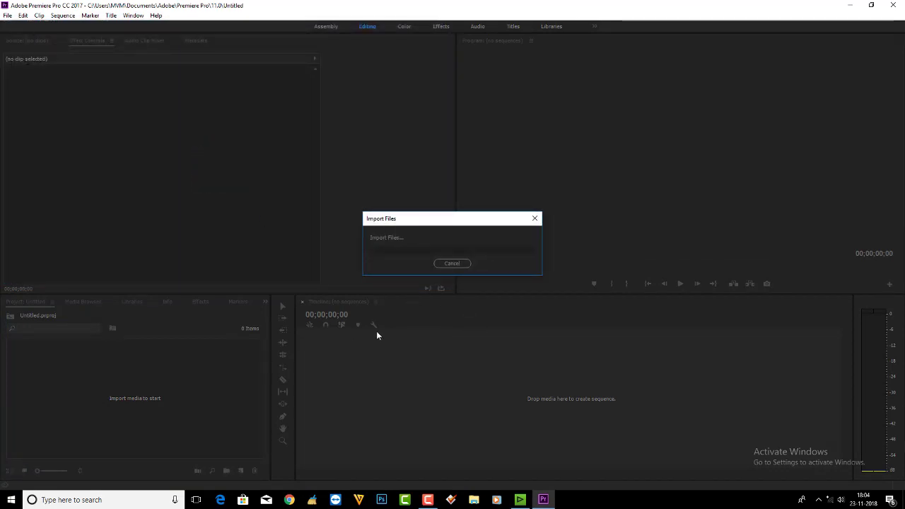
Create a new sequence from the imported DEMO REP VIDEO.mp4 clip
{"action": "left_click", "coordinate": [73, 379]}
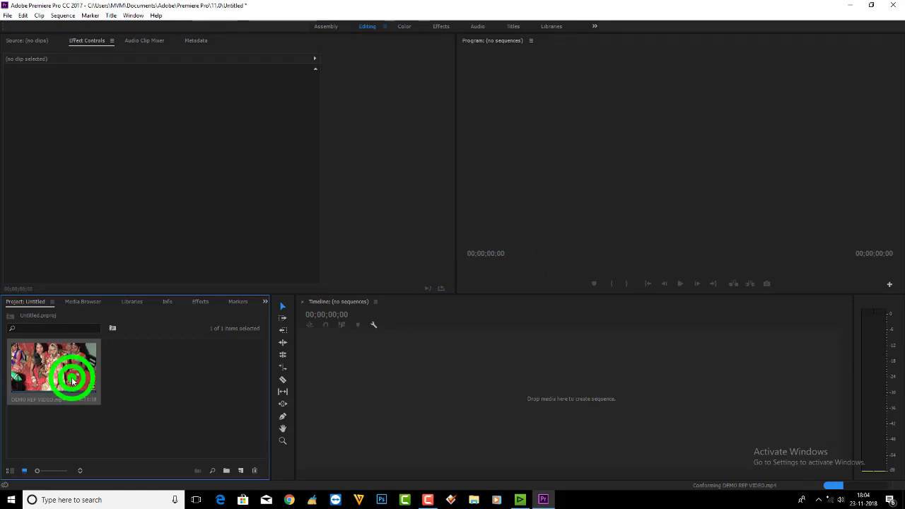
{"action": "left_click_drag", "start_coordinate": [243, 472], "coordinate": [243, 472]}
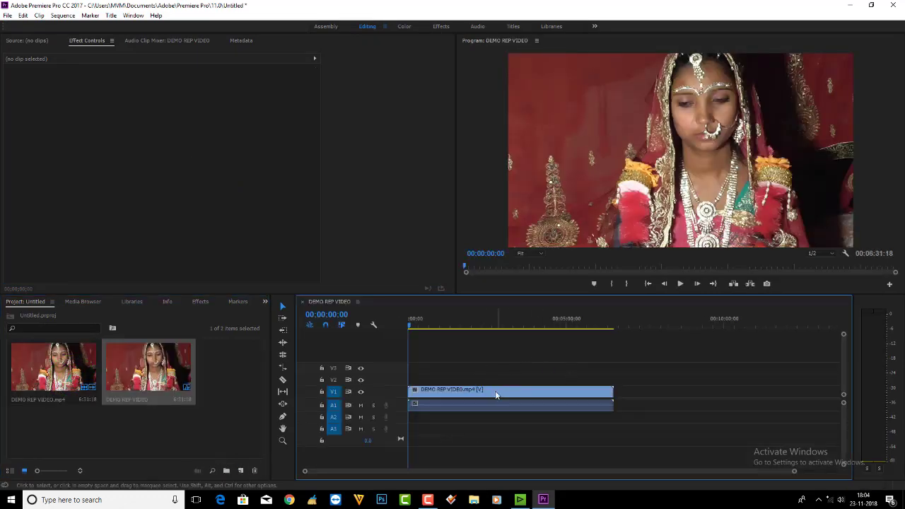
Select the DEMO REP VIDEO.mp4 clip on track V1 and move the playhead to 00:00:21:12
{"action": "left_click", "coordinate": [472, 399]}
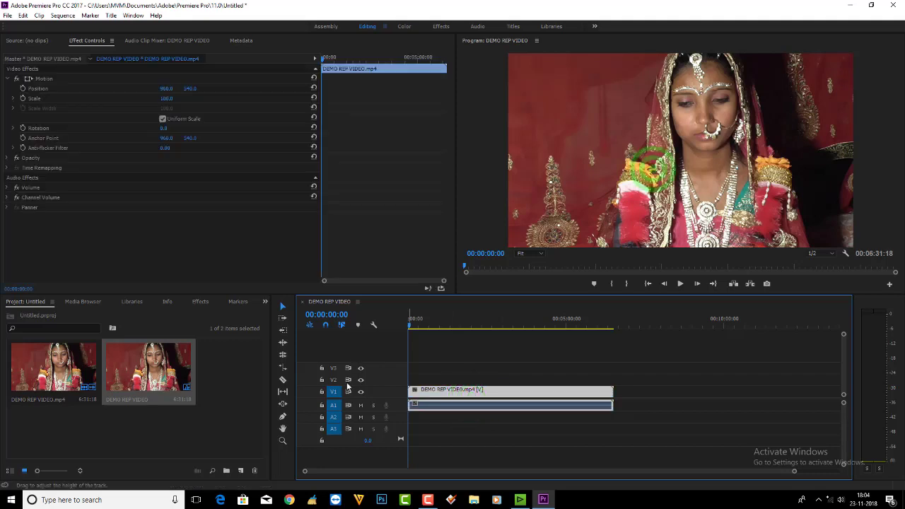
{"action": "left_click", "coordinate": [650, 161]}
{"action": "left_click", "coordinate": [492, 386]}
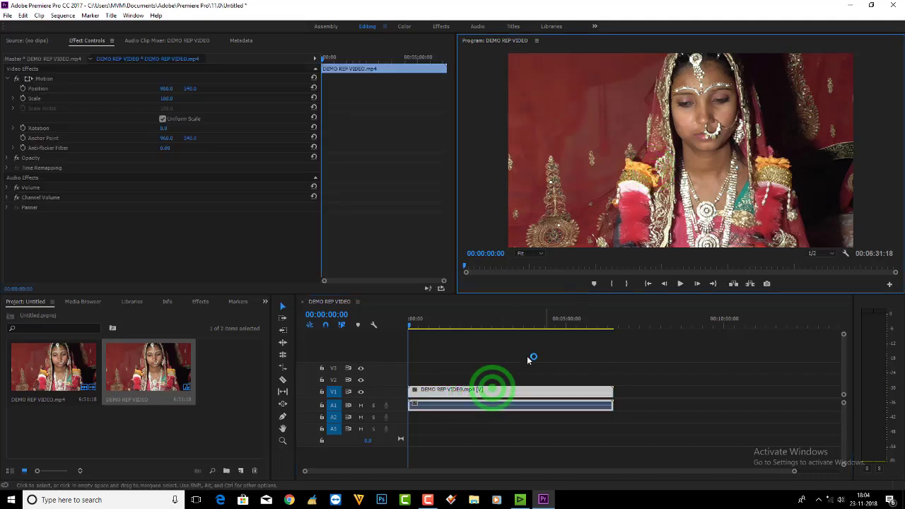
{"action": "left_click", "coordinate": [494, 391]}
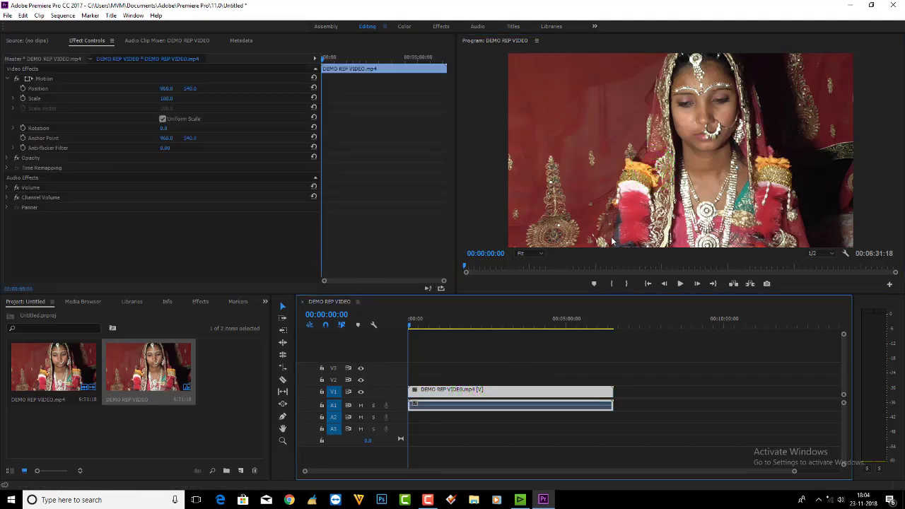
{"action": "left_click", "coordinate": [475, 388]}
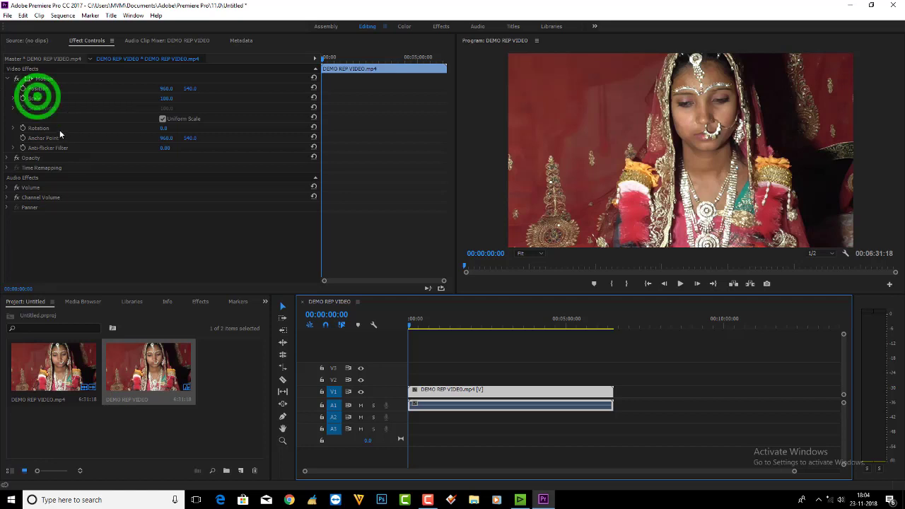
{"action": "left_click", "coordinate": [37, 99]}
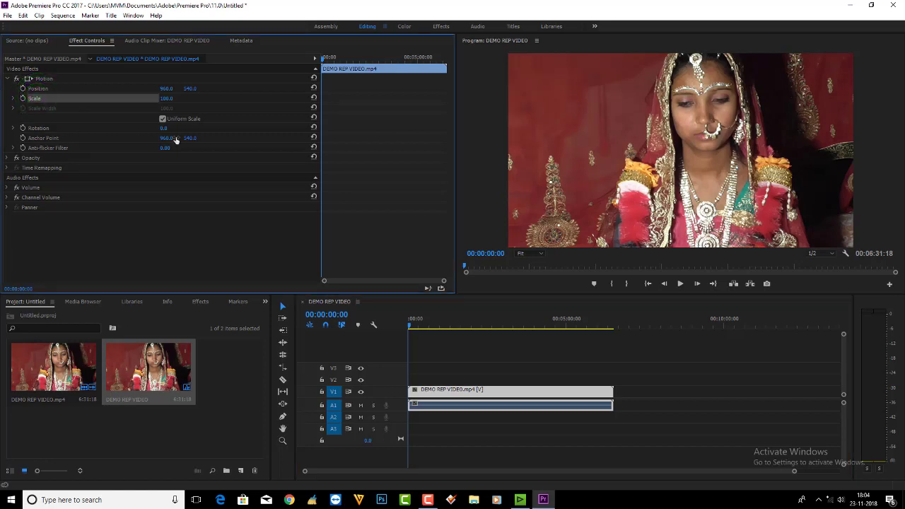
{"action": "left_click", "coordinate": [546, 217]}
{"action": "mouse_move", "coordinate": [429, 320]}
{"action": "left_mouse_down"}
{"action": "mouse_move", "coordinate": [456, 324]}
{"action": "mouse_move", "coordinate": [419, 325]}
{"action": "left_mouse_up"}
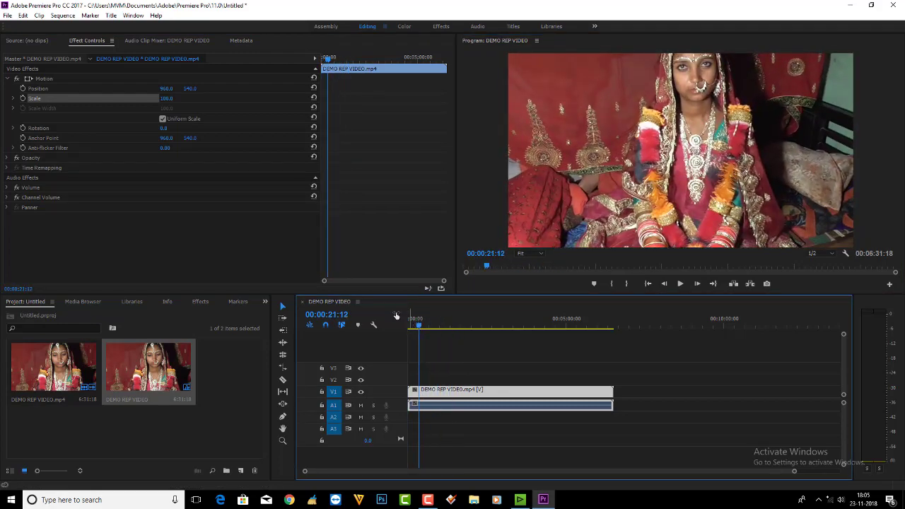
Try reducing the clip's Scale to 76, then reset it to its default
{"action": "left_click", "coordinate": [162, 99]}
{"action": "mouse_move", "coordinate": [161, 104]}
{"action": "left_mouse_down"}
{"action": "mouse_move", "coordinate": [186, 104]}
{"action": "mouse_move", "coordinate": [141, 104]}
{"action": "mouse_move", "coordinate": [158, 104]}
{"action": "left_mouse_up"}
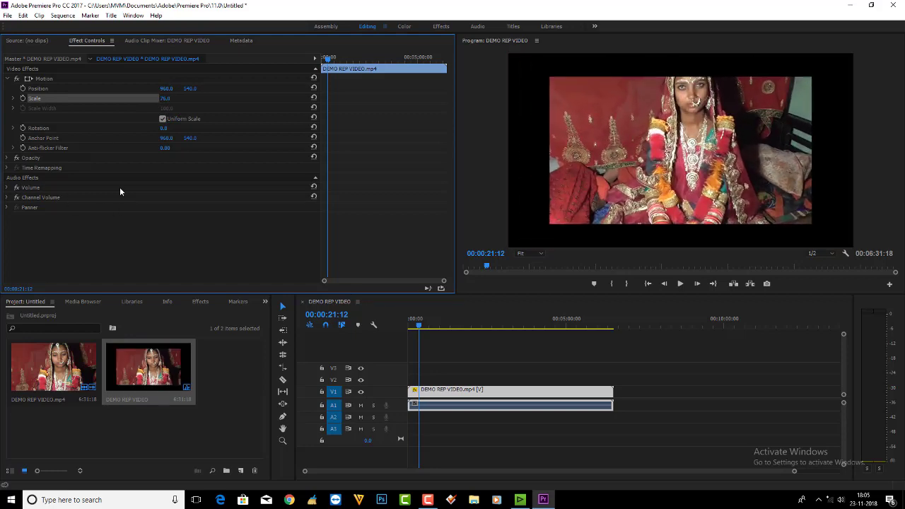
{"action": "left_click", "coordinate": [13, 99]}
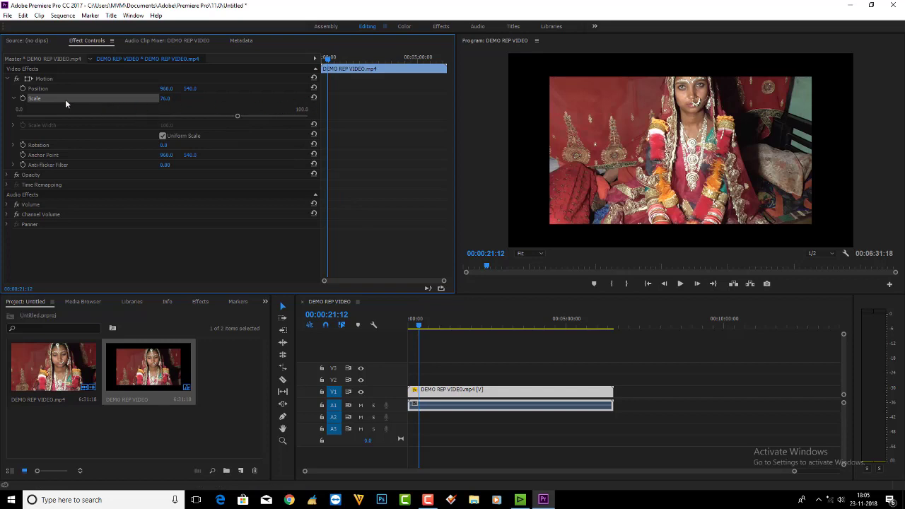
{"action": "left_click", "coordinate": [167, 99]}
{"action": "left_click", "coordinate": [311, 100]}
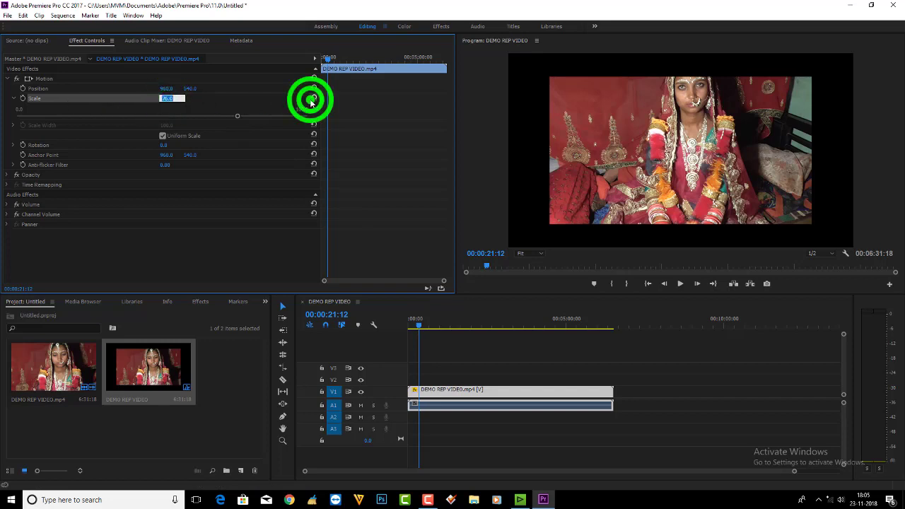
{"action": "left_click", "coordinate": [18, 100]}
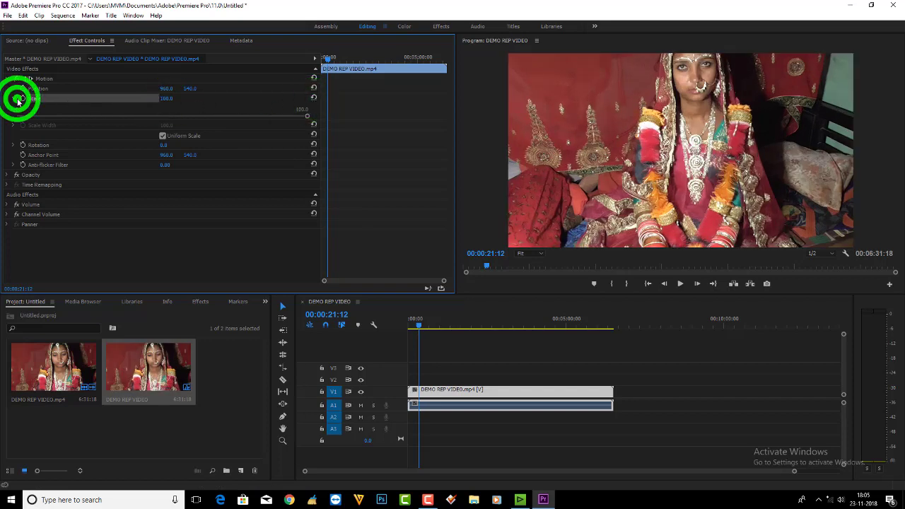
{"action": "left_click", "coordinate": [13, 101]}
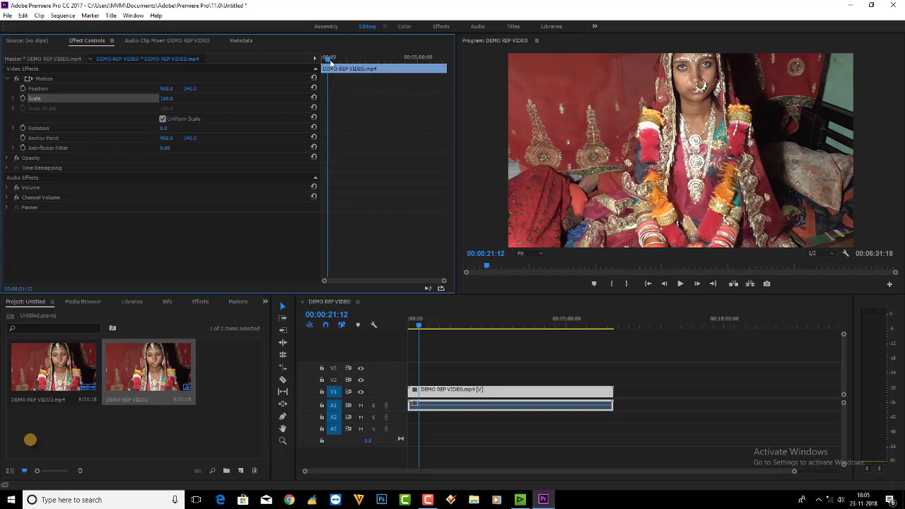
{"action": "left_click", "coordinate": [314, 97]}
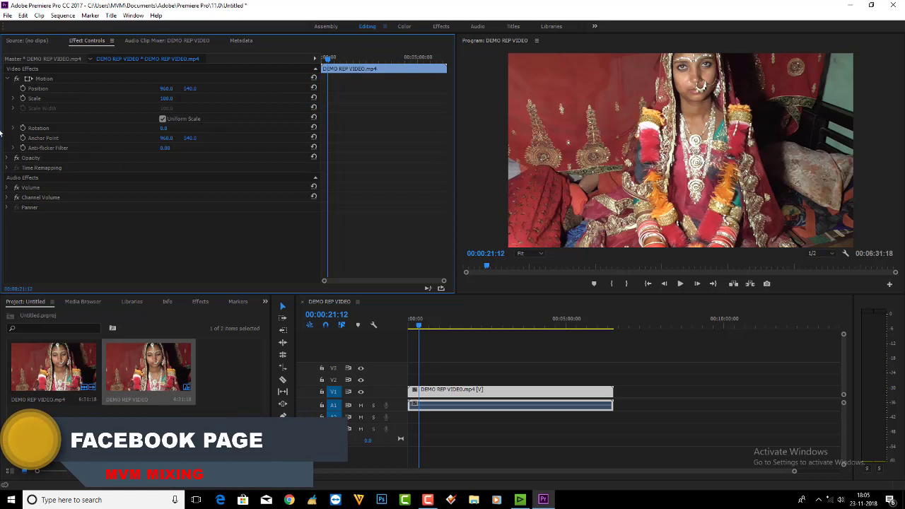
Set the clip's Scale to 33
{"action": "left_click", "coordinate": [164, 98]}
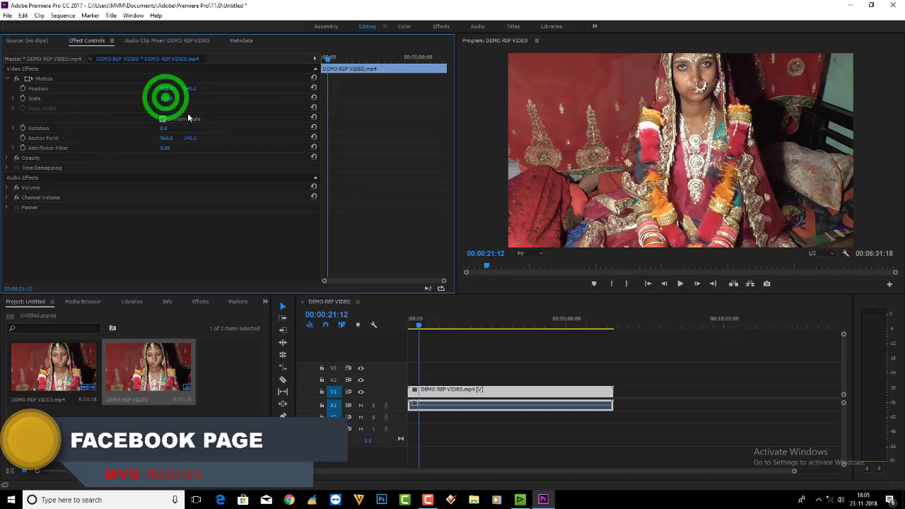
{"action": "type", "text": "32"}
{"action": "key", "text": "Return"}
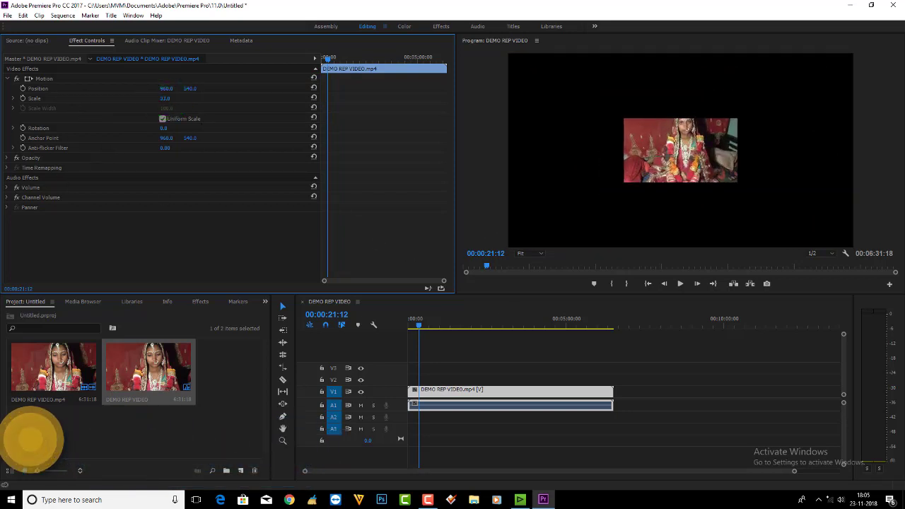
Select the Motion effect and move the scaled clip to the picture's upper-left corner, at about 341, 212
{"action": "left_click", "coordinate": [691, 141]}
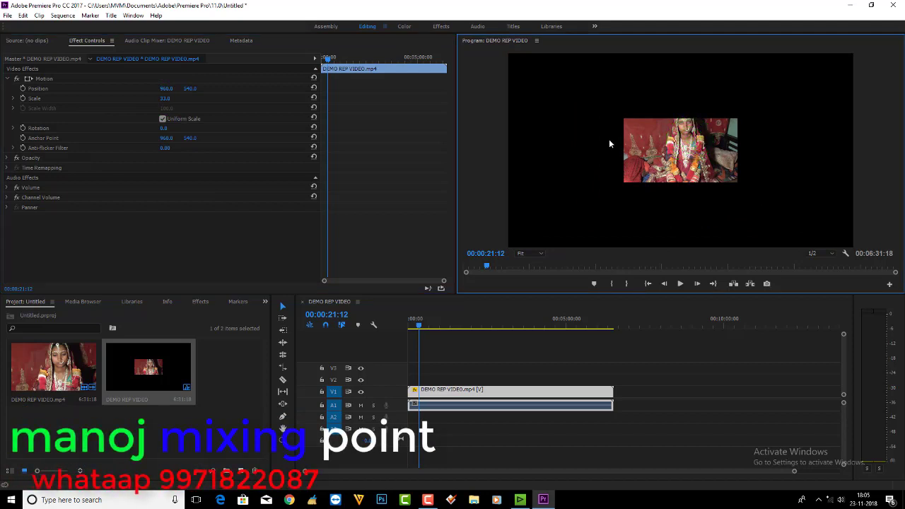
{"action": "left_click", "coordinate": [86, 41]}
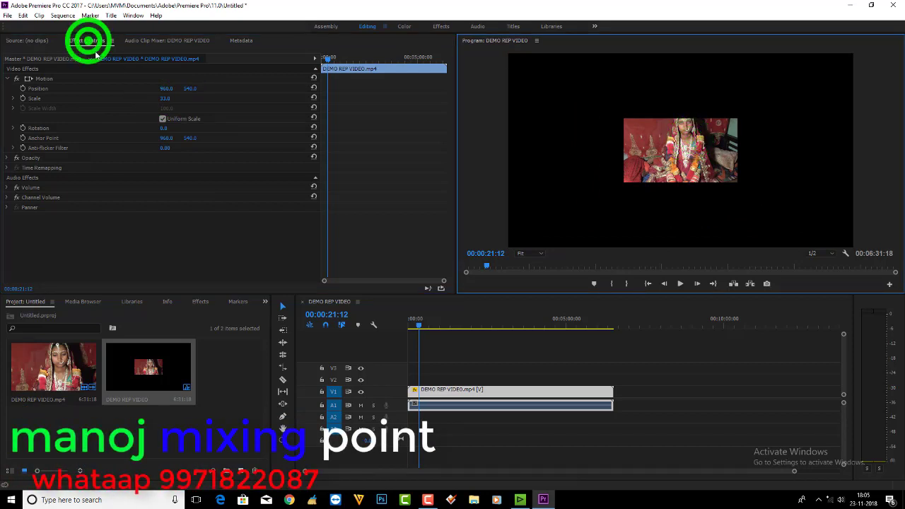
{"action": "left_click", "coordinate": [39, 80]}
{"action": "left_click", "coordinate": [675, 152]}
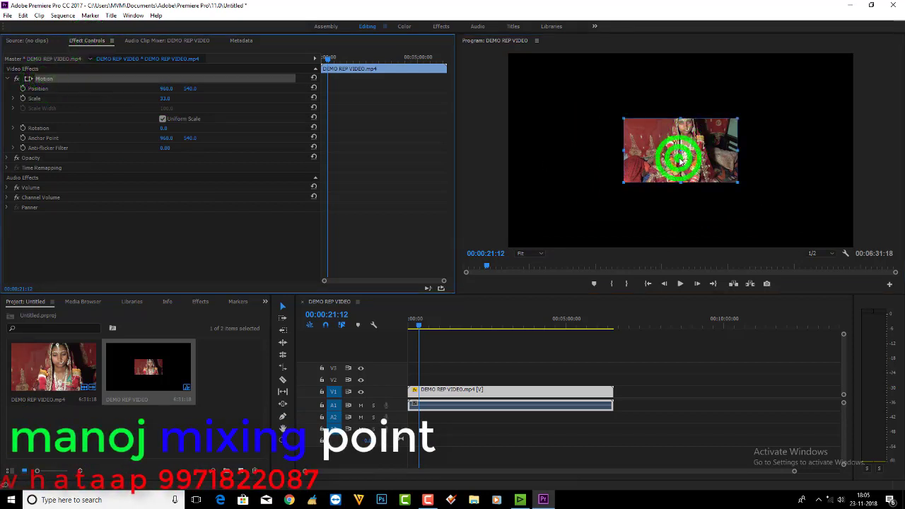
{"action": "left_click_drag", "start_coordinate": [658, 135], "coordinate": [547, 79]}
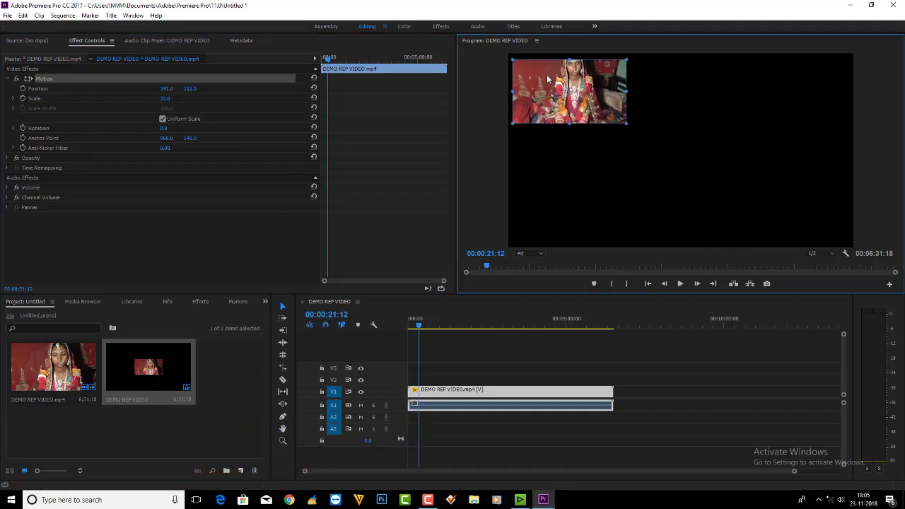
Start Position keyframing at 00:00:20:13, and add a keyframe at 00:01:47:02 with the clip in the lower-left corner, about 344, 844
{"action": "left_click", "coordinate": [327, 65]}
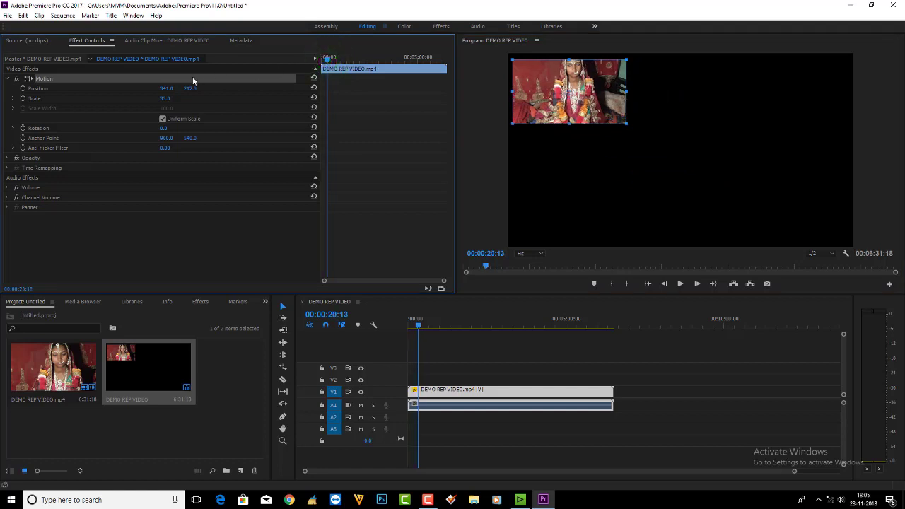
{"action": "left_click", "coordinate": [22, 89]}
{"action": "left_click_drag", "start_coordinate": [323, 57], "coordinate": [357, 61]}
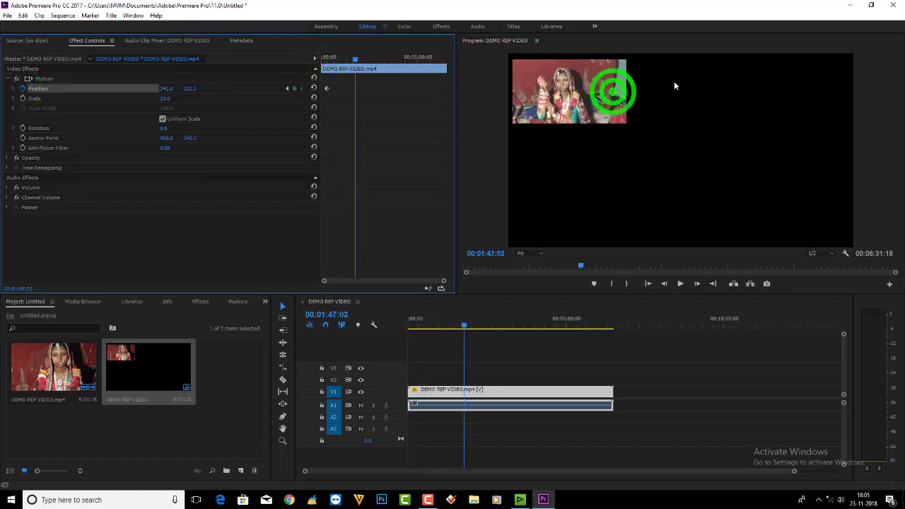
{"action": "left_click", "coordinate": [541, 85]}
{"action": "left_click", "coordinate": [43, 79]}
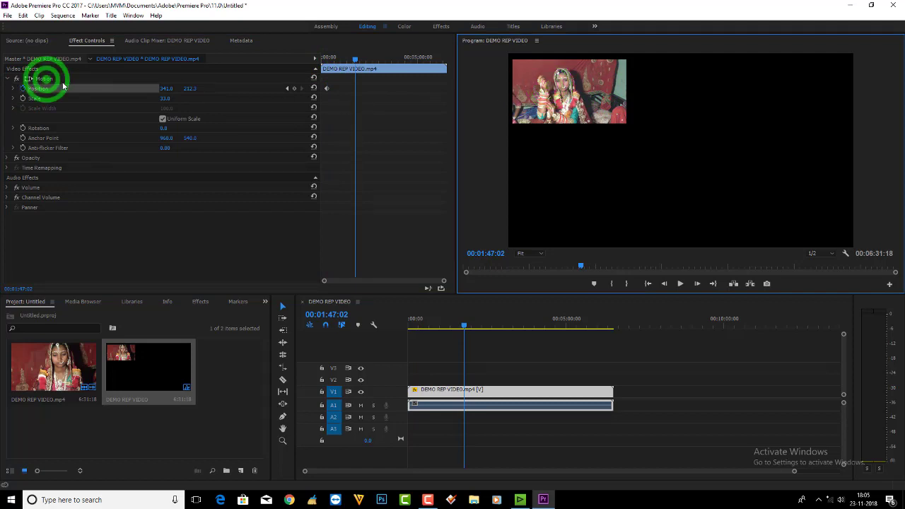
{"action": "left_click_drag", "start_coordinate": [588, 94], "coordinate": [584, 212]}
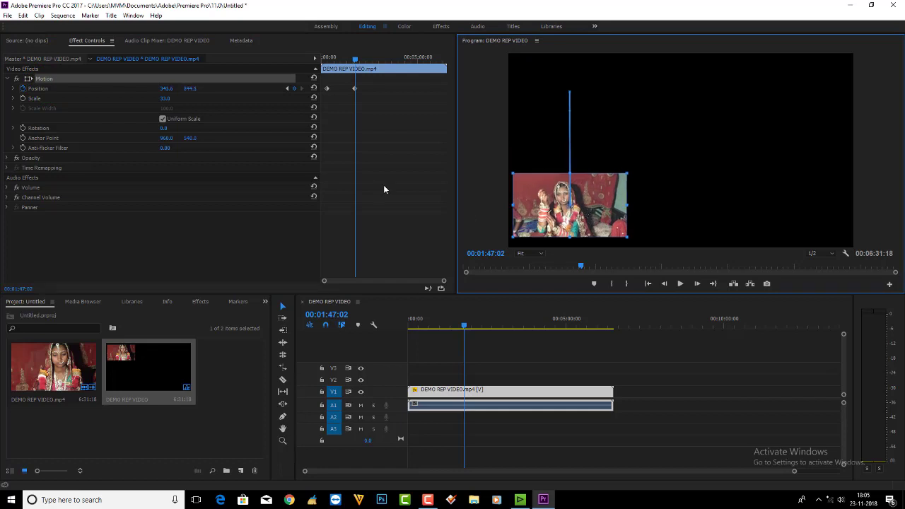
Add Position keyframes placing the clip in the lower-right corner at 00:03:13:16 and in the upper-right corner, about 1550, 210, at 00:04:34:09
{"action": "left_click_drag", "start_coordinate": [355, 57], "coordinate": [384, 61]}
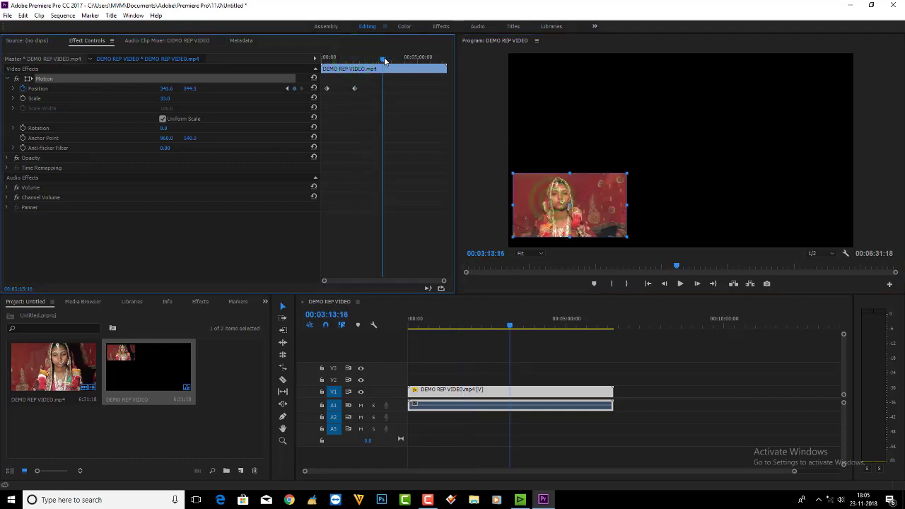
{"action": "left_click_drag", "start_coordinate": [556, 209], "coordinate": [741, 210]}
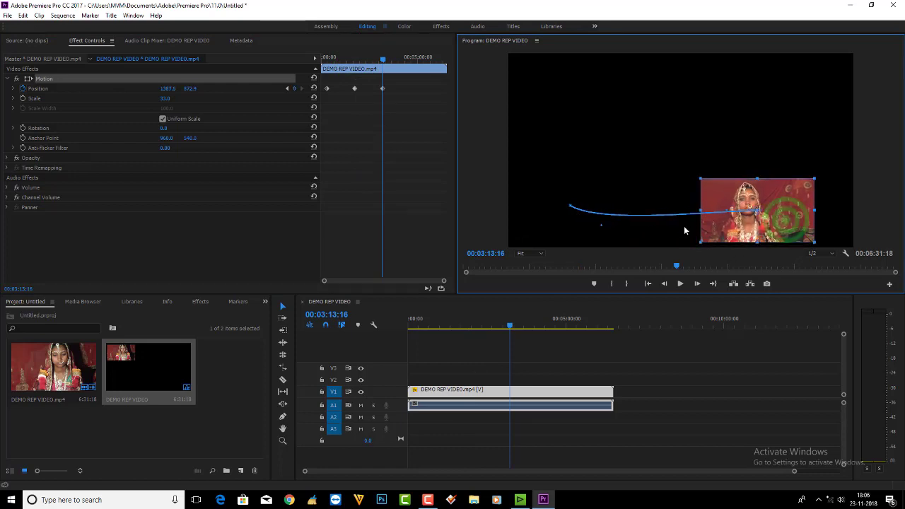
{"action": "left_click_drag", "start_coordinate": [793, 221], "coordinate": [792, 92]}
{"action": "left_click", "coordinate": [410, 61]}
{"action": "left_click", "coordinate": [780, 210]}
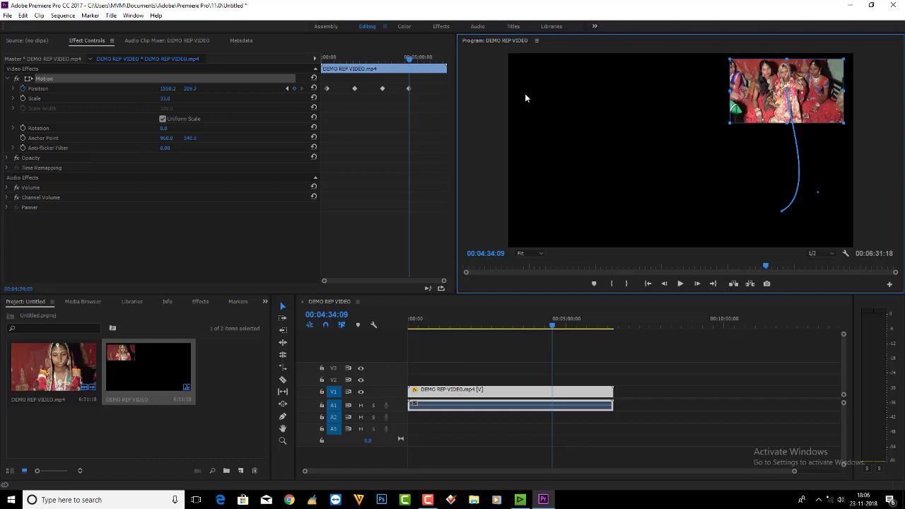
Add a Position keyframe at 00:06:06:19 with the clip near the picture's centre, about 1060, 467
{"action": "left_click_drag", "start_coordinate": [418, 71], "coordinate": [438, 58]}
{"action": "left_click_drag", "start_coordinate": [777, 96], "coordinate": [688, 142]}
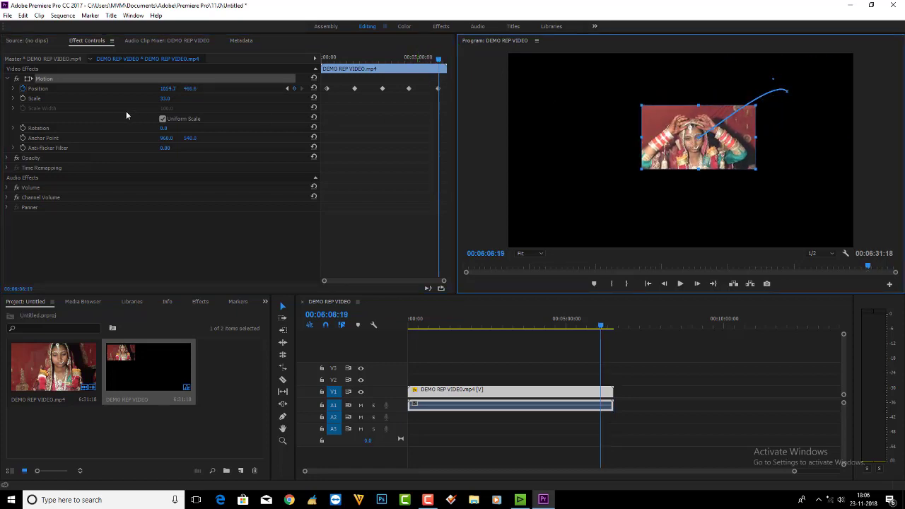
Set the clip's Scale to 100 at 00:06:06:19
{"action": "left_click", "coordinate": [159, 98]}
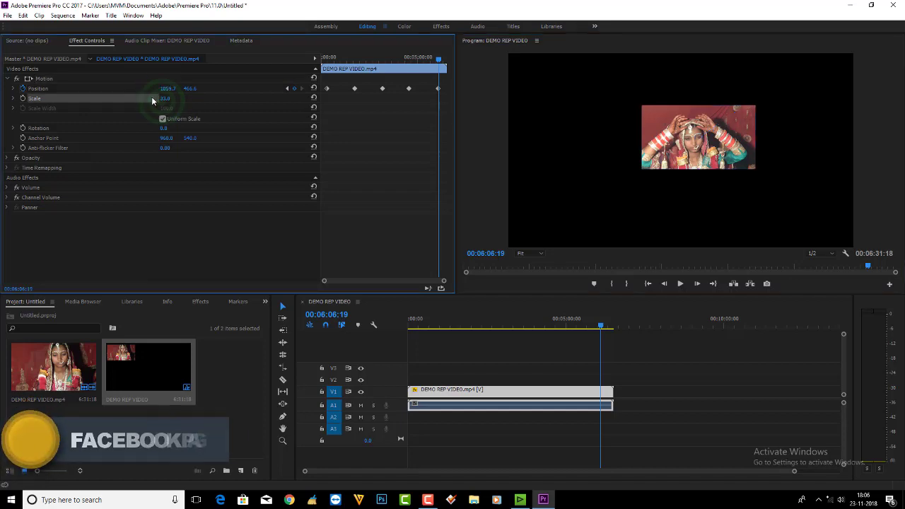
{"action": "left_click_drag", "start_coordinate": [163, 100], "coordinate": [187, 100]}
{"action": "left_click", "coordinate": [170, 98]}
{"action": "left_click", "coordinate": [177, 100]}
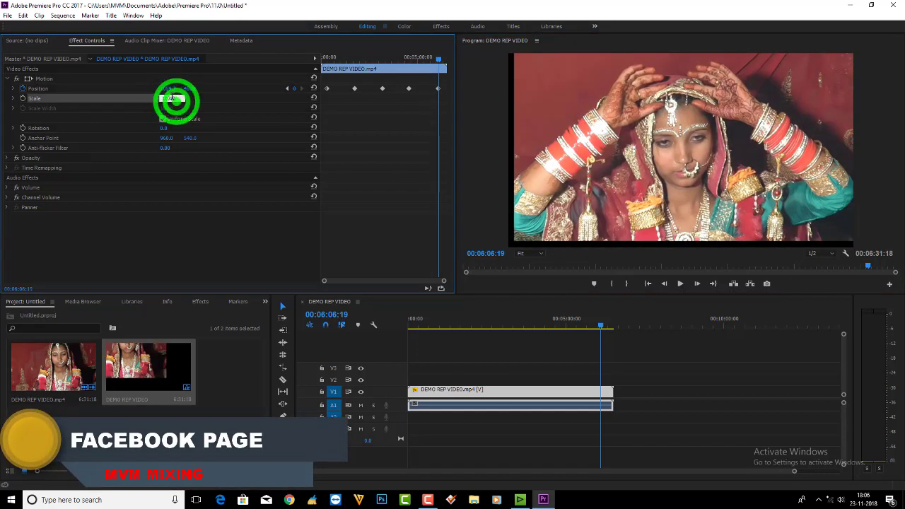
{"action": "left_click", "coordinate": [172, 99]}
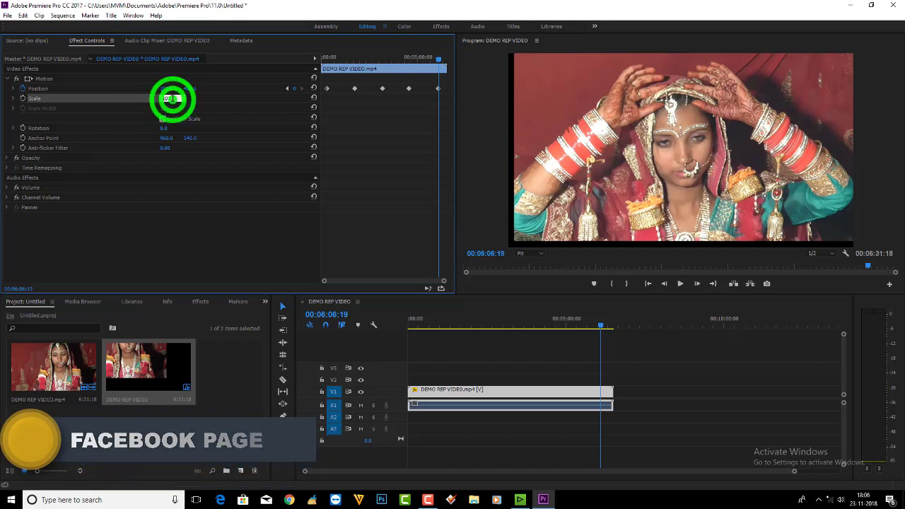
{"action": "left_click", "coordinate": [178, 98]}
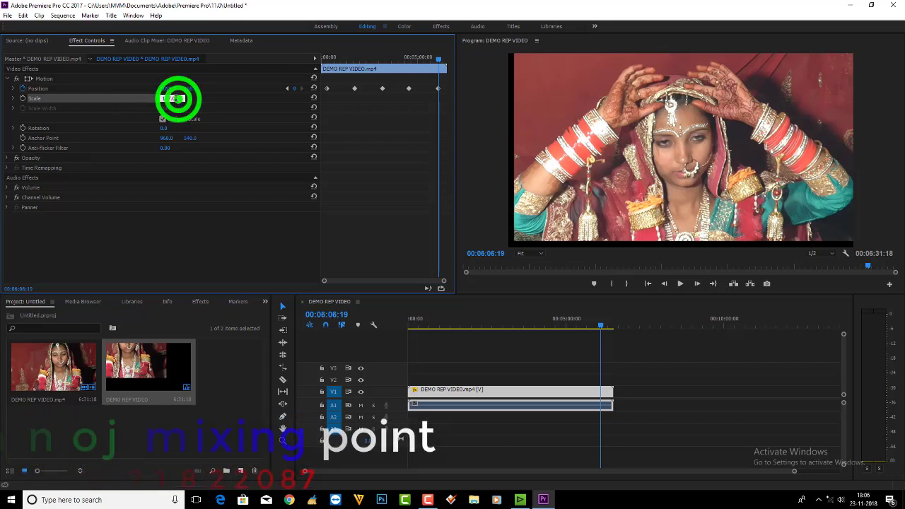
{"action": "left_click_drag", "start_coordinate": [177, 99], "coordinate": [134, 99]}
{"action": "type", "text": "100"}
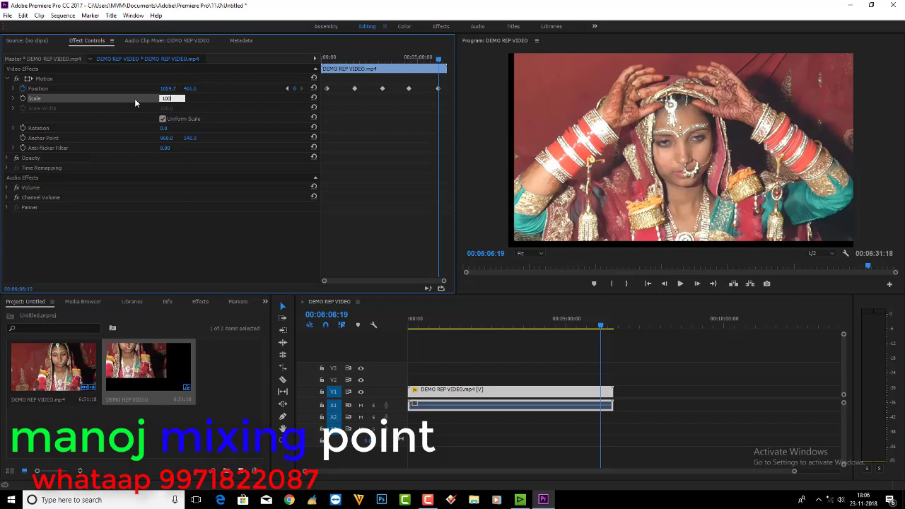
{"action": "left_click", "coordinate": [121, 233]}
Reposition the clip at the last keyframe to about 957, 537 so it fills the picture, and return the playhead to 00:00:00:00
{"action": "left_click", "coordinate": [616, 175]}
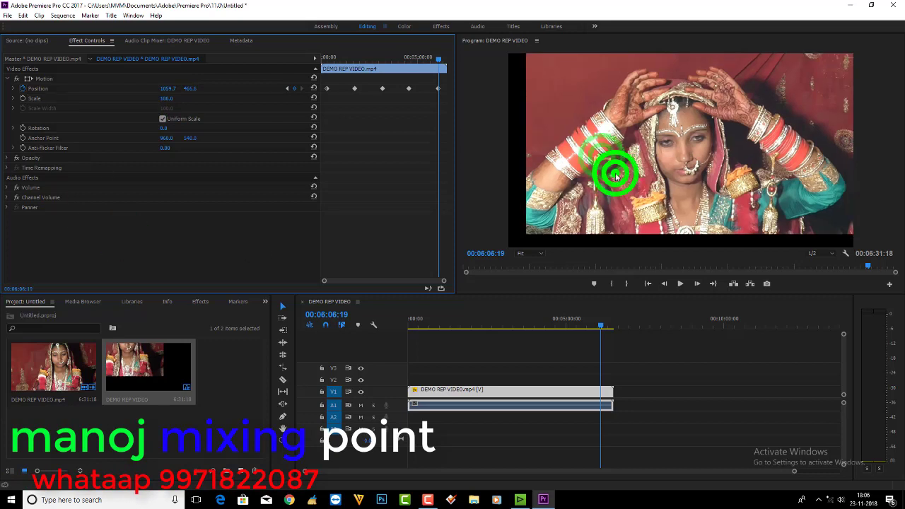
{"action": "left_click", "coordinate": [48, 77]}
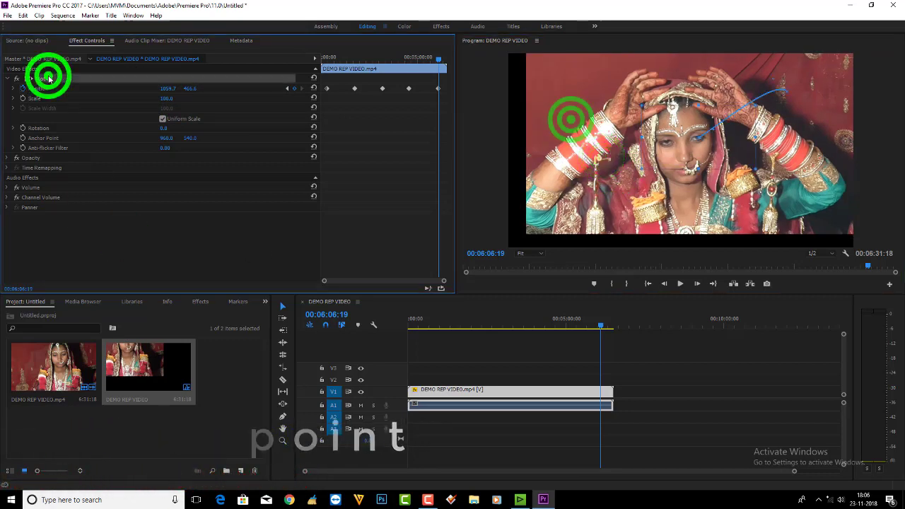
{"action": "left_click_drag", "start_coordinate": [572, 119], "coordinate": [553, 135]}
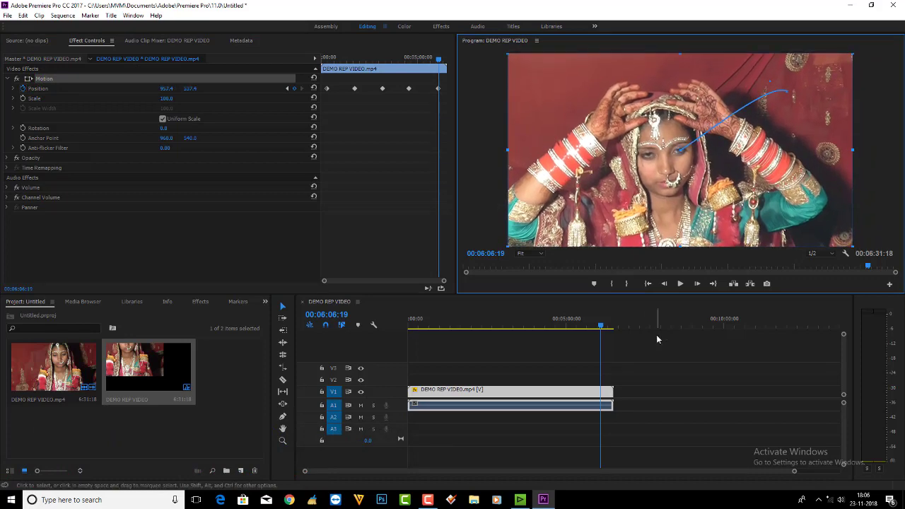
{"action": "left_click_drag", "start_coordinate": [602, 324], "coordinate": [281, 328]}
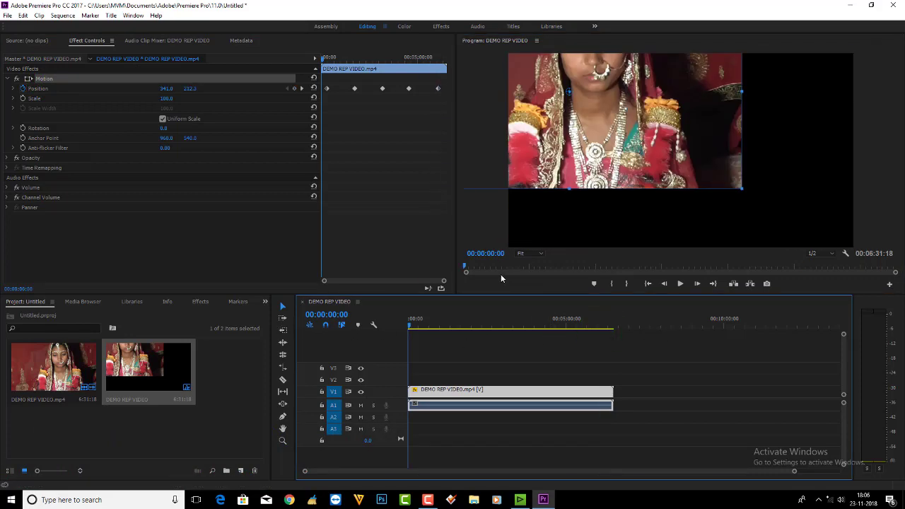
Play the position animation from the start and scrub through its keyframes to 00:04:56:09
{"action": "left_click", "coordinate": [680, 283]}
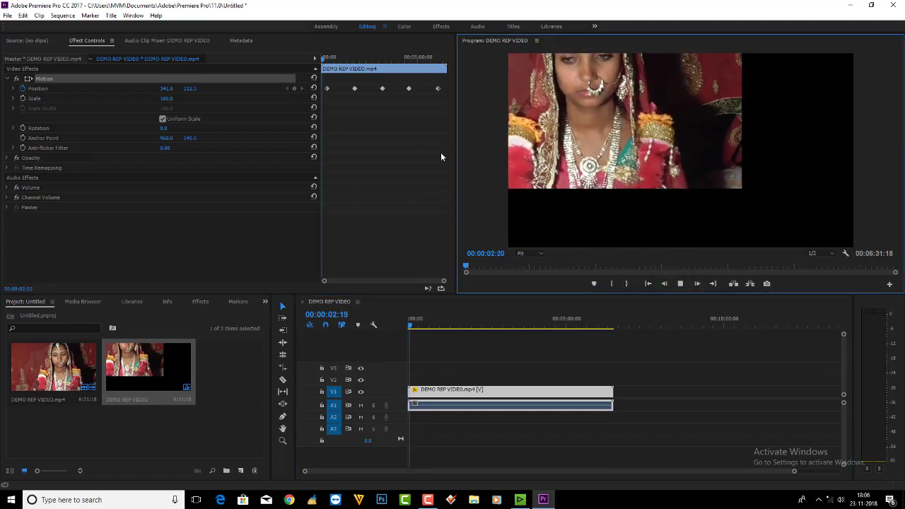
{"action": "key", "text": "space"}
{"action": "left_click_drag", "start_coordinate": [325, 56], "coordinate": [416, 139]}
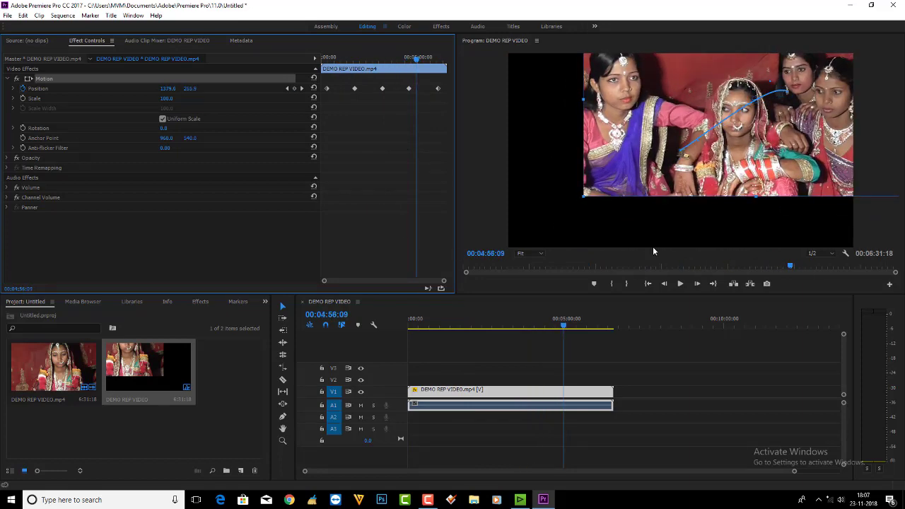
Shrink the clip to a Scale of about 21 and add a Position keyframe at about 496, 479 at 00:04:56:09
{"action": "left_click", "coordinate": [584, 196]}
{"action": "left_click_drag", "start_coordinate": [584, 196], "coordinate": [597, 142]}
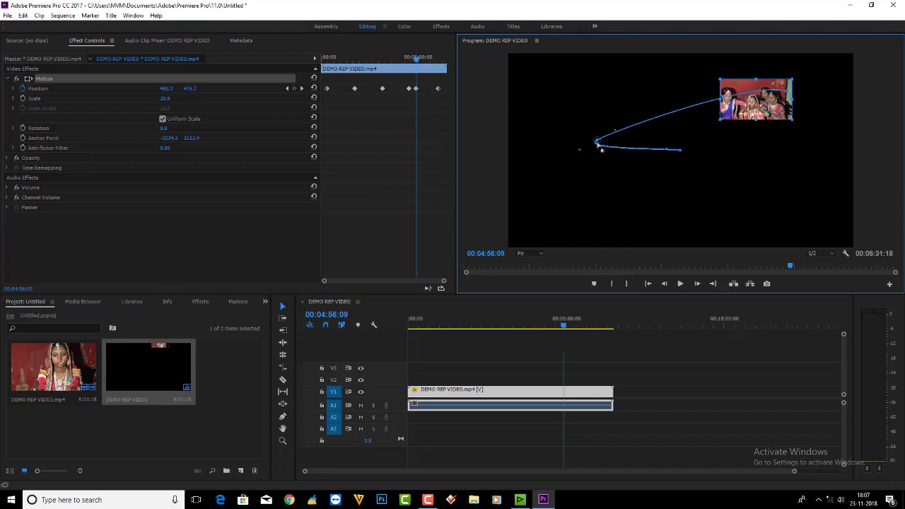
{"action": "right_click", "coordinate": [616, 137]}
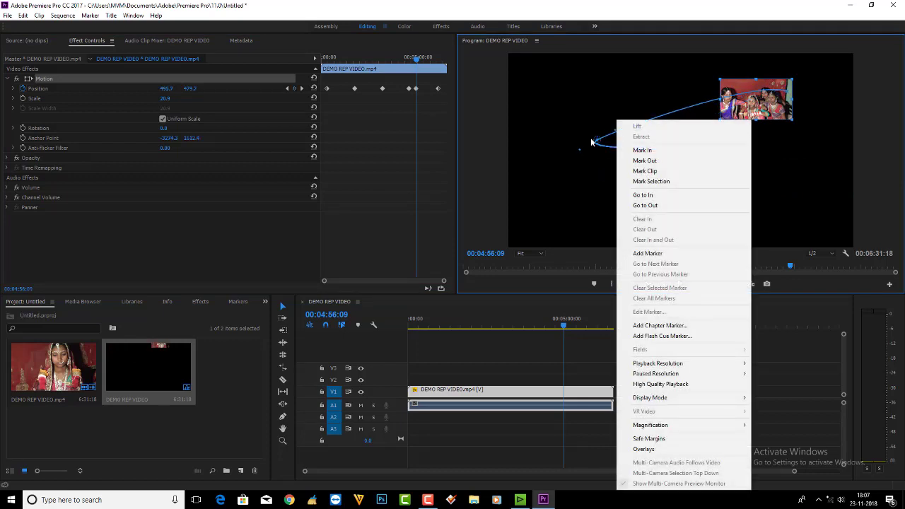
{"action": "left_click", "coordinate": [573, 123]}
{"action": "left_click", "coordinate": [602, 140]}
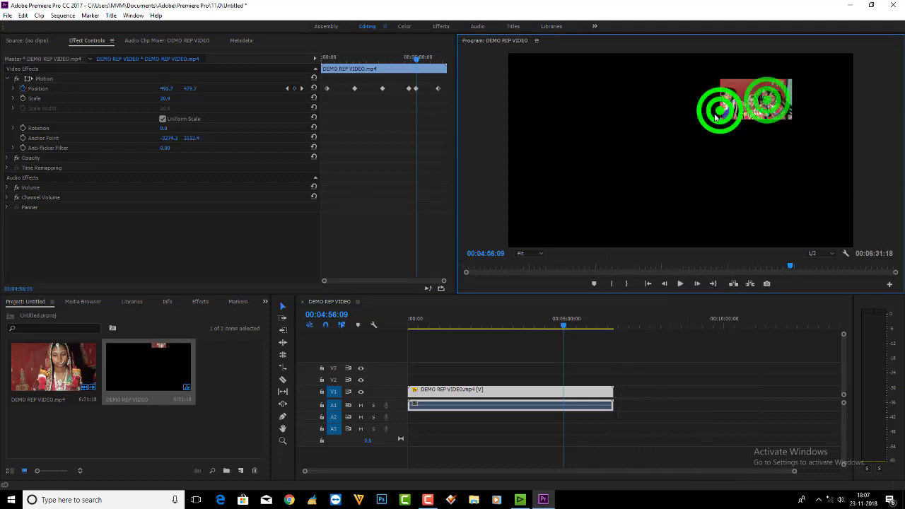
{"action": "double_click", "coordinate": [767, 100]}
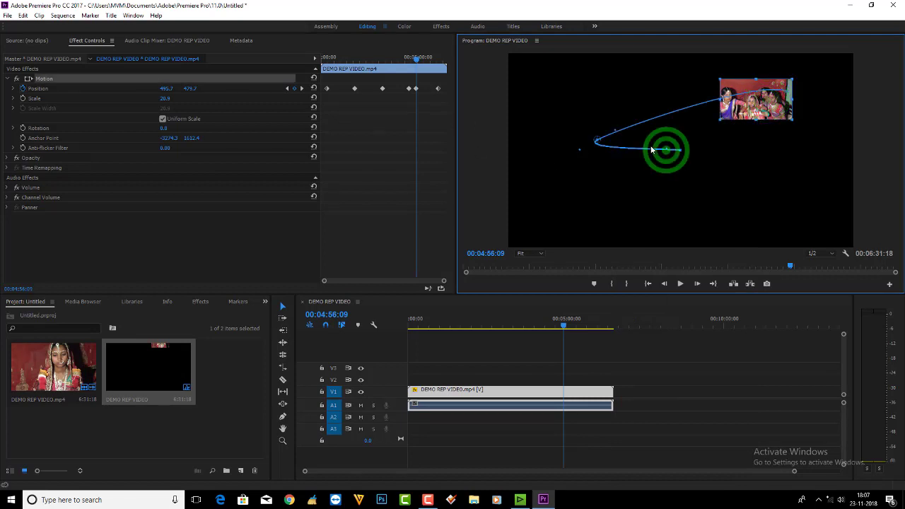
Bend the motion path into a wide curve on both sides of the 00:04:56:09 keyframe, and check the path at 00:02:45:19
{"action": "left_click_drag", "start_coordinate": [651, 149], "coordinate": [663, 170]}
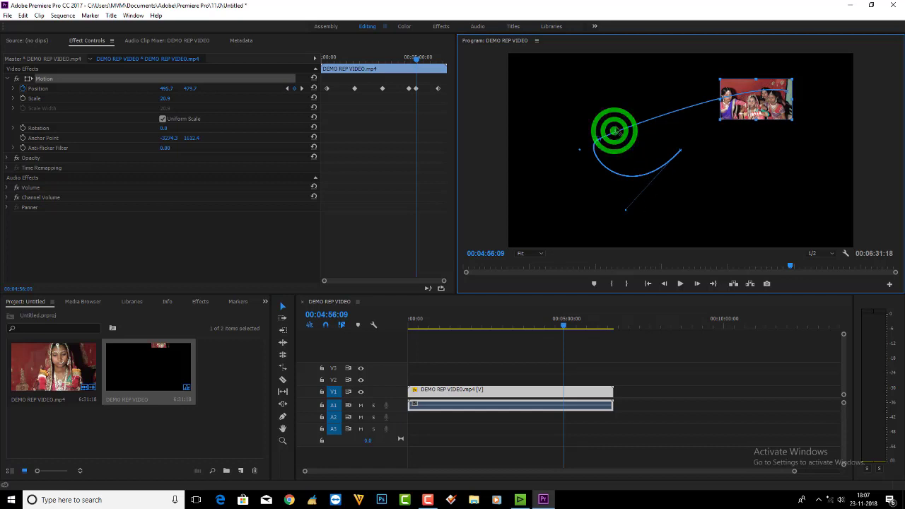
{"action": "left_click_drag", "start_coordinate": [614, 130], "coordinate": [609, 103]}
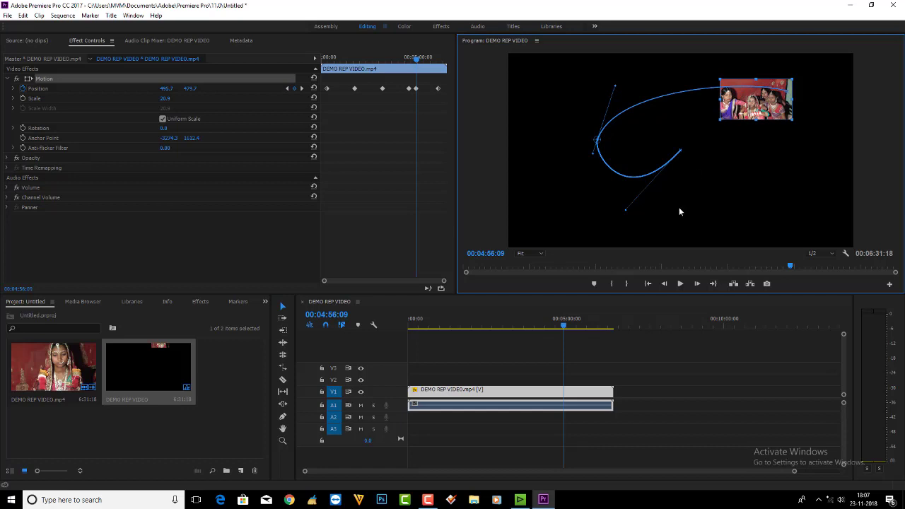
{"action": "key", "text": "space"}
{"action": "left_click", "coordinate": [495, 324]}
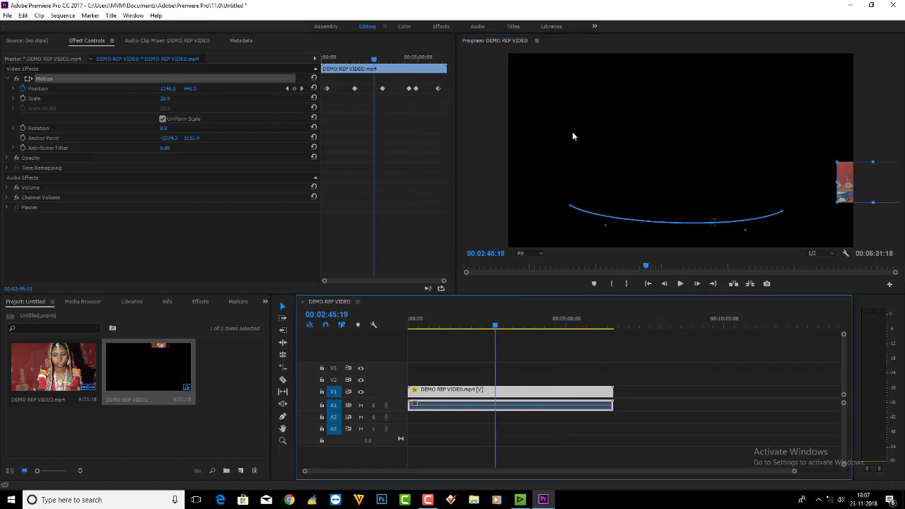
Close the Premiere Pro project without saving changes to Untitled.prproj and refresh the Windows desktop
{"action": "left_click", "coordinate": [897, 7]}
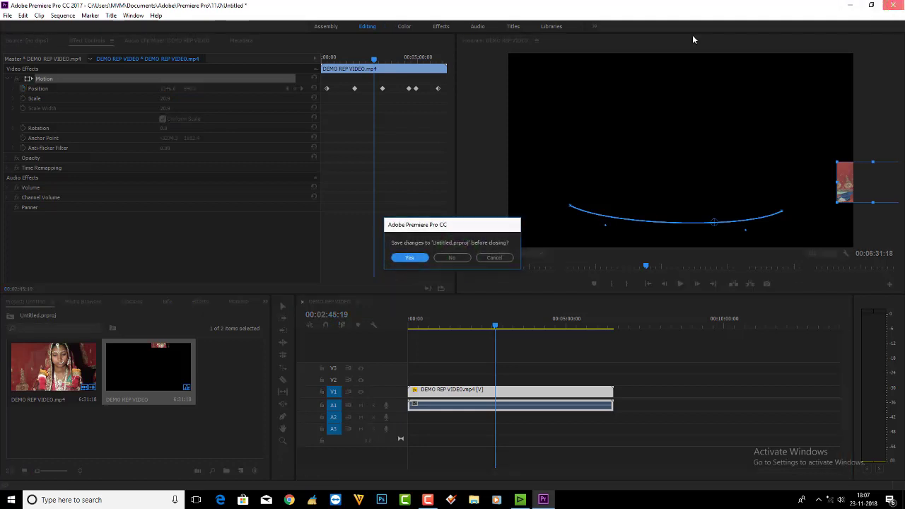
{"action": "left_click", "coordinate": [456, 258]}
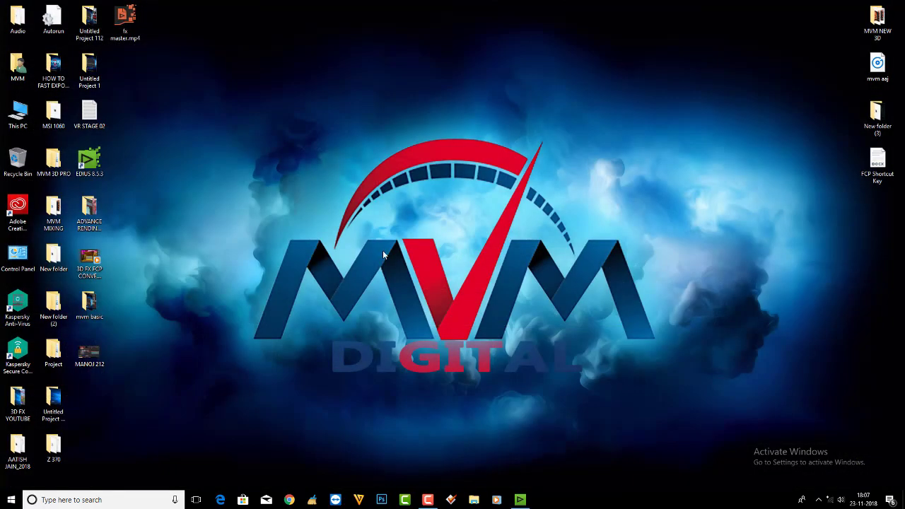
{"action": "right_click", "coordinate": [304, 164]}
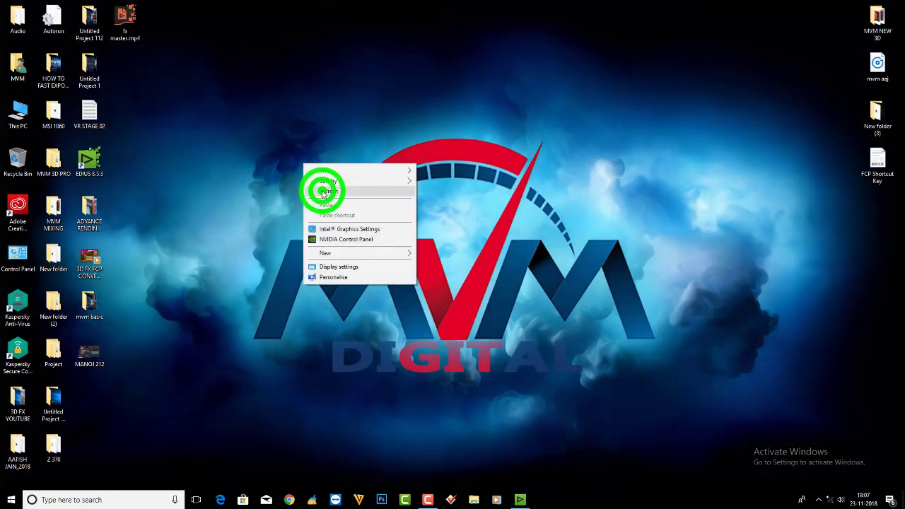
{"action": "left_click", "coordinate": [323, 191]}
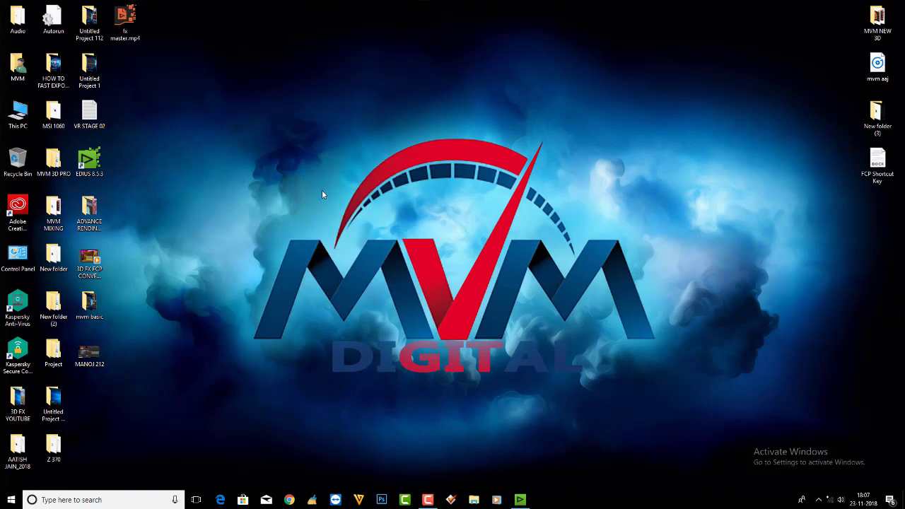